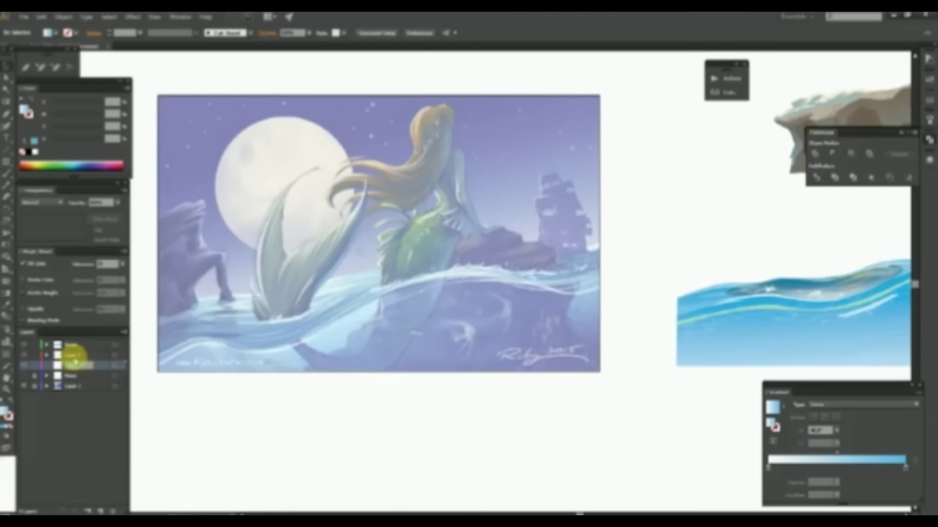
Zoom in on the mermaid and Blob Brush a blue fill over her back.
drag(589, 180, 525, 219)
key(shift+b)
key(ctrl+plus)
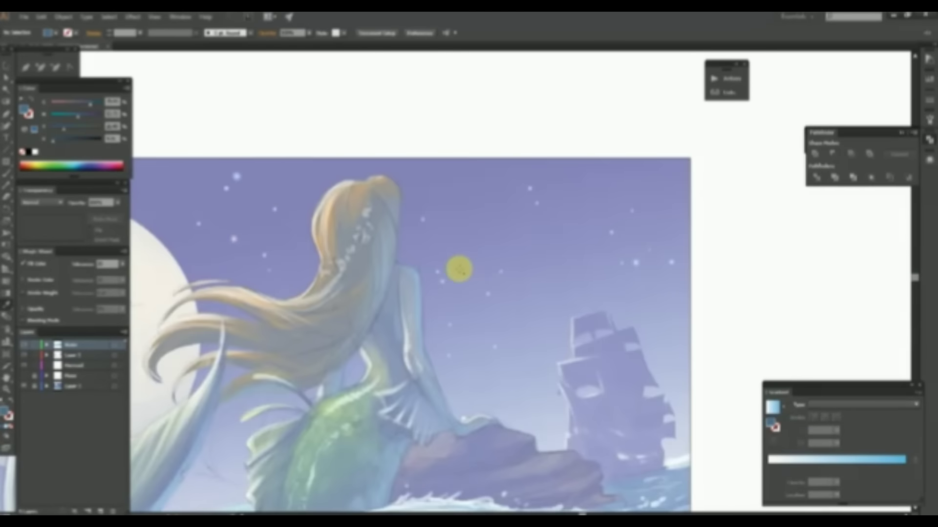
key(ctrl+plus)
drag(365, 209, 396, 205)
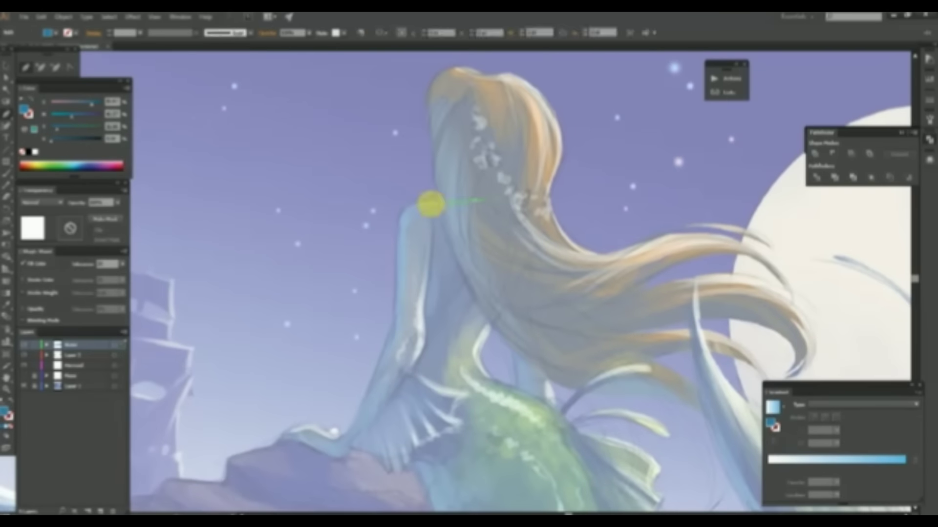
mouse_move(430, 203)
mouse_down()
mouse_move(410, 329)
mouse_move(497, 205)
mouse_up()
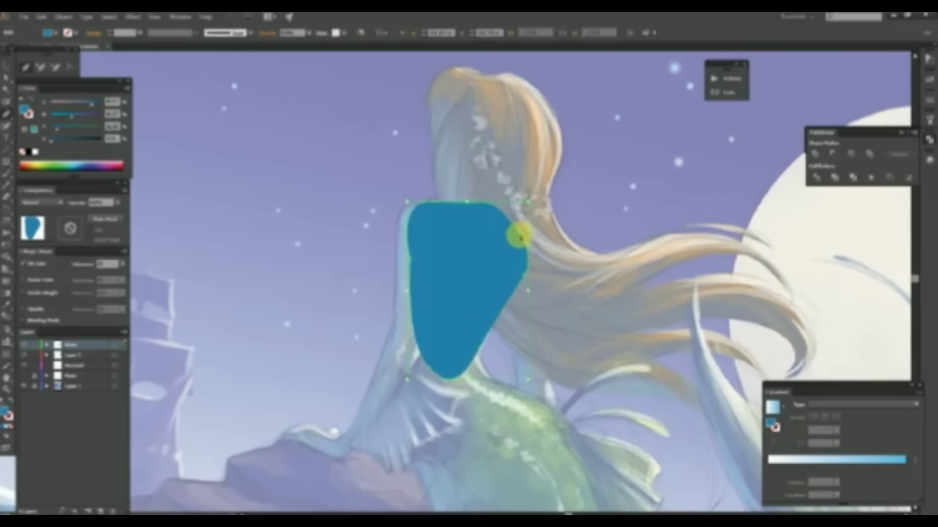
Extend the body outline in a curve down along the tail.
scroll(518, 234, down, 3)
drag(412, 376, 519, 157)
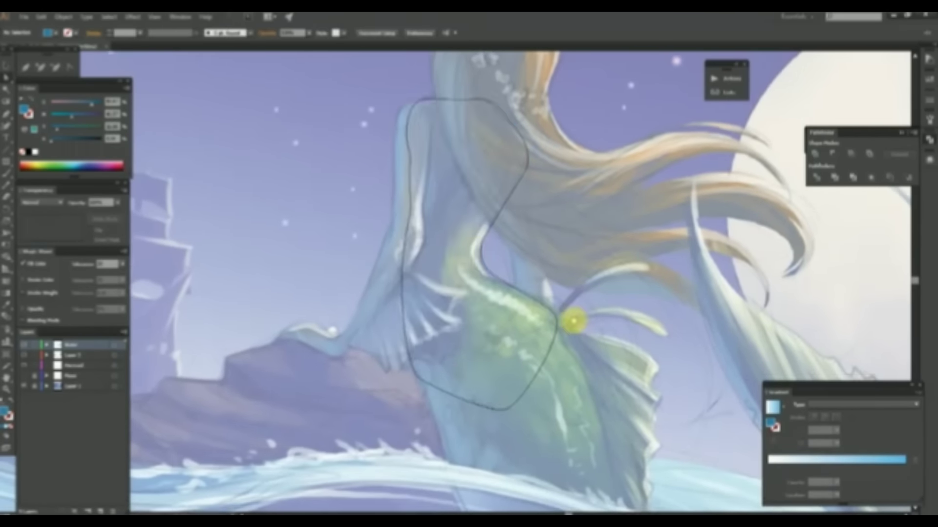
scroll(577, 335, down, 5)
scroll(485, 171, down, 1)
scroll(372, 160, down, 3)
scroll(481, 251, up, 2)
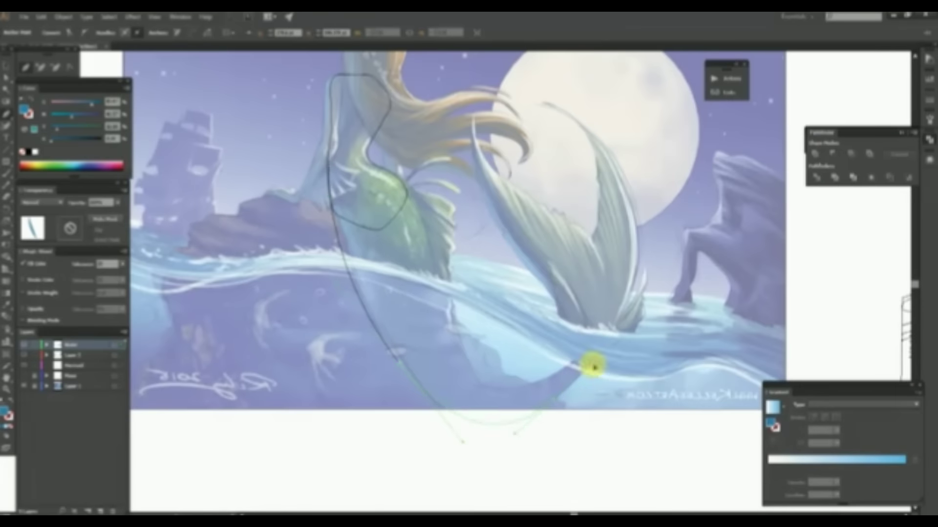
drag(520, 404, 477, 200)
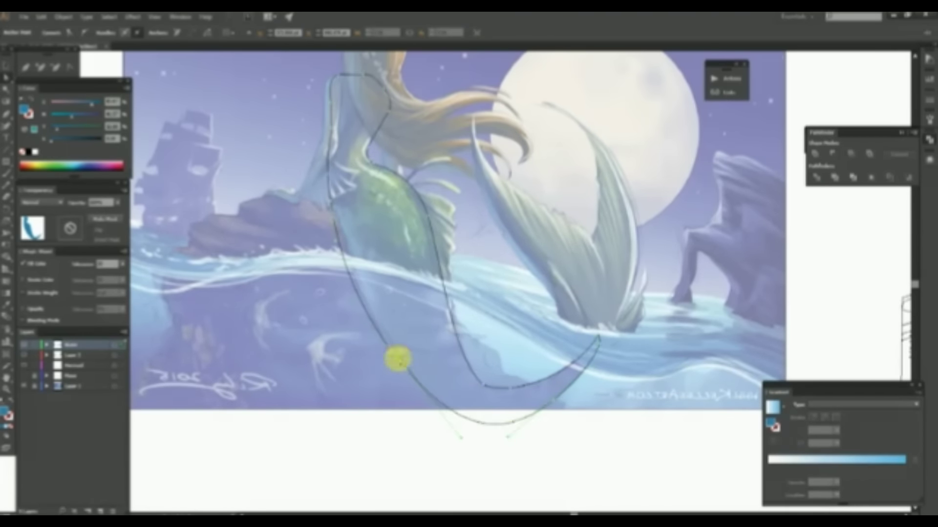
Redraw the back edge, close the body outline and select the finished body shape.
drag(397, 360, 344, 268)
scroll(343, 268, up, 2)
scroll(450, 226, up, 3)
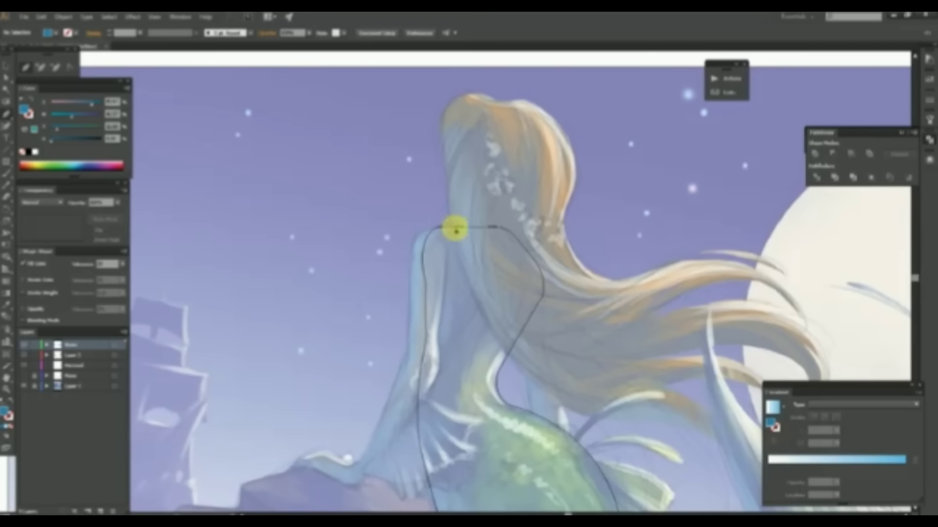
scroll(431, 225, down, 3)
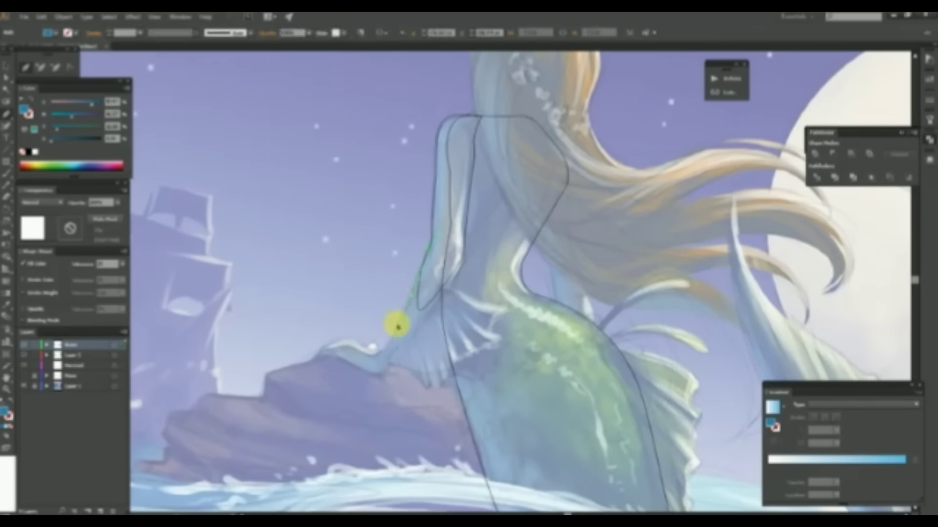
click(462, 253)
scroll(481, 199, down, 3)
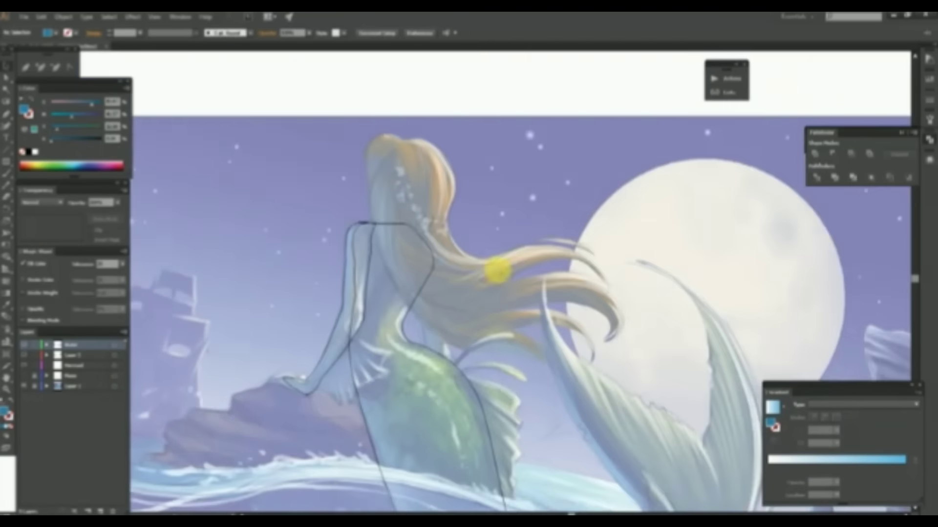
scroll(456, 356, down, 3)
scroll(407, 214, up, 3)
click(377, 234)
scroll(371, 309, up, 2)
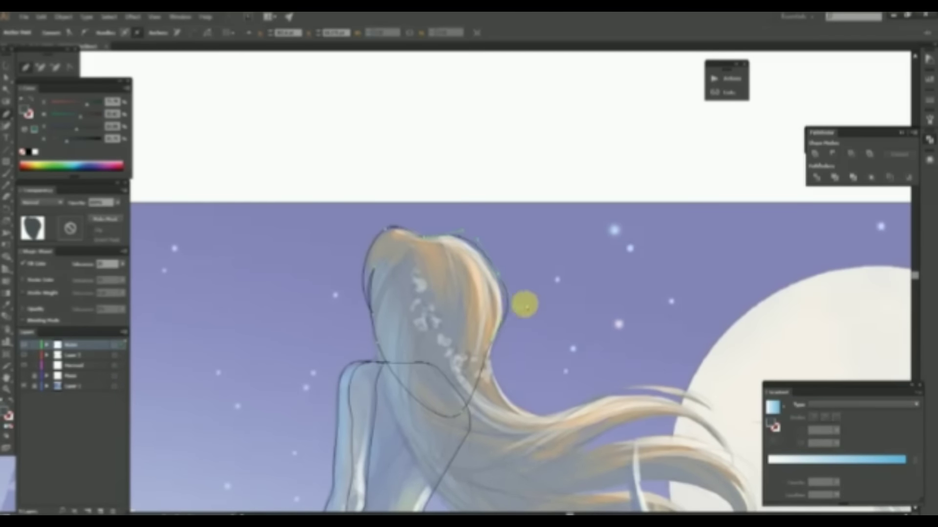
scroll(525, 305, down, 3)
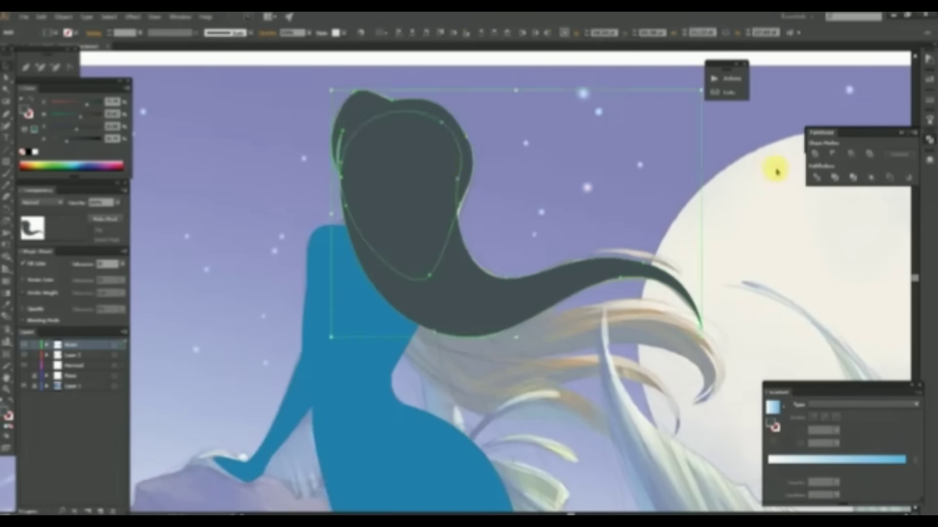
Outline the mermaid's flowing hair on the Mermaid layer.
scroll(318, 153, down, 3)
click(619, 388)
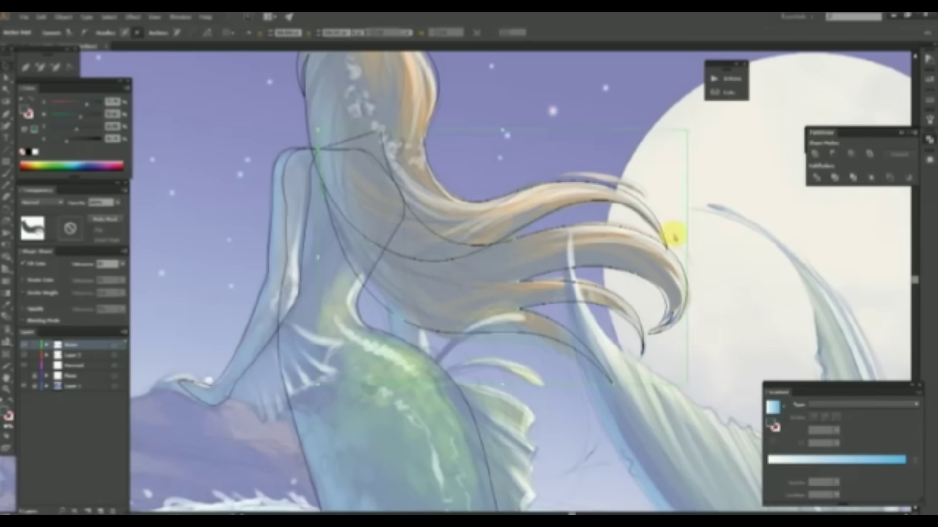
scroll(592, 278, down, 2)
scroll(456, 230, down, 2)
click(114, 366)
scroll(342, 269, right, 5)
scroll(342, 269, up, 2)
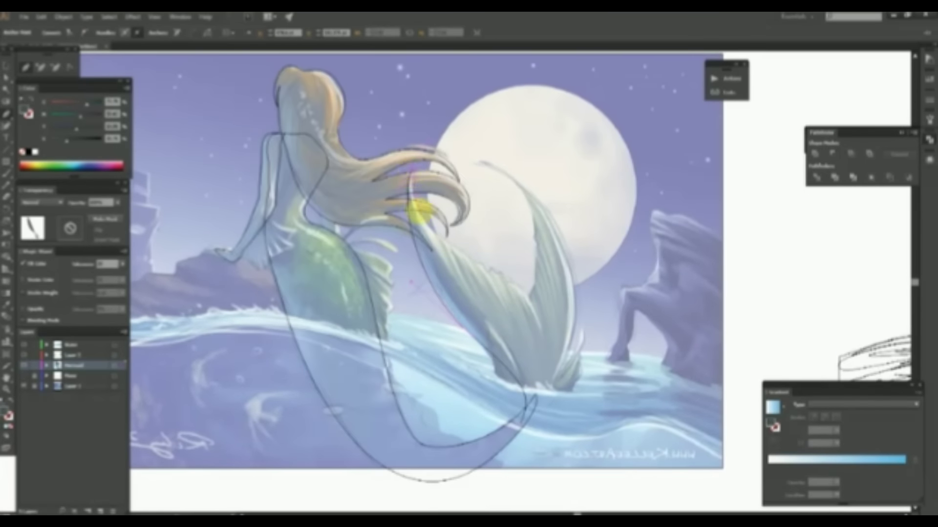
scroll(413, 200, up, 2)
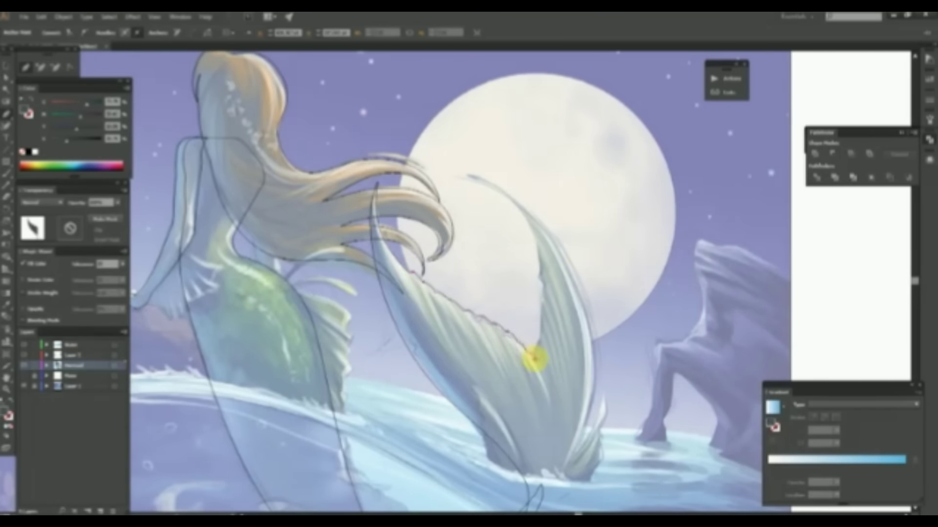
scroll(488, 341, down, 3)
scroll(459, 332, right, 2)
scroll(457, 322, up, 2)
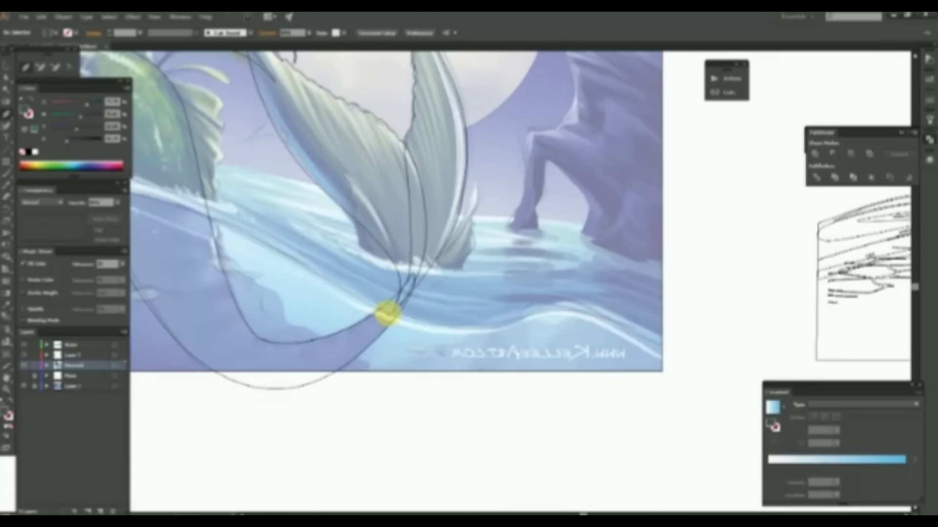
Trace the dark grey tail fin, following its inner edge down the tail.
click(388, 313)
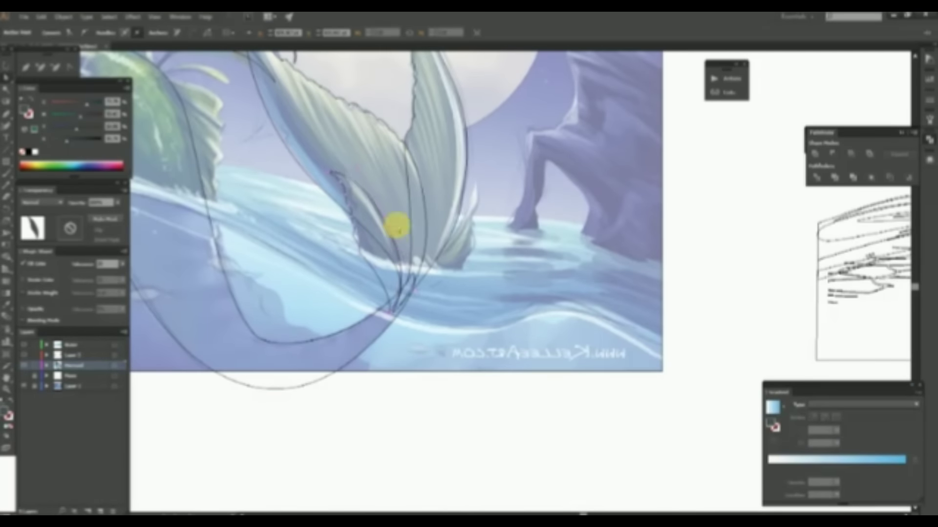
mouse_move(331, 167)
mouse_down()
mouse_move(429, 272)
mouse_move(473, 203)
mouse_up()
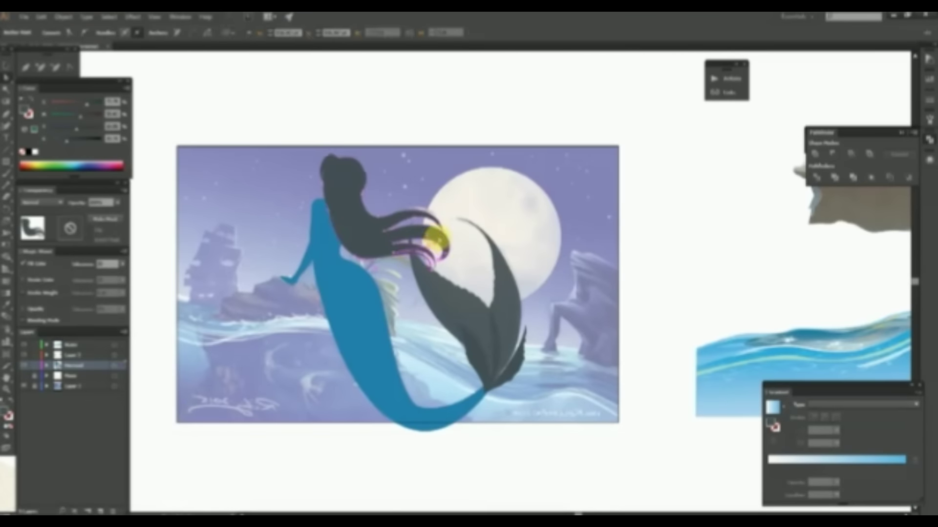
scroll(436, 240, up, 2)
scroll(337, 238, up, 2)
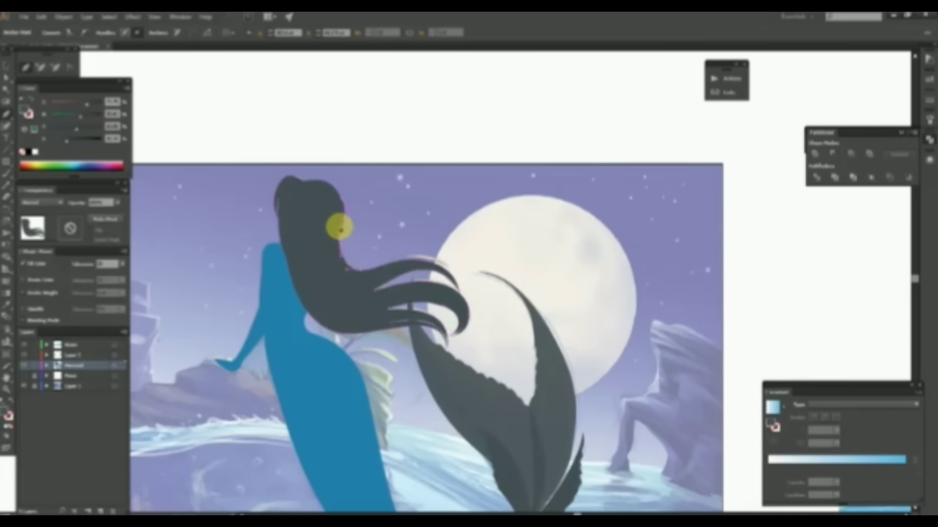
scroll(402, 184, down, 3)
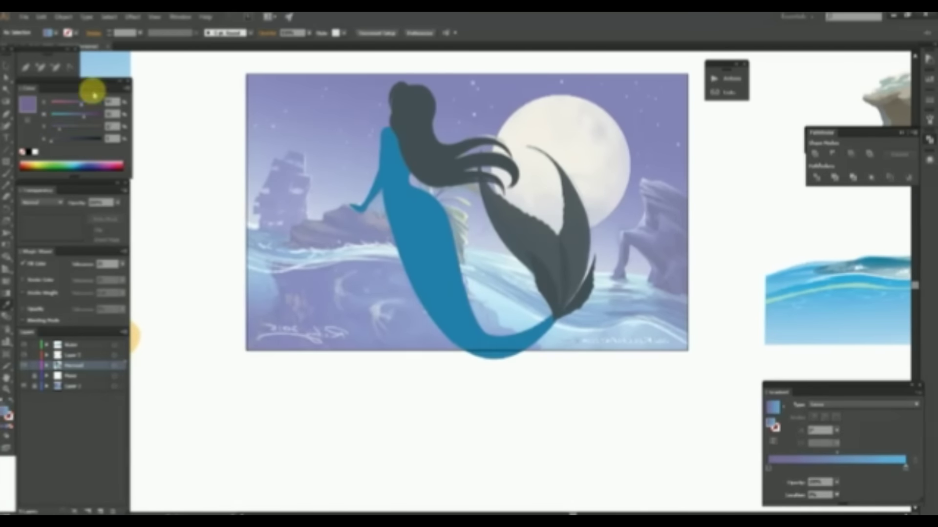
Fill the body with a purple gradient spread along the tail.
click(413, 157)
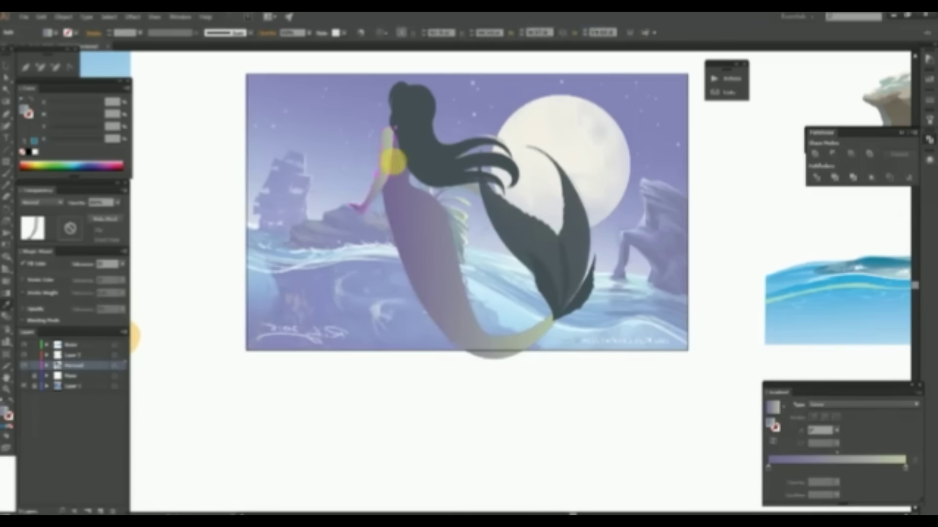
drag(395, 138, 485, 182)
drag(554, 215, 503, 149)
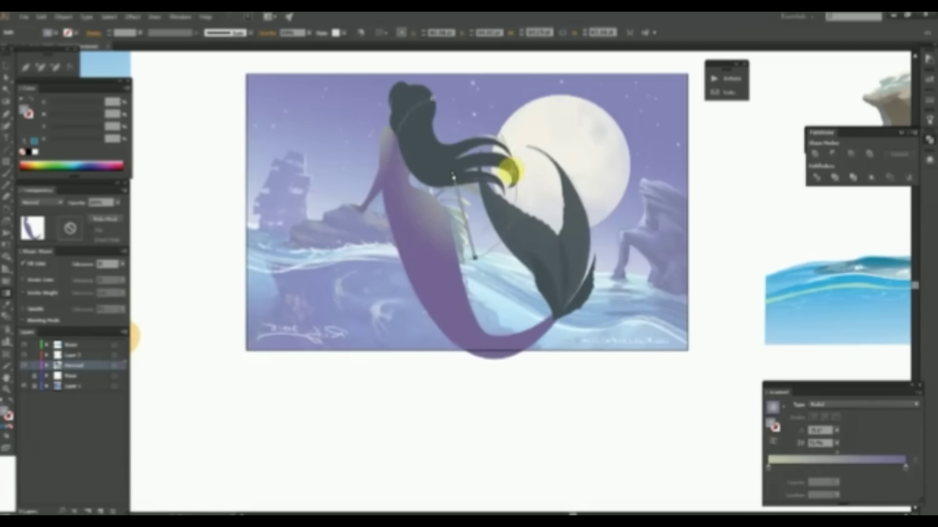
scroll(501, 149, up, 3)
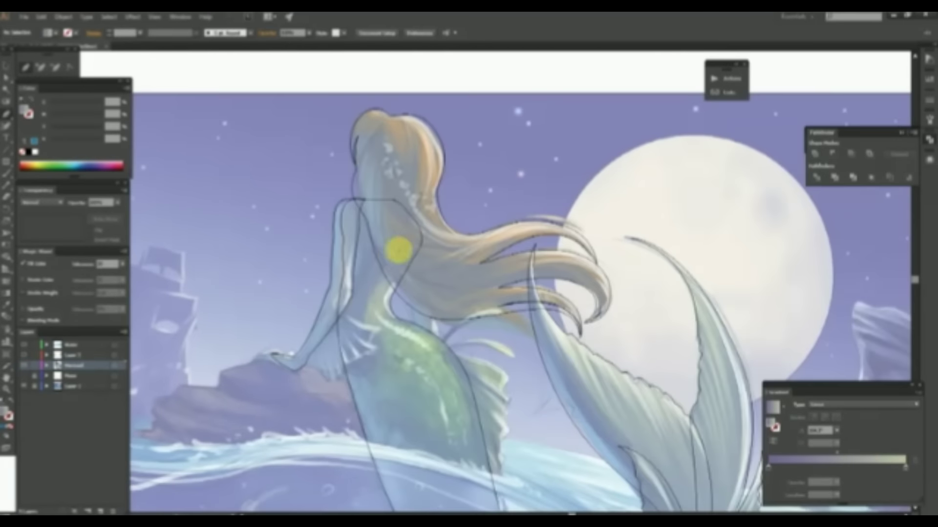
Give the tail fin a yellow-green to teal gradient stretched along the fin.
click(409, 334)
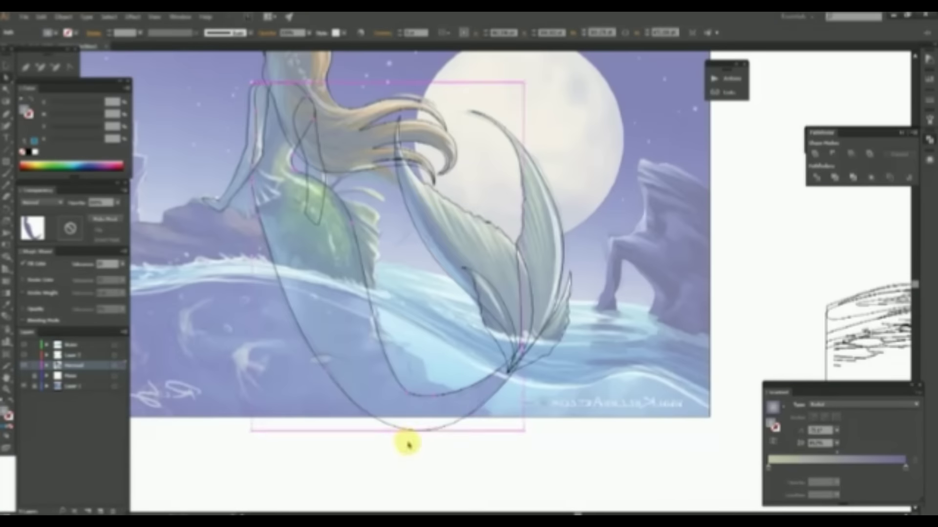
click(390, 432)
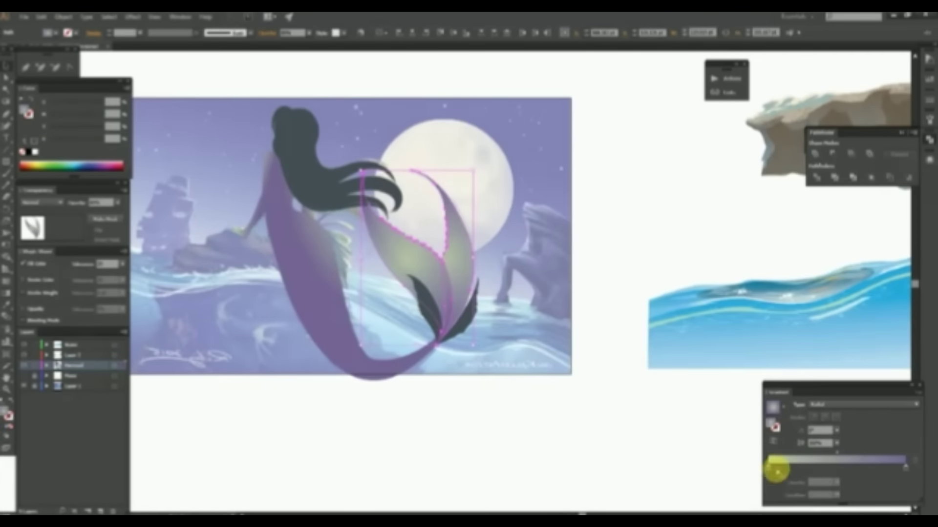
drag(63, 128, 62, 94)
click(817, 429)
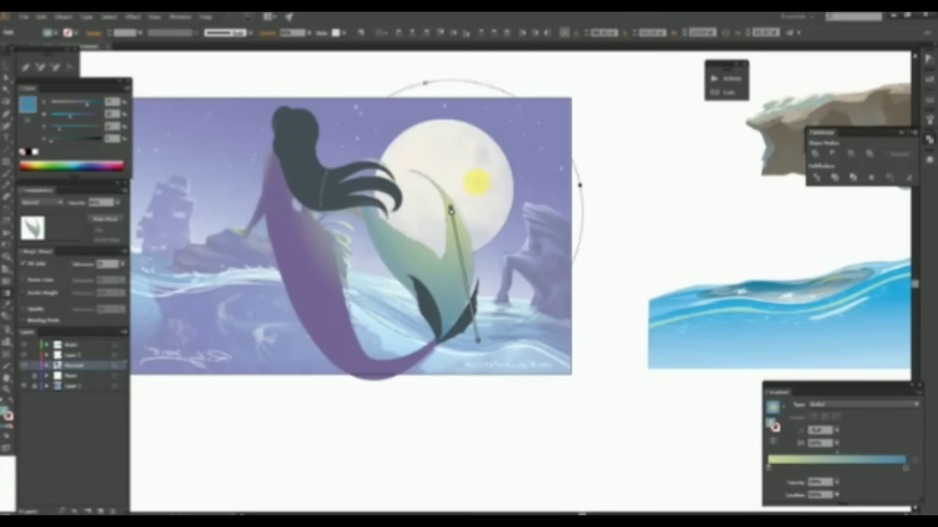
drag(485, 184, 468, 300)
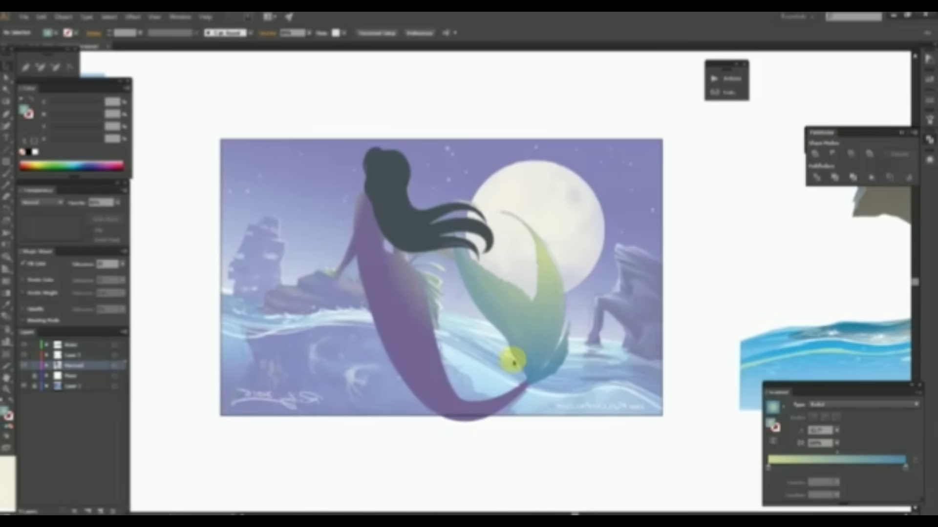
Give the hair a blue-to-orange gradient, then draw the sea's top edge on a new layer.
click(429, 234)
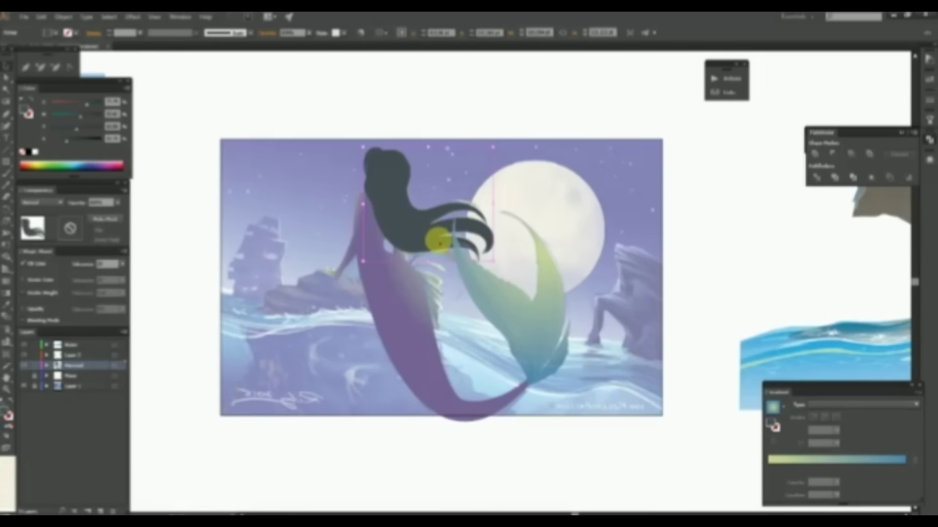
click(773, 407)
click(90, 117)
drag(89, 118, 70, 120)
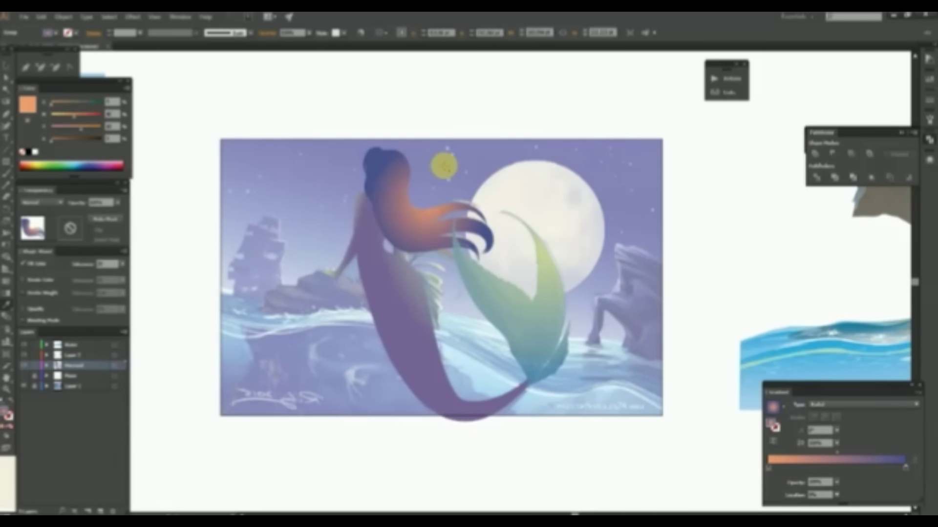
drag(404, 175, 502, 268)
key(ctrl+equal)
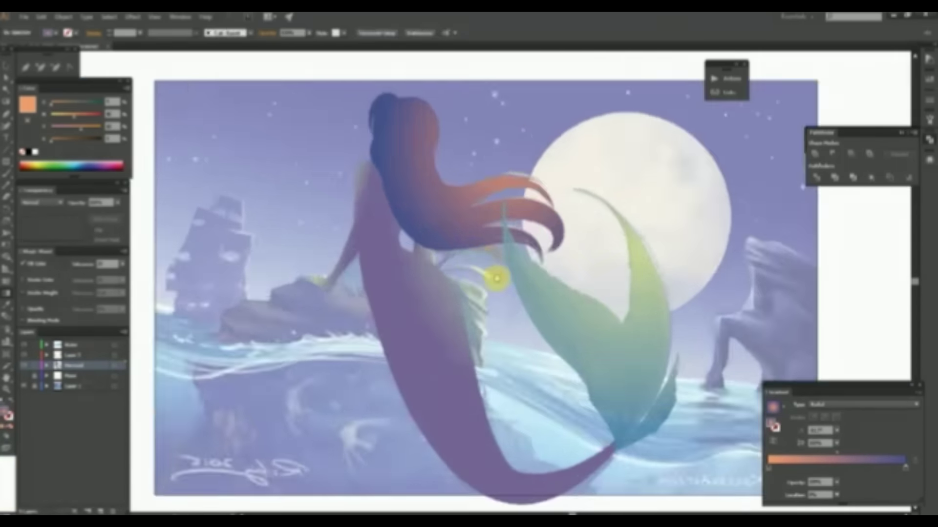
key(ctrl+minus)
drag(198, 202, 412, 214)
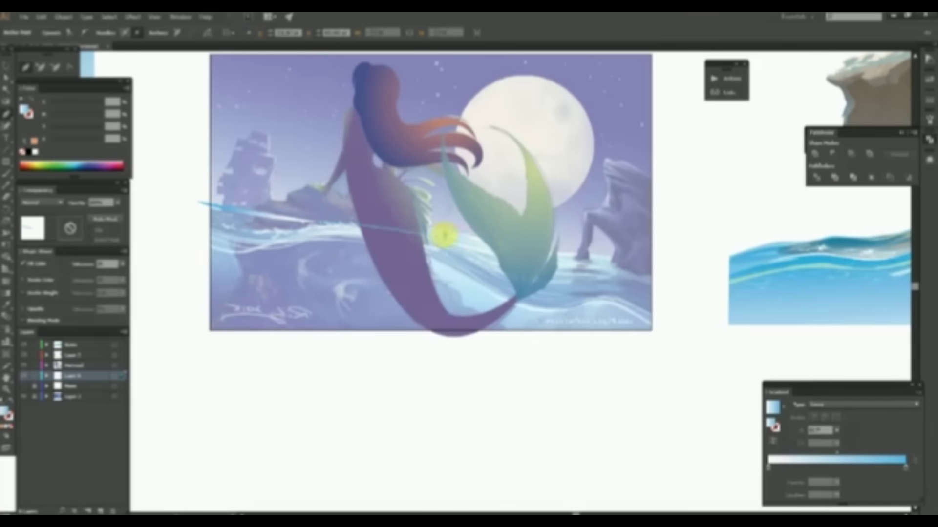
Close the sea shape, draw a wave path in outline view and fill it pale cyan.
click(683, 355)
click(183, 356)
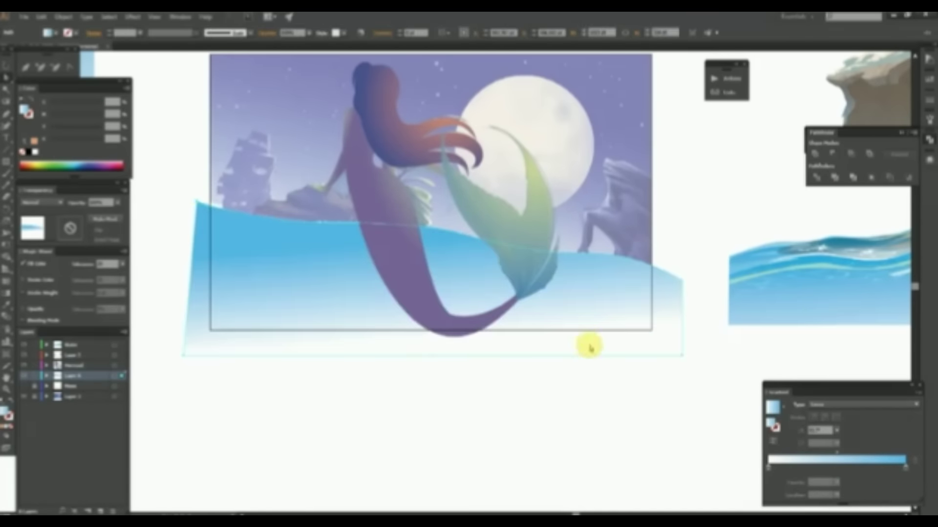
key(ctrl+y)
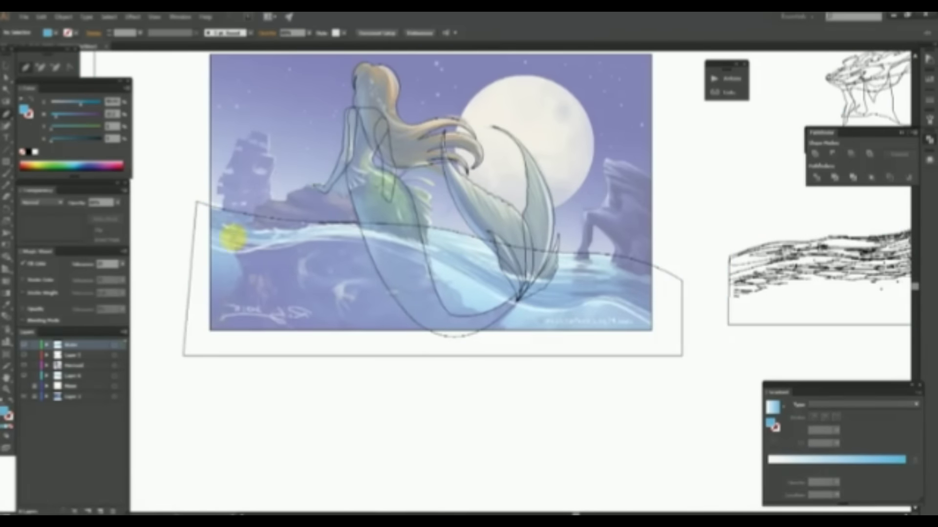
key(p)
click(177, 228)
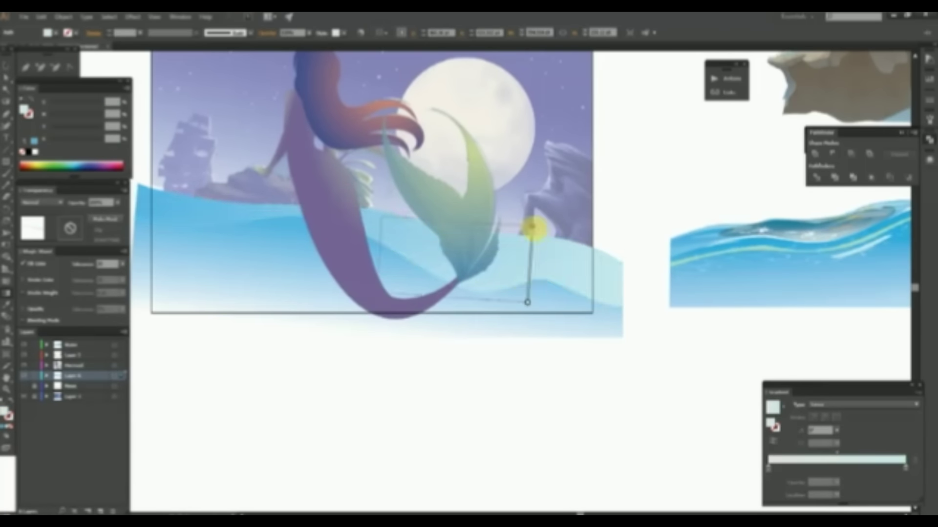
click(776, 425)
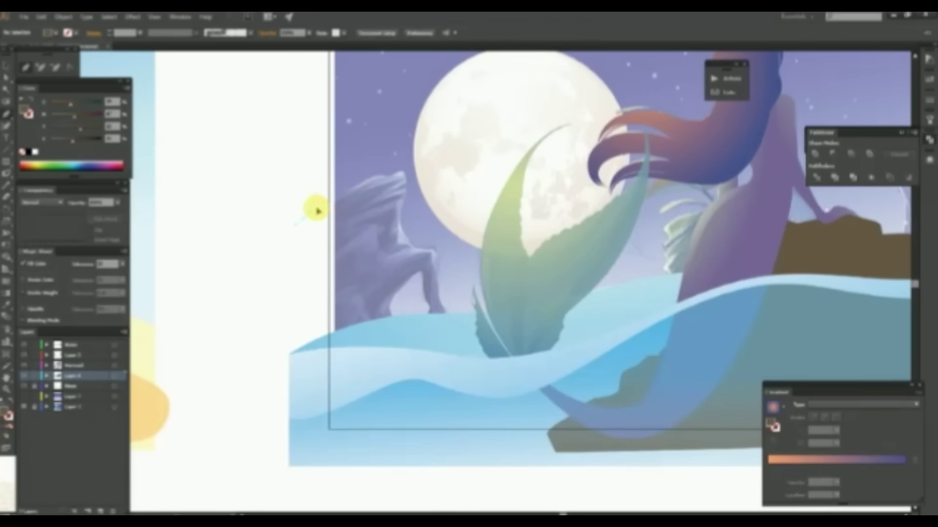
Trace the left brown rock arch in Outline view over the reference sketch.
drag(305, 216, 408, 178)
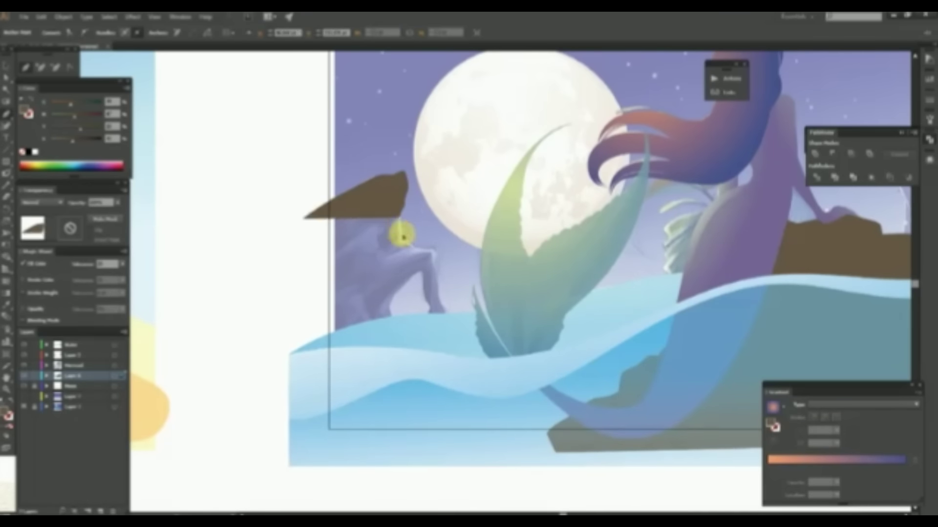
key(ctrl+y)
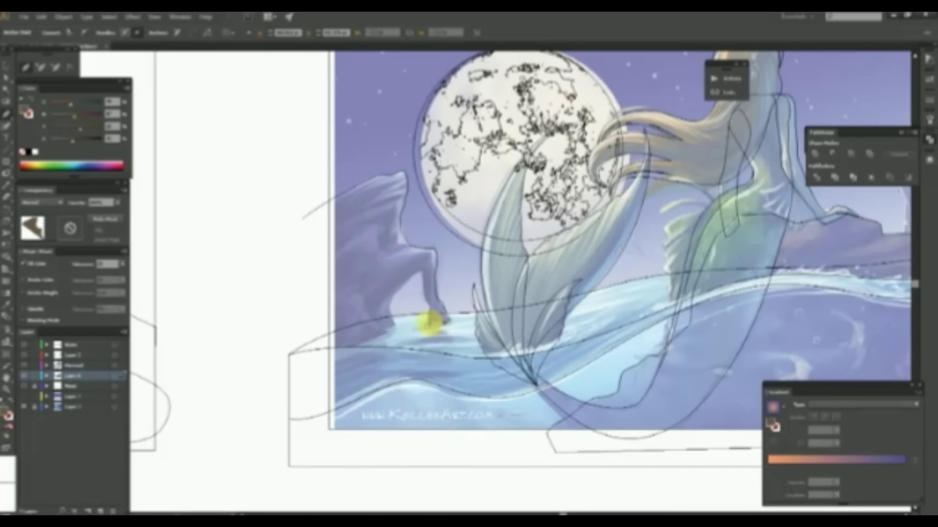
ctrl+click(409, 320)
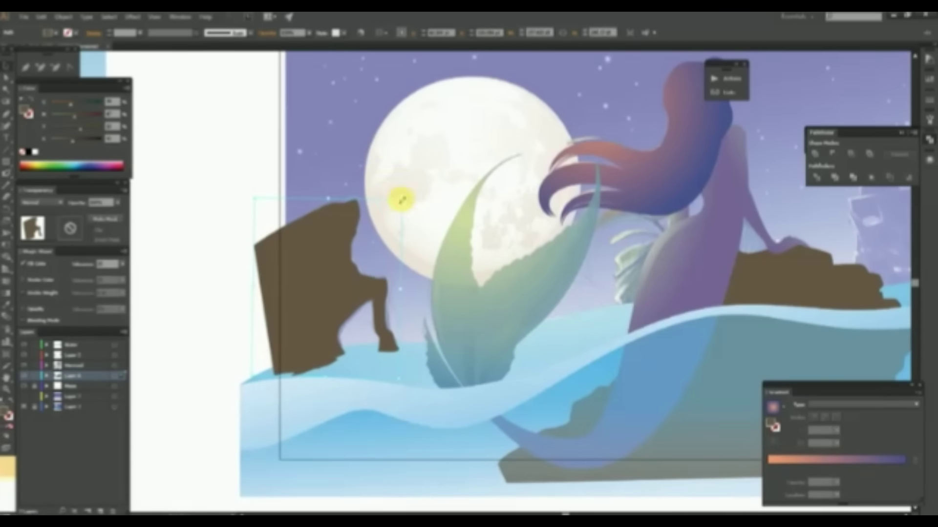
click(292, 376)
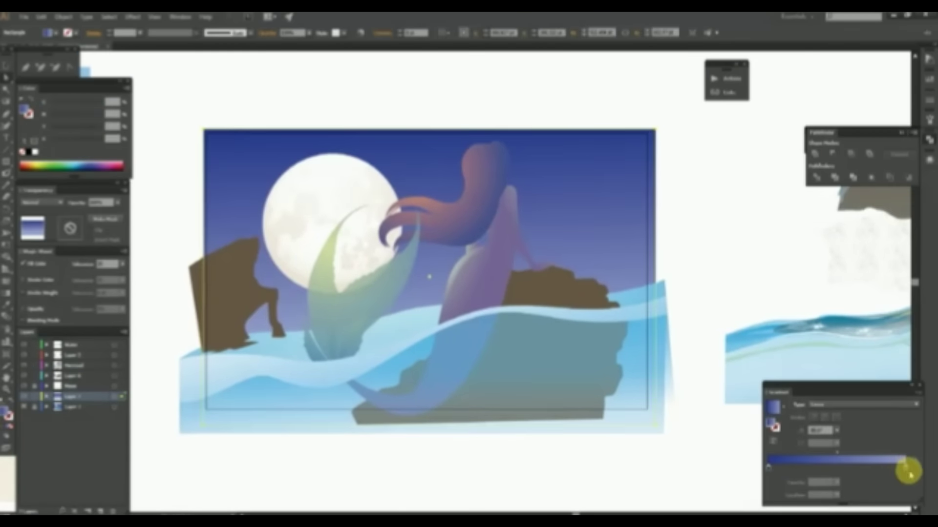
Draw a large radial-gradient circle over the moon and set its blend mode.
drag(731, 202, 768, 244)
click(770, 468)
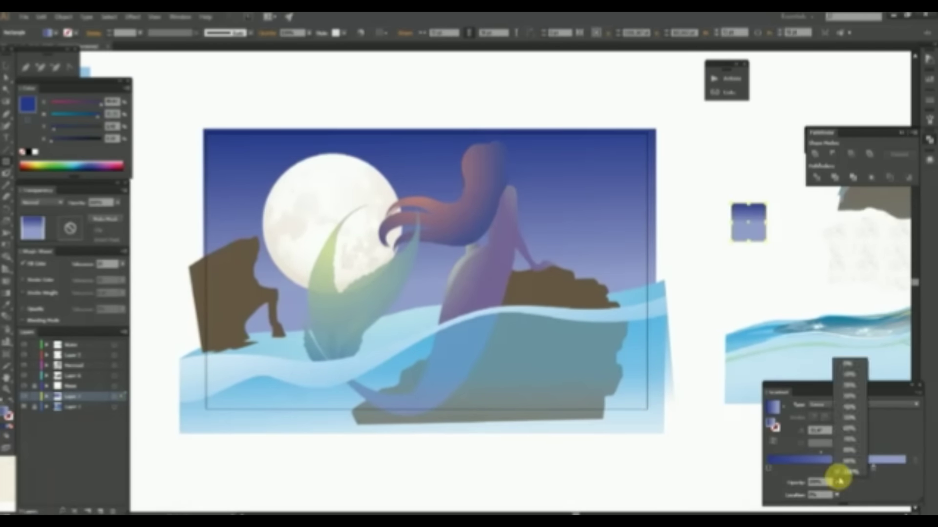
drag(242, 318, 428, 134)
click(56, 210)
click(39, 272)
Recolour the glow's gradient stops to a soft pale blue halo.
double_click(377, 227)
double_click(418, 227)
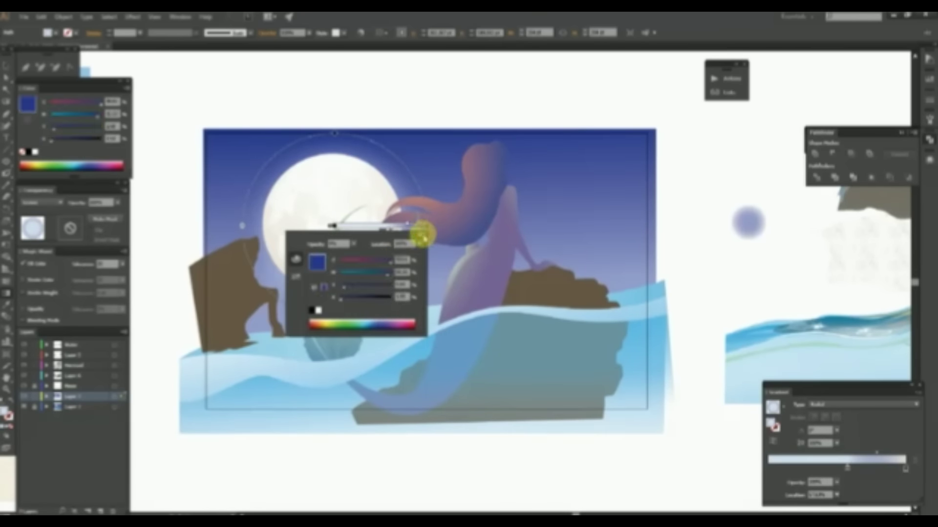
key(Escape)
key(v)
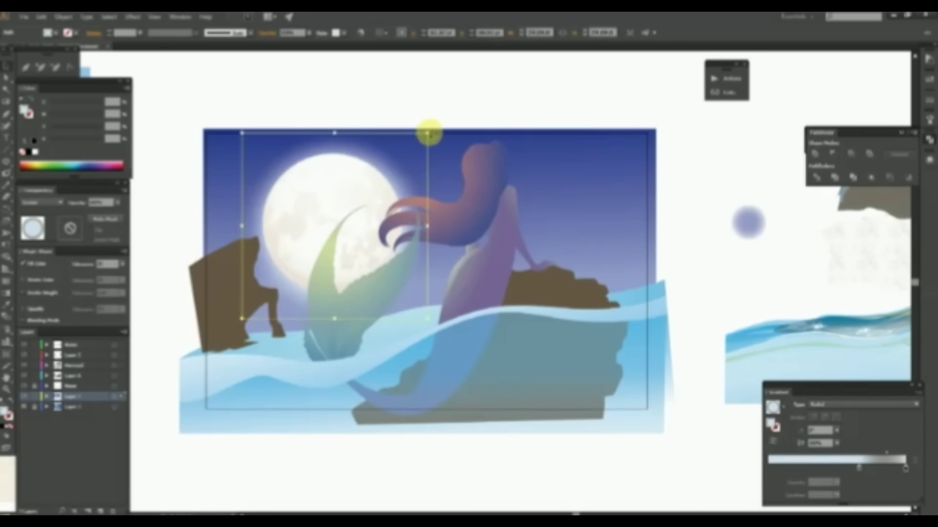
key(g)
double_click(332, 226)
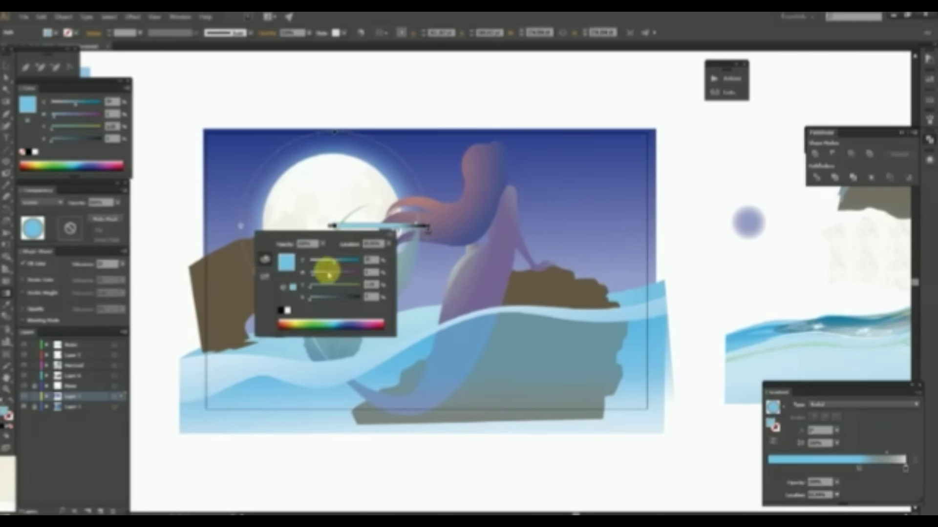
key(Escape)
key(ctrl+equal)
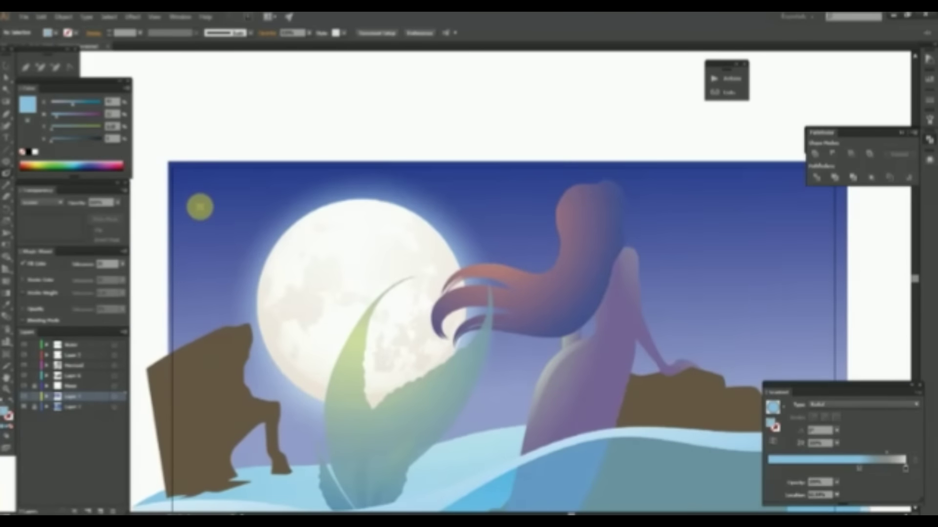
click(200, 228)
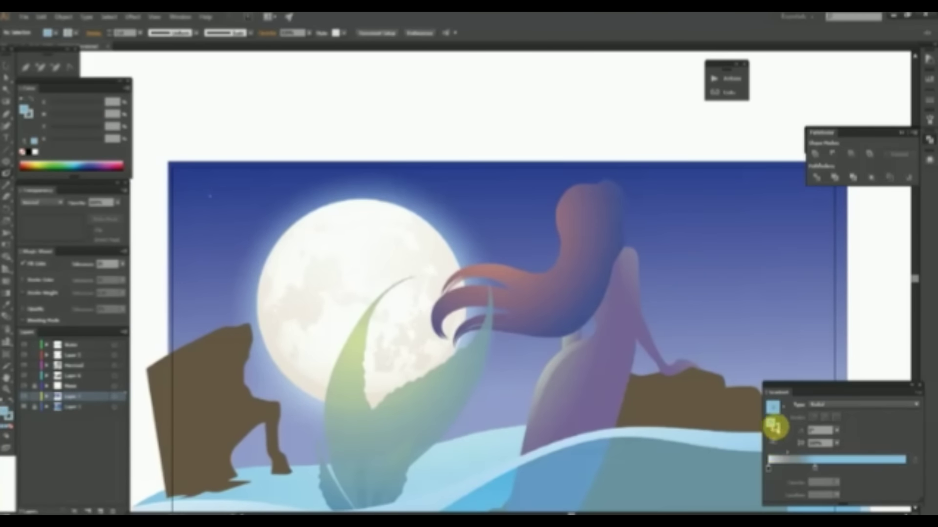
Move a small star lower in the sky and show the Appearance panel.
drag(210, 197, 205, 234)
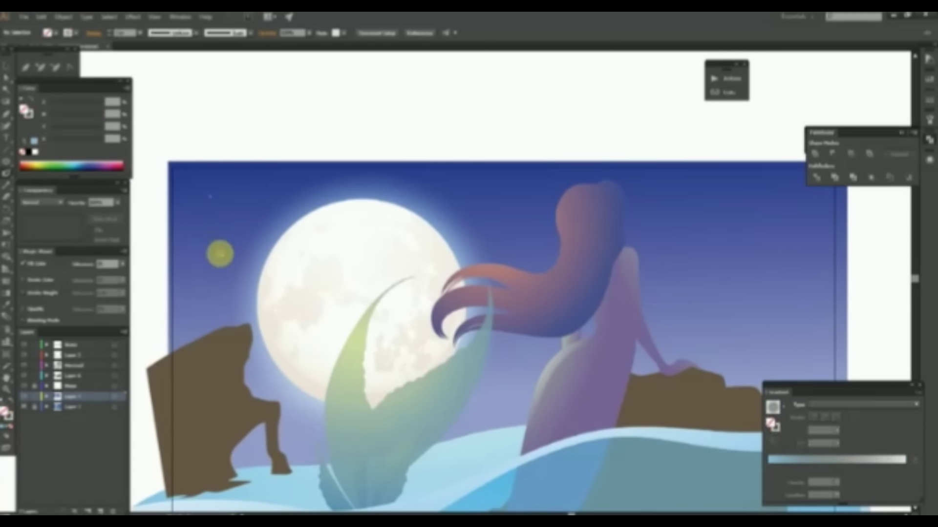
click(261, 179)
click(928, 118)
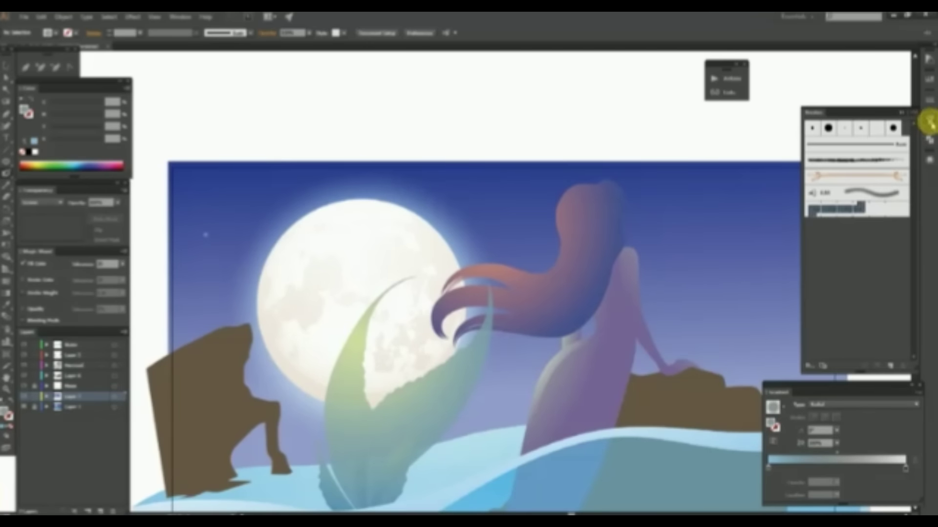
click(928, 139)
Zoom out to view the whole night scene and select the mermaid's hair.
scroll(540, 264, right, 3)
scroll(540, 263, down, 1)
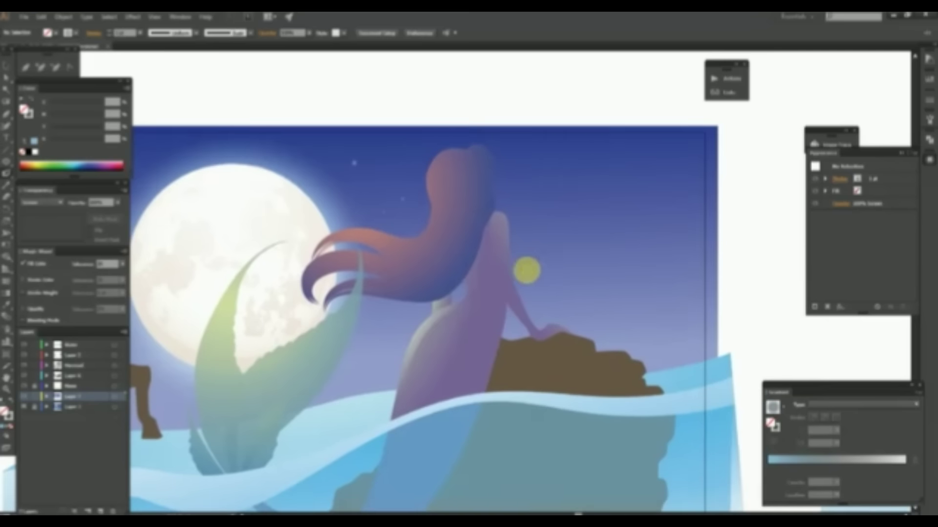
scroll(348, 154, left, 3)
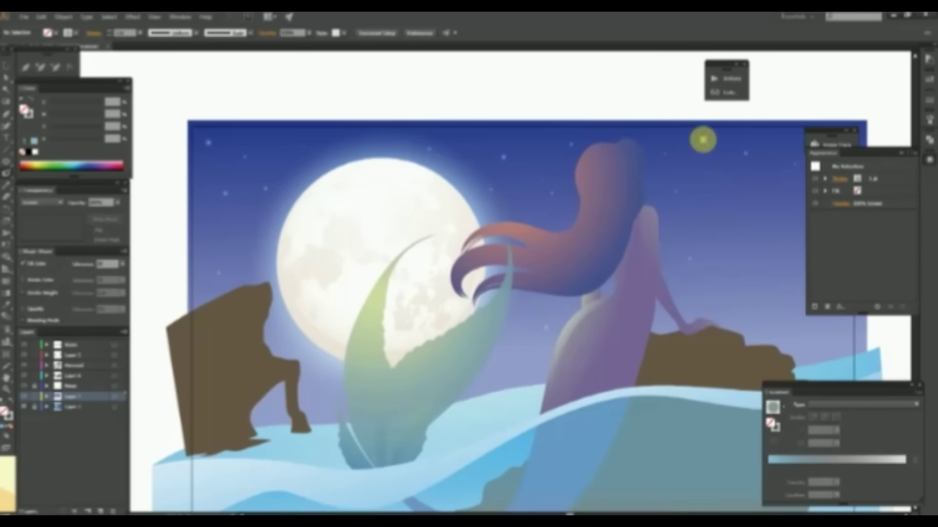
scroll(765, 301, down, 1)
scroll(765, 301, right, 3)
scroll(703, 225, left, 3)
key(ctrl+minus)
key(ctrl+minus)
click(779, 440)
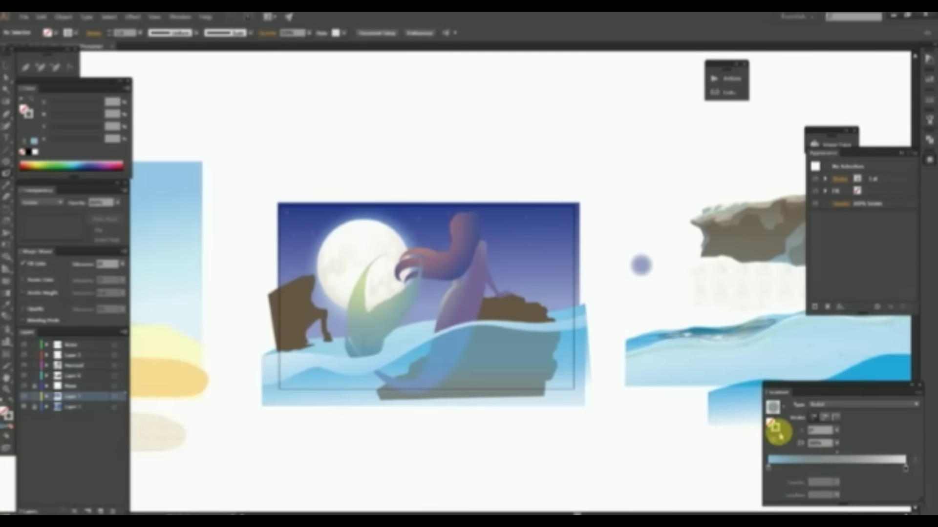
scroll(334, 201, up, 3)
scroll(275, 277, down, 1)
scroll(509, 276, right, 3)
scroll(534, 328, down, 2)
scroll(471, 295, up, 1)
scroll(488, 273, down, 2)
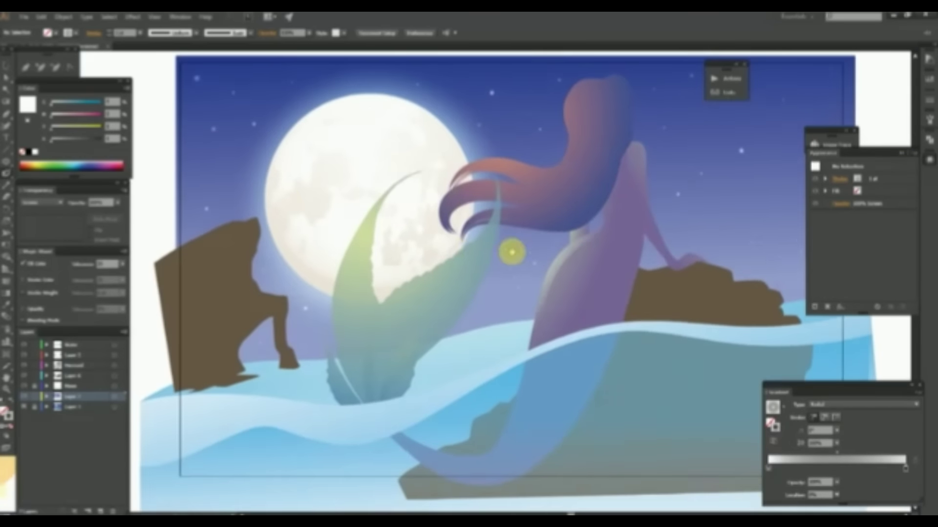
scroll(464, 293, up, 2)
click(316, 292)
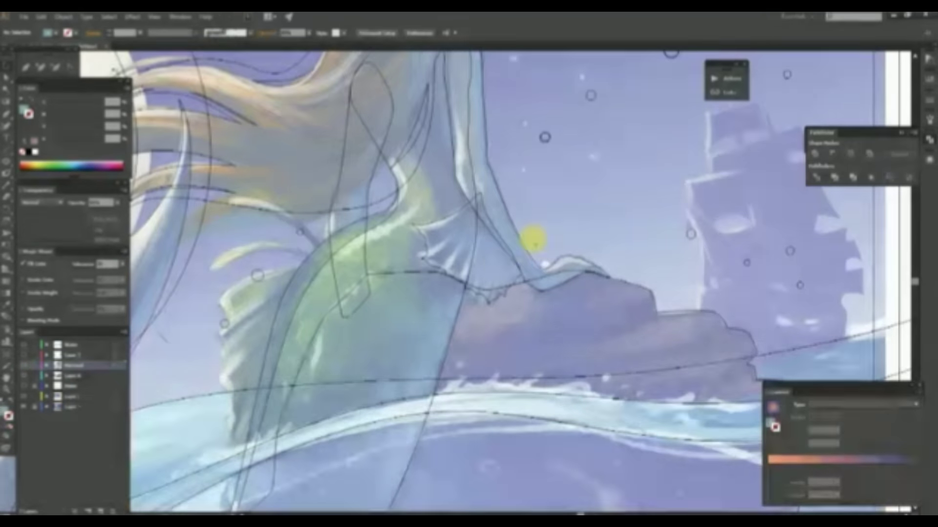
Trace a leafy fin at the mermaid's waist and select the path to refine it.
drag(404, 296, 500, 369)
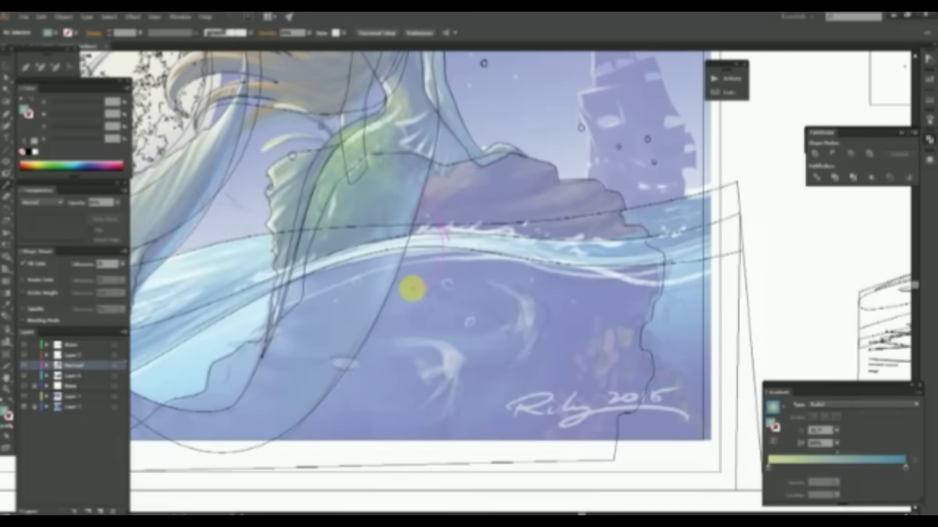
click(404, 169)
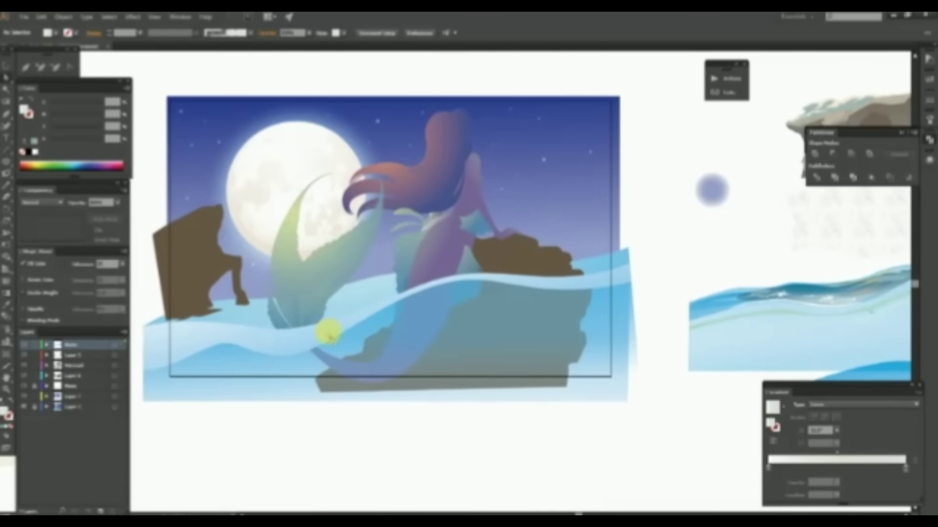
Give the front wave a radial highlight gradient stretched to its right end.
click(432, 243)
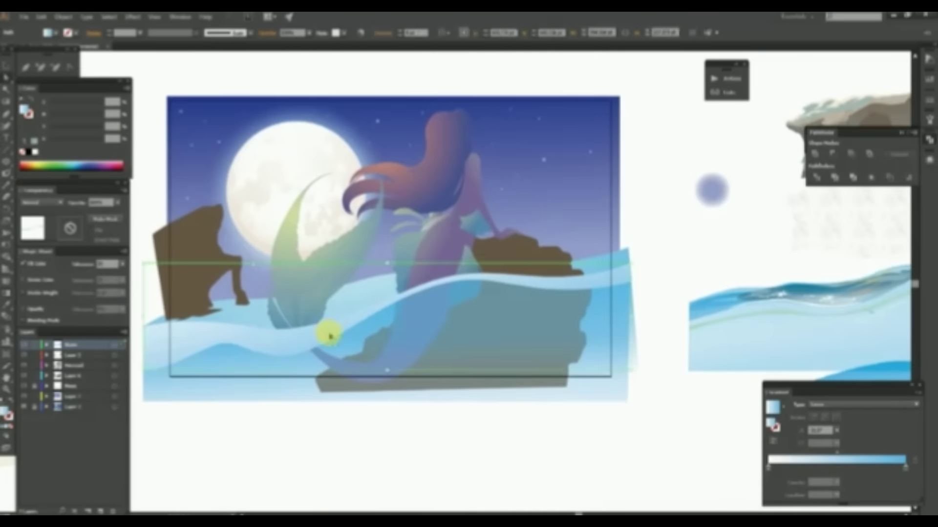
drag(368, 295, 497, 296)
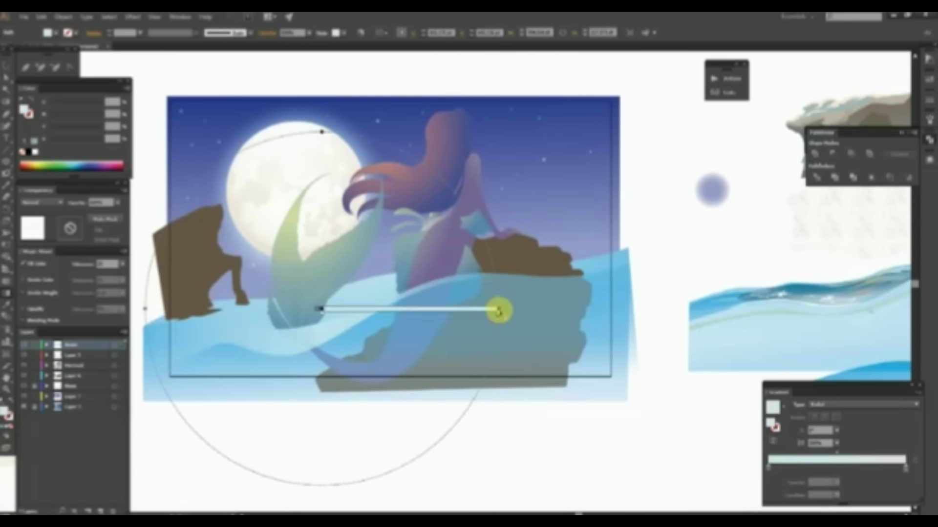
scroll(497, 295, down, 2)
drag(527, 385, 594, 359)
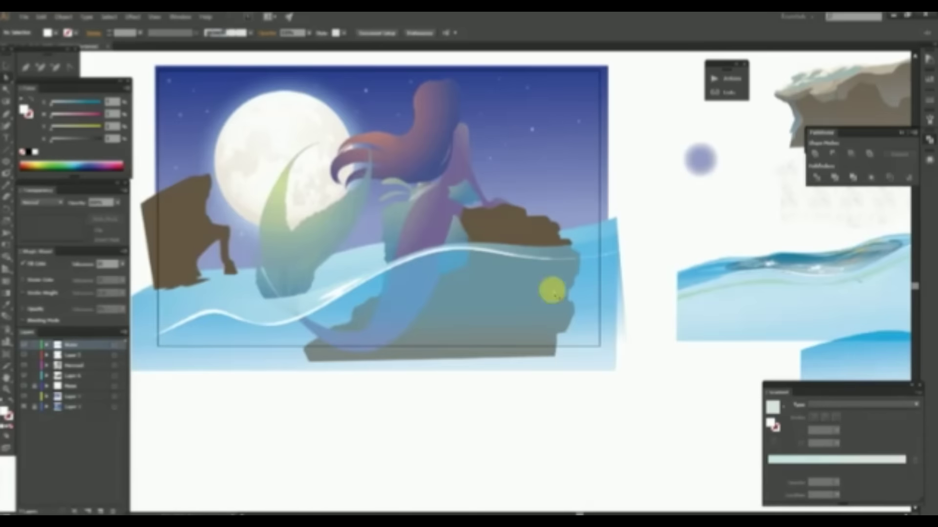
Recolour the rock under the mermaid and the left rock with blue-lavender linear gradients.
click(552, 301)
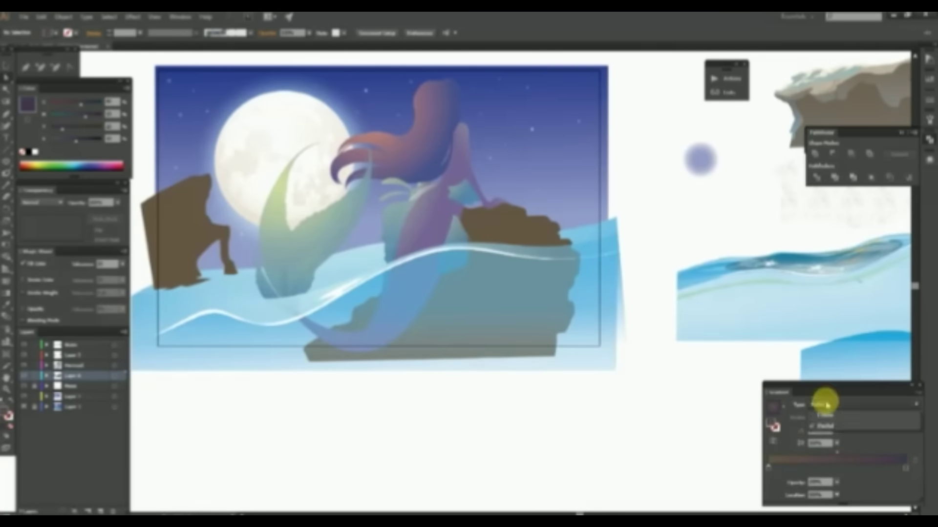
click(827, 402)
key(g)
drag(466, 187, 507, 259)
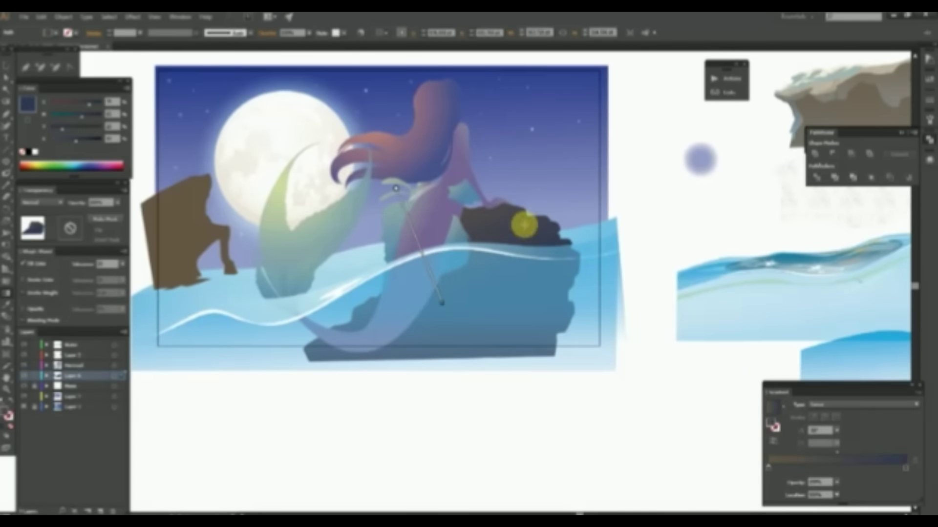
drag(63, 140, 56, 139)
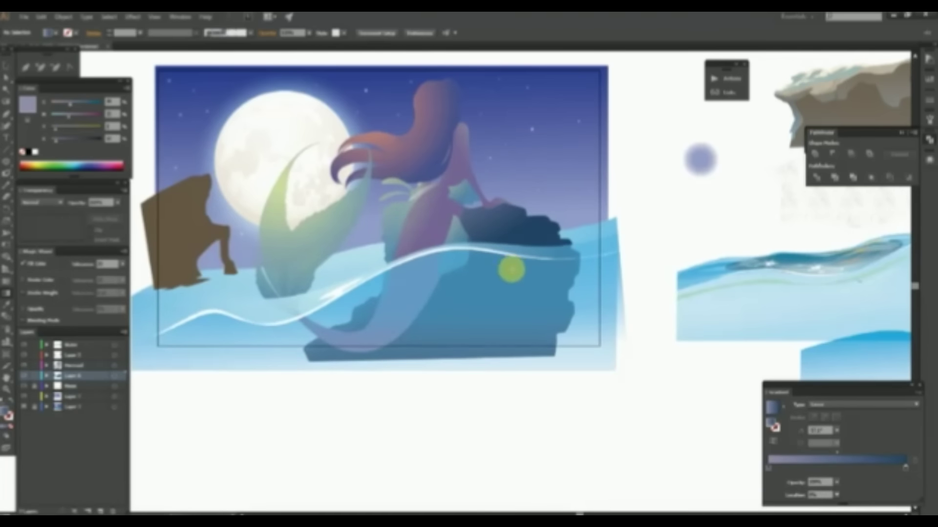
scroll(508, 266, up, 3)
mouse_move(238, 370)
mouse_down()
mouse_move(227, 227)
mouse_move(211, 399)
mouse_up()
click(877, 486)
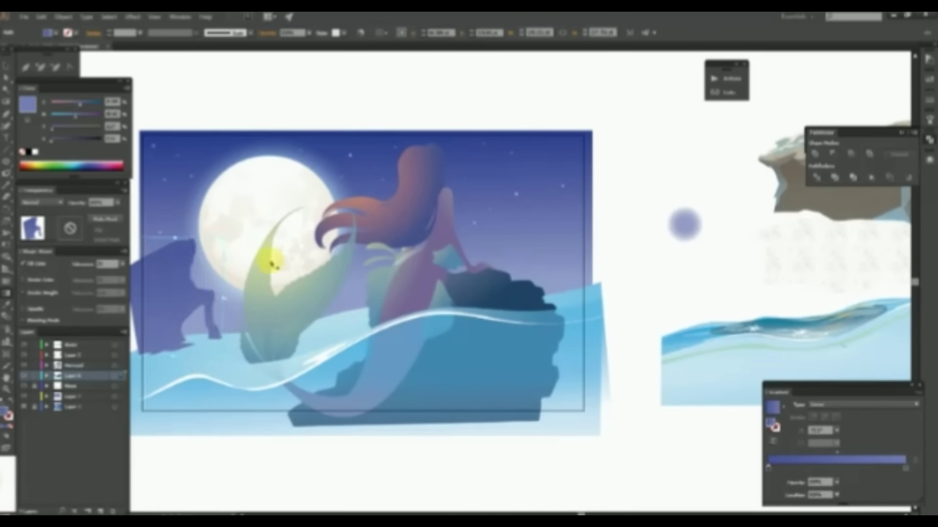
Select the mermaid figure and pick the green stop of its gradient.
click(272, 251)
scroll(464, 303, up, 2)
scroll(484, 172, up, 1)
click(484, 172)
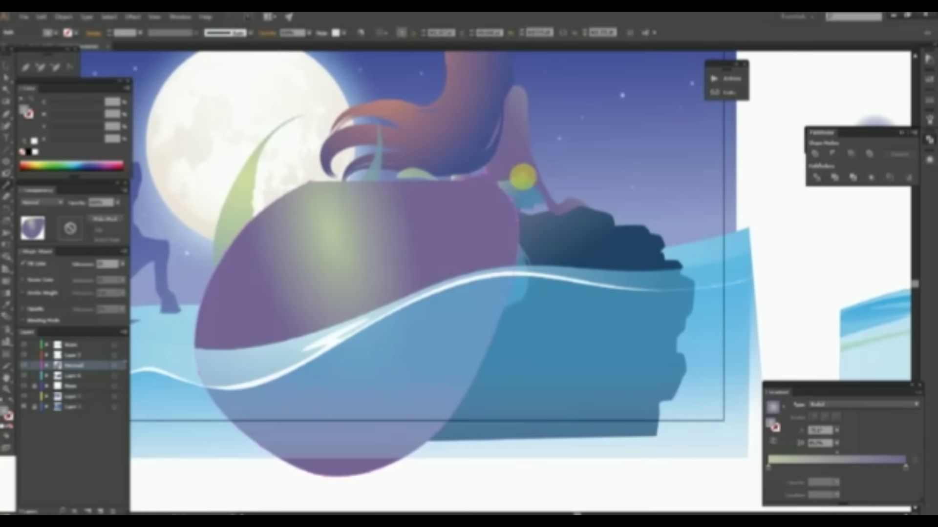
Run the mermaid gradient up her body and swap fill and stroke colours.
scroll(509, 218, down, 2)
click(770, 468)
drag(363, 406, 401, 283)
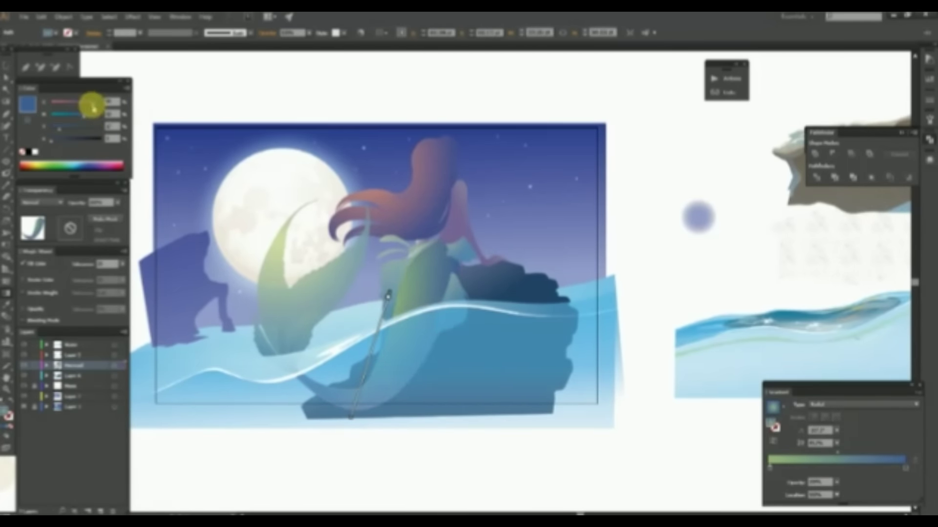
scroll(498, 321, up, 3)
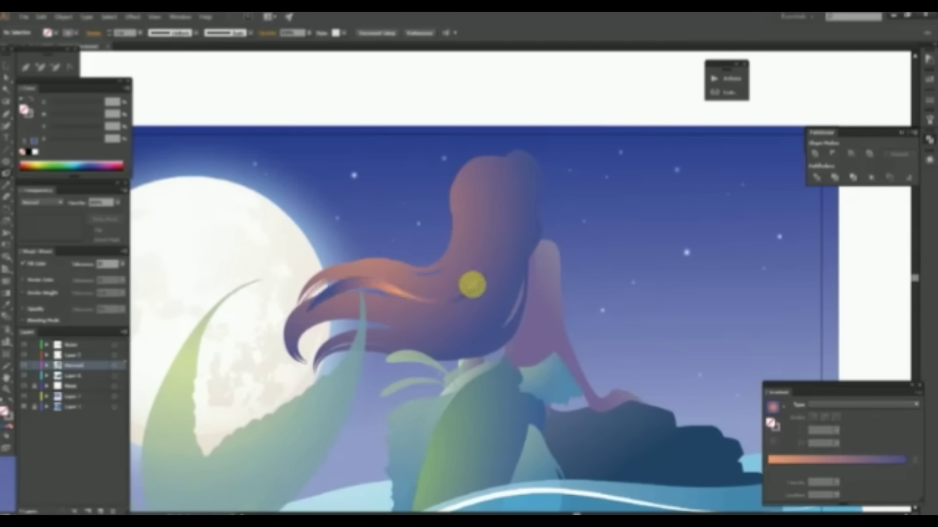
key(shift+x)
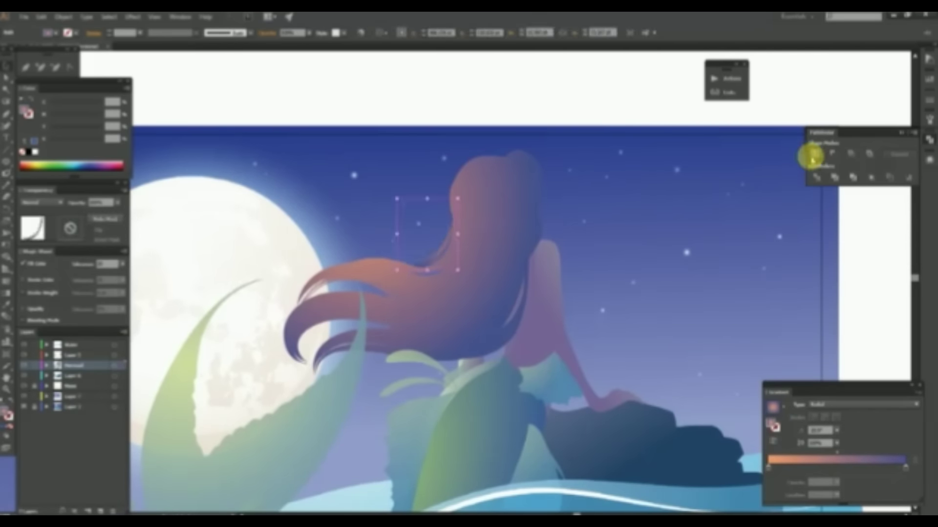
Check the hair's orange-to-purple gradient, then view the artwork as outlines over the sketch.
scroll(496, 283, down, 2)
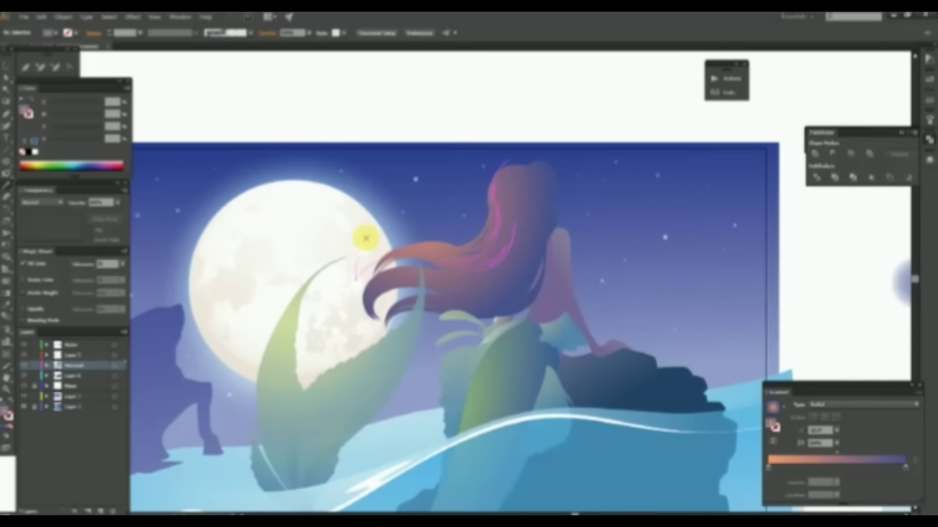
scroll(502, 266, down, 2)
scroll(310, 242, up, 3)
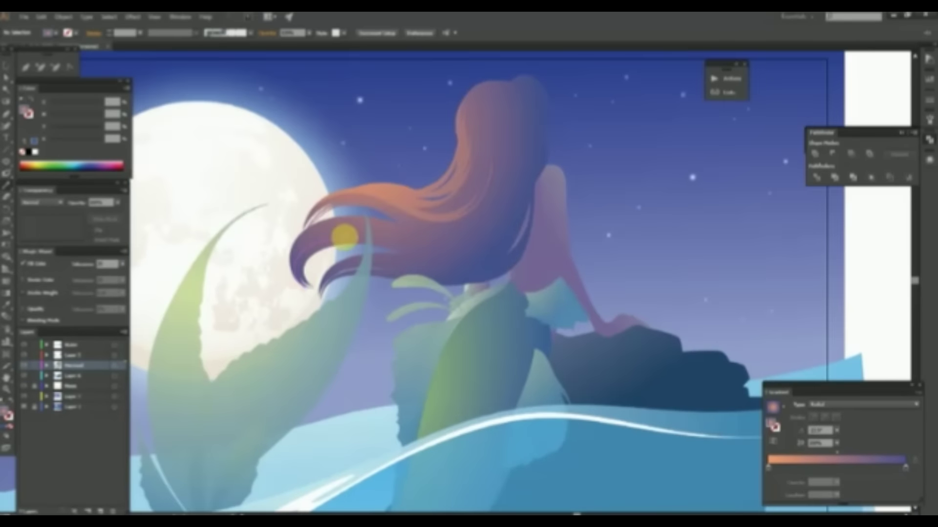
click(413, 227)
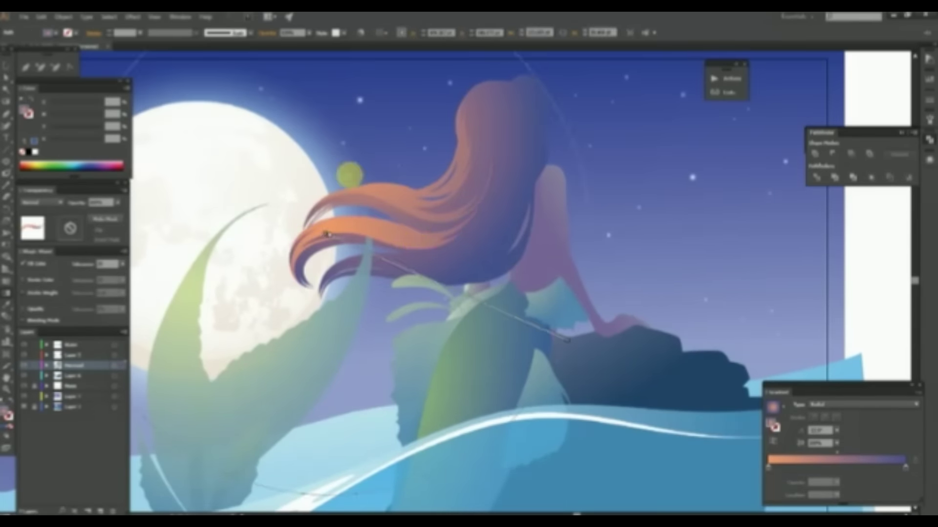
scroll(487, 318, down, 3)
scroll(375, 280, up, 3)
scroll(377, 136, down, 3)
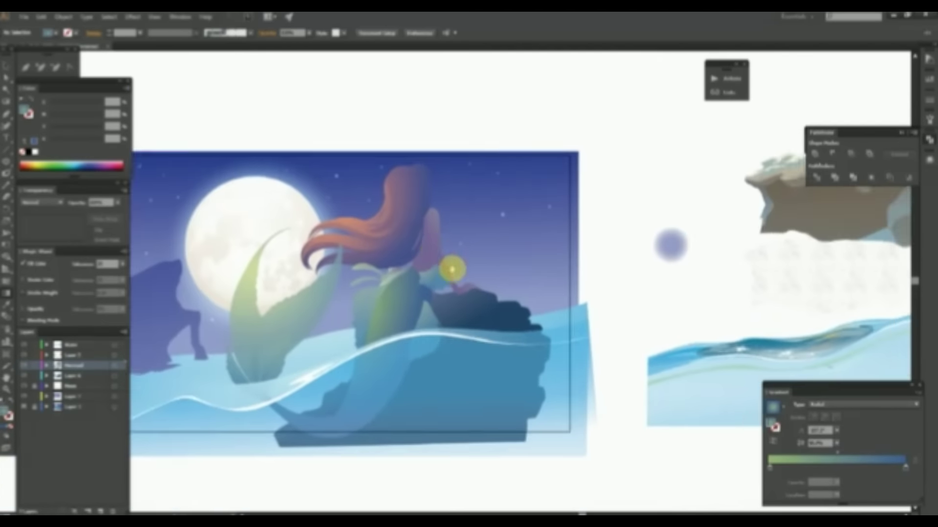
key(ctrl+y)
scroll(349, 272, up, 3)
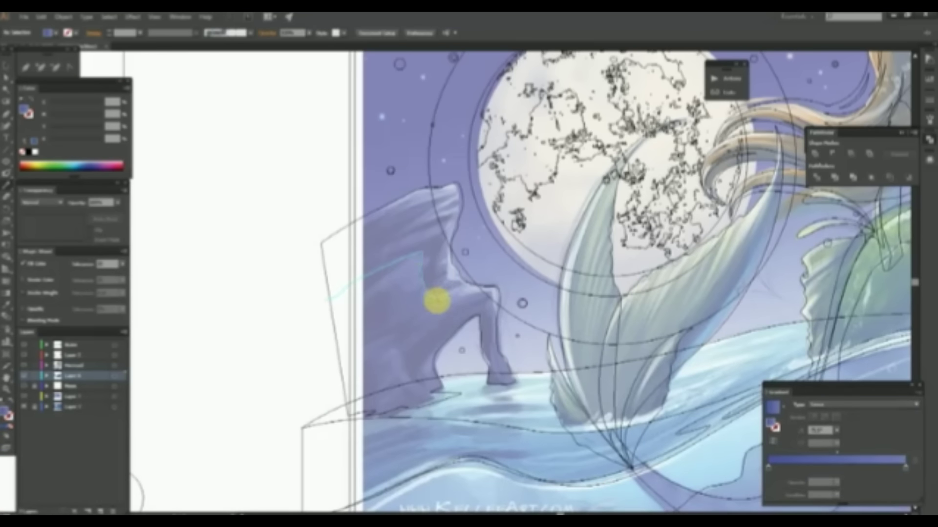
Trace a highlight edge along the left rock, then switch to Outline view to see the ship sketch.
drag(416, 377, 438, 344)
key(ctrl+y)
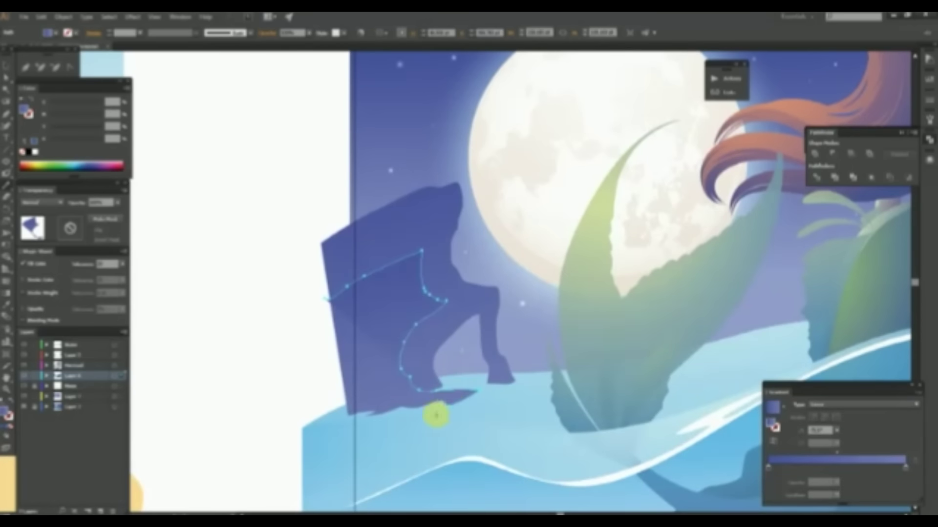
scroll(513, 293, down, 3)
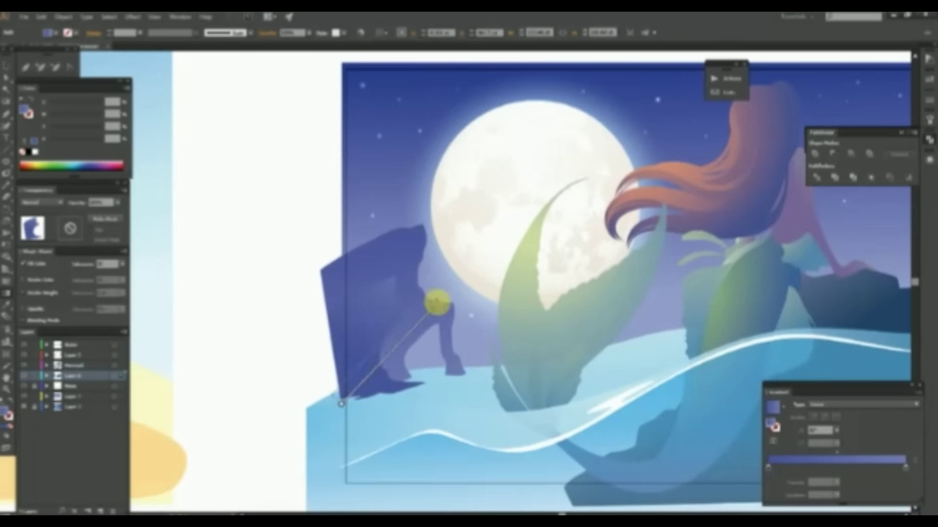
key(ctrl+y)
scroll(415, 312, up, 2)
key(ctrl+y)
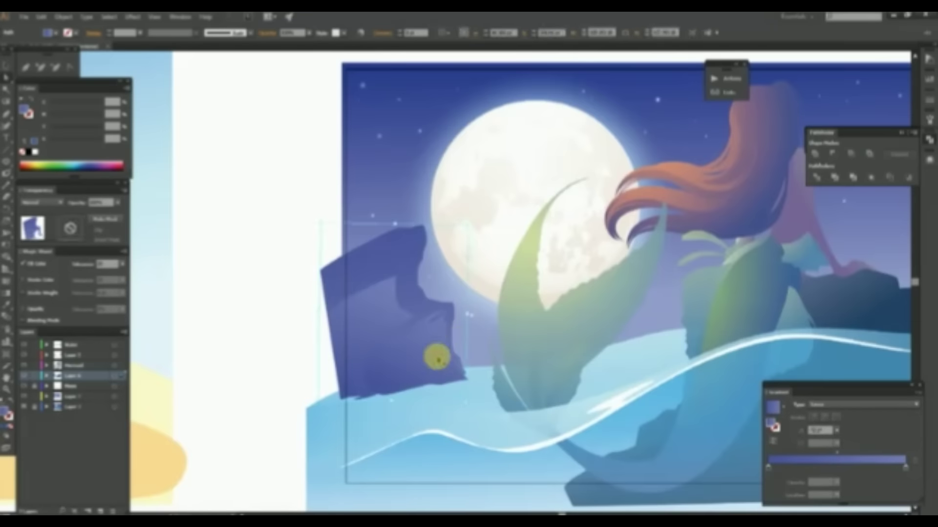
scroll(494, 307, down, 3)
scroll(416, 228, up, 4)
key(ctrl+y)
scroll(415, 228, up, 2)
Brush highlight strokes along the ship's mast, a rigging line from its base, and the sail edge.
drag(383, 258, 384, 313)
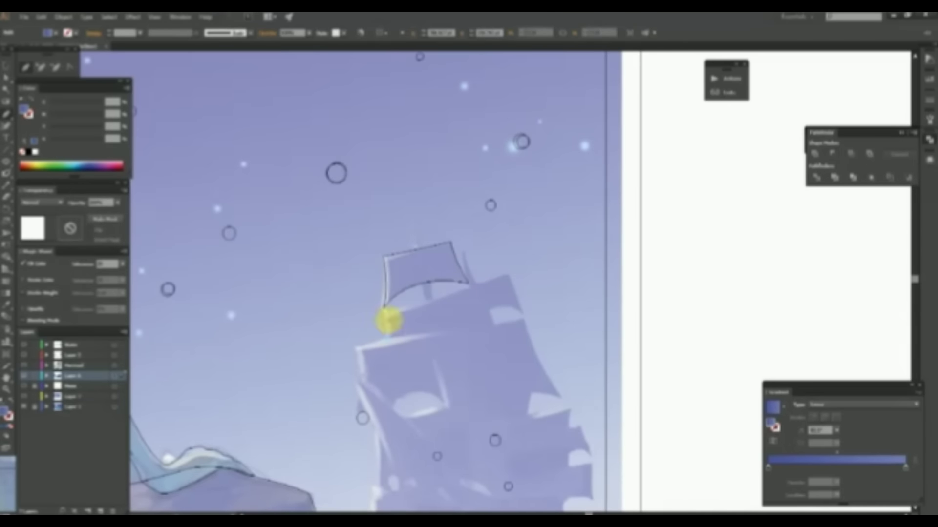
drag(386, 313, 521, 266)
drag(554, 385, 562, 398)
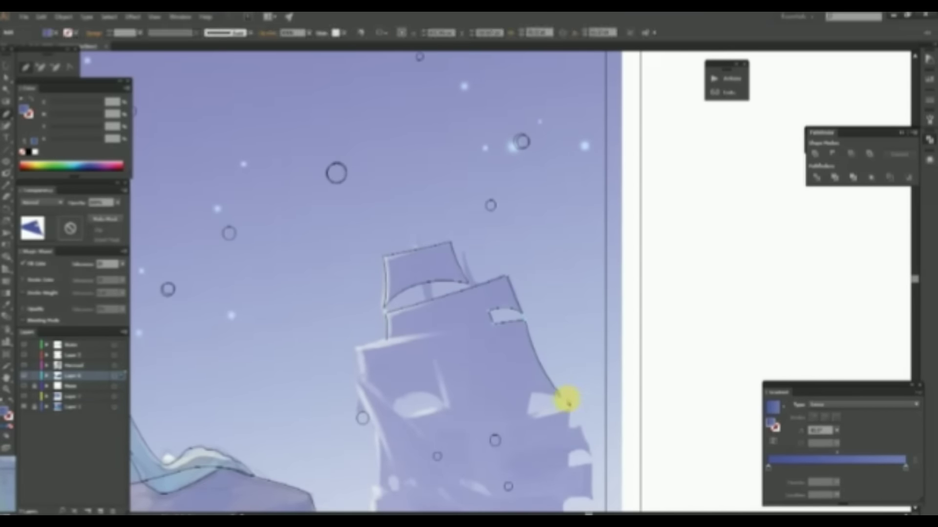
scroll(430, 303, up, 2)
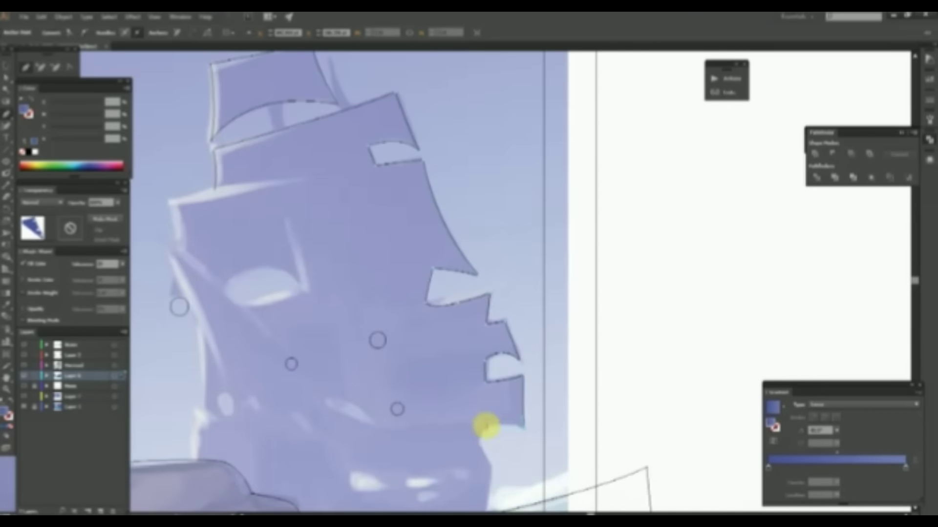
scroll(483, 400, down, 5)
scroll(272, 398, up, 2)
Add more rigging highlights up the ship's side, along the sail's top edge, and toward the mast.
drag(282, 381, 282, 312)
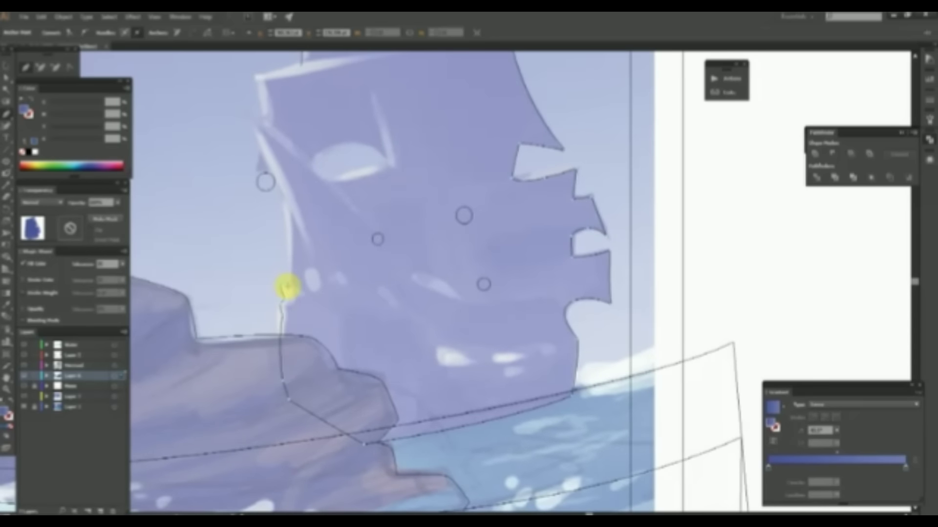
drag(291, 268, 279, 227)
scroll(279, 227, up, 4)
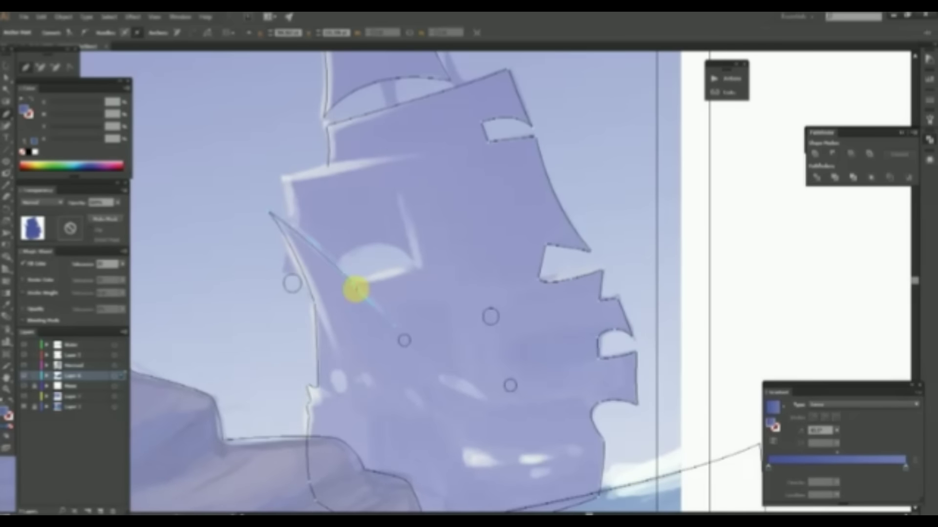
drag(384, 154, 291, 203)
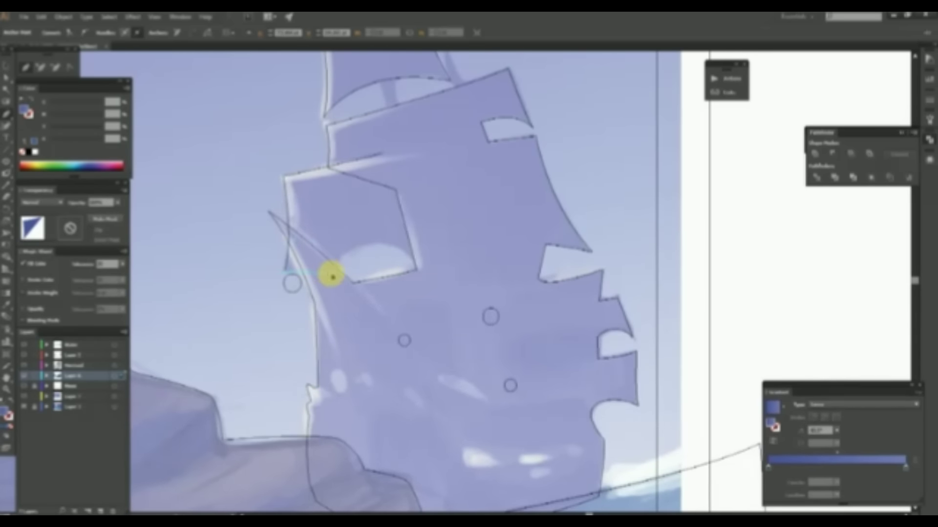
scroll(446, 359, up, 5)
drag(416, 274, 446, 404)
drag(492, 313, 511, 362)
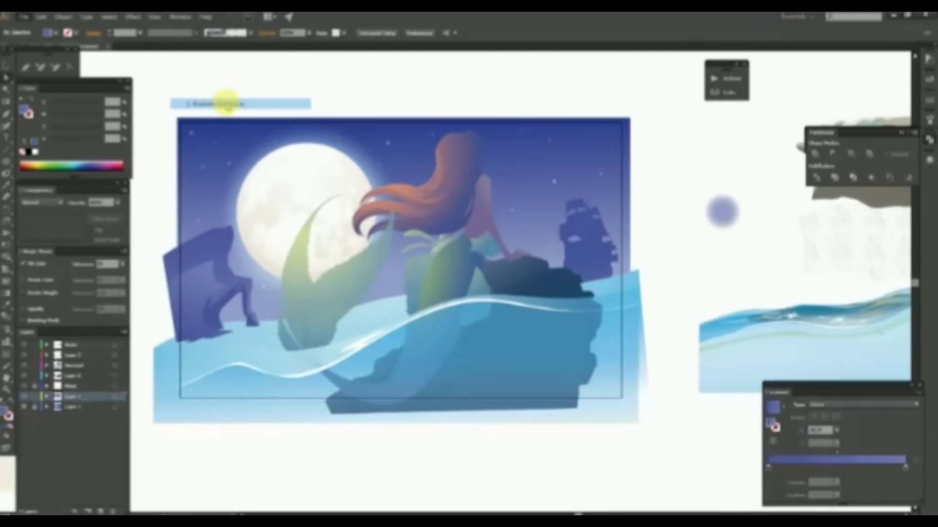
Open the brush-library document, place a tilted water strip on its left artboard, then deselect and zoom in.
click(220, 98)
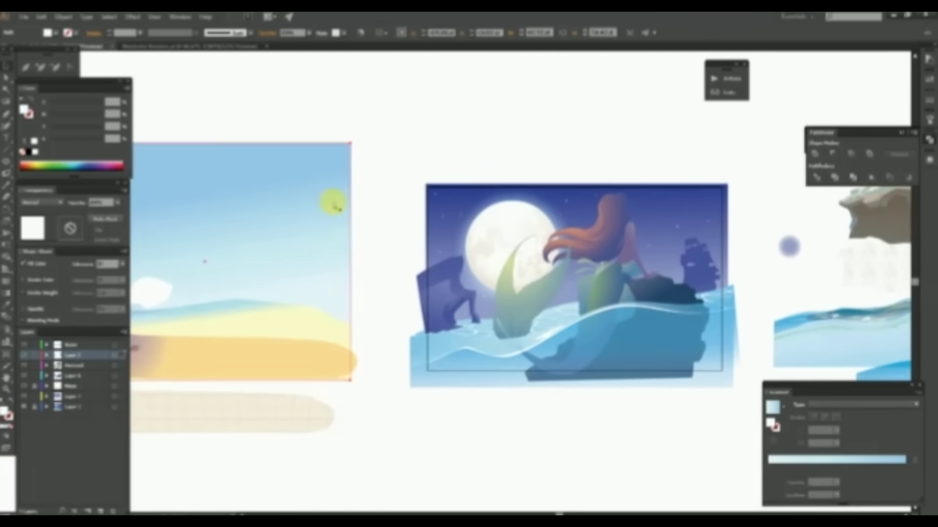
drag(332, 204, 311, 186)
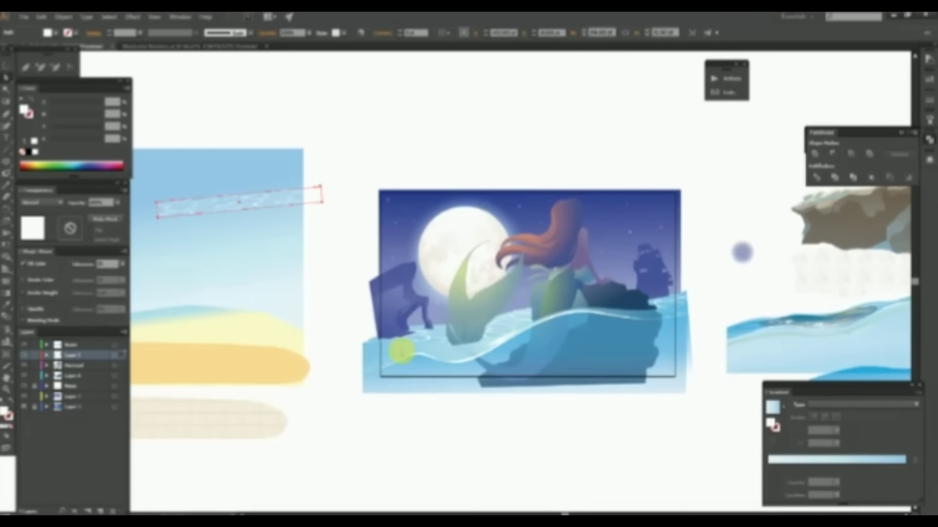
key(ctrl+shift+a)
key(ctrl+plus)
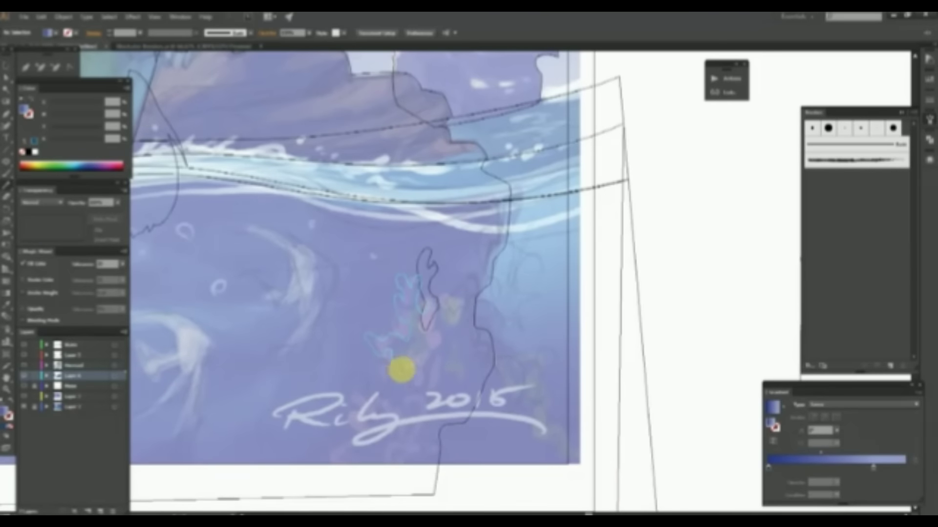
Make the eraser's angle and roundness follow pen pressure, then erase holes into the coral shape.
click(416, 324)
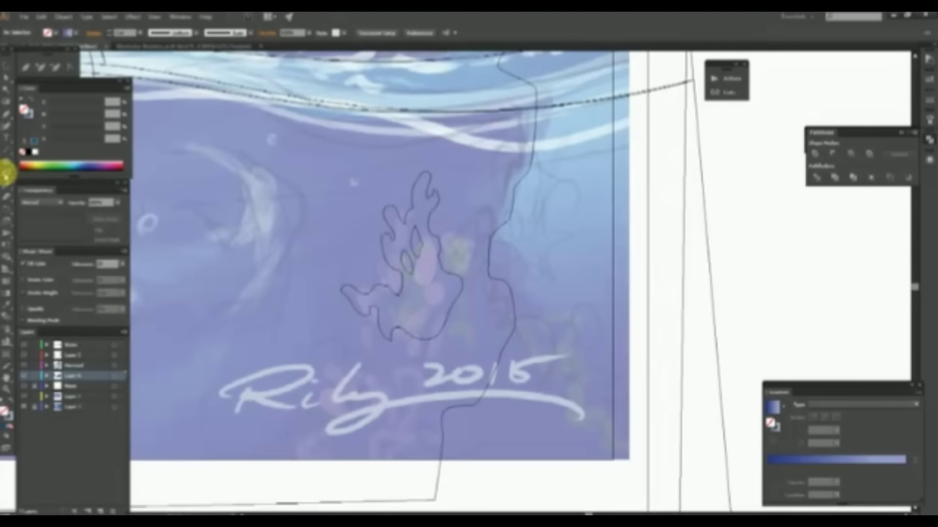
double_click(6, 172)
click(489, 225)
click(488, 247)
click(488, 268)
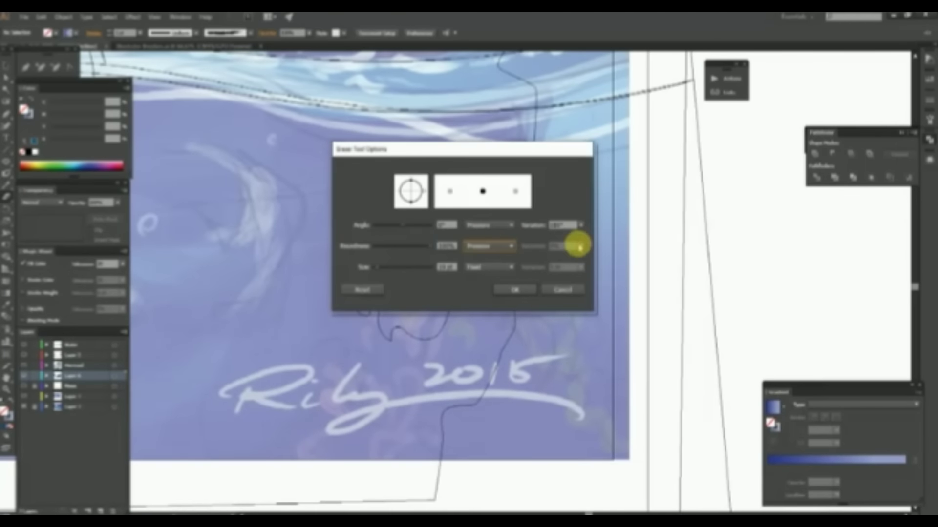
click(474, 303)
click(514, 289)
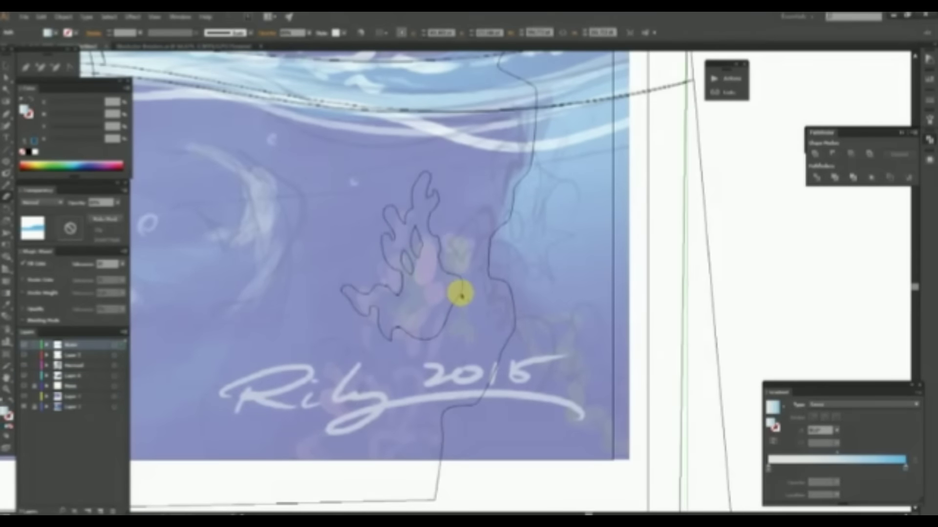
click(460, 294)
drag(423, 210, 391, 305)
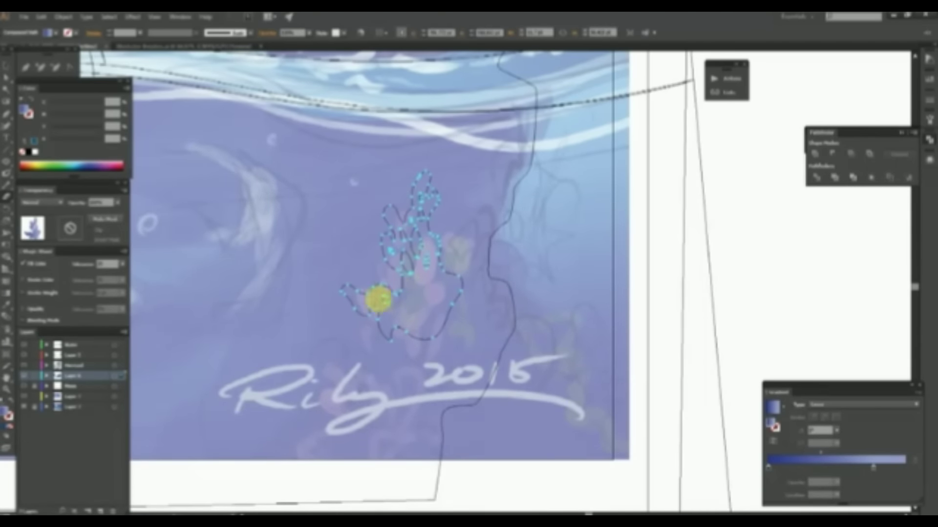
mouse_move(439, 325)
mouse_down()
mouse_move(345, 302)
mouse_move(366, 289)
mouse_up()
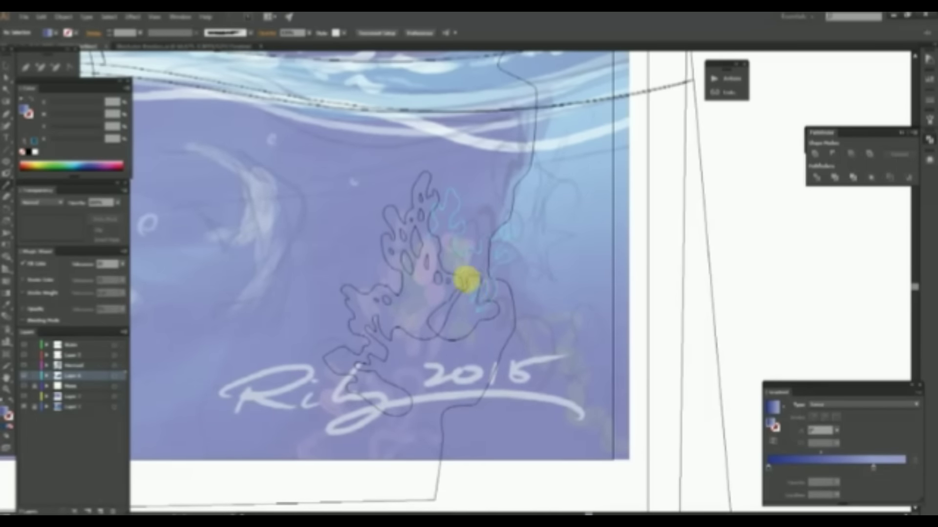
Select and inspect the light-blue squiggle shapes on the mermaid's hair.
click(445, 253)
scroll(661, 232, down, 5)
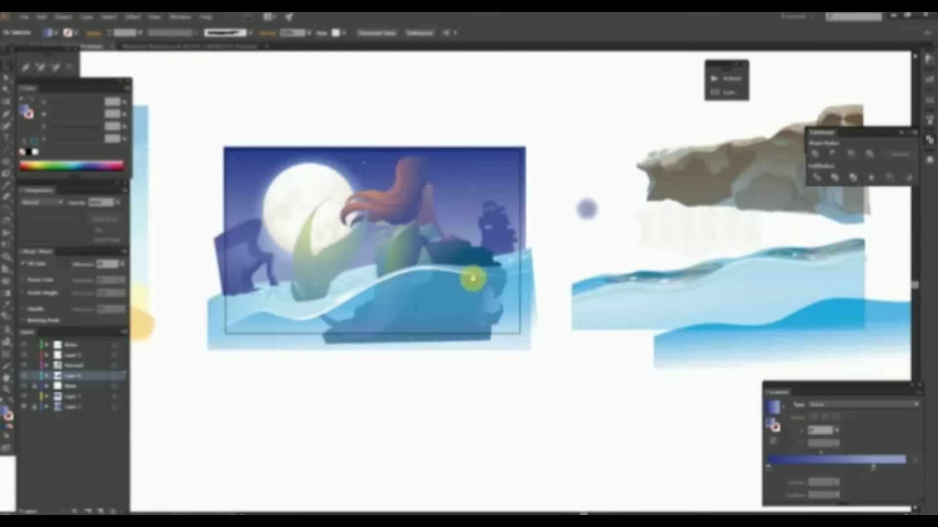
scroll(450, 278, up, 5)
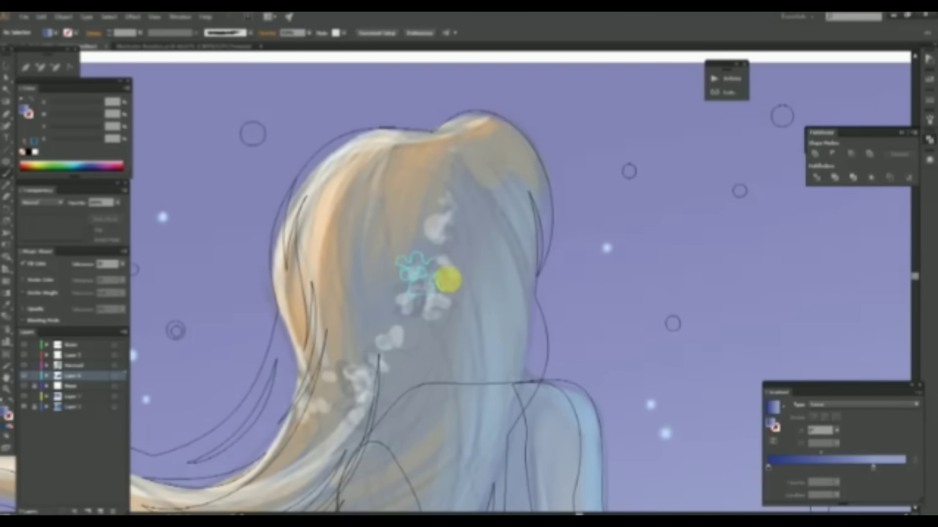
click(438, 256)
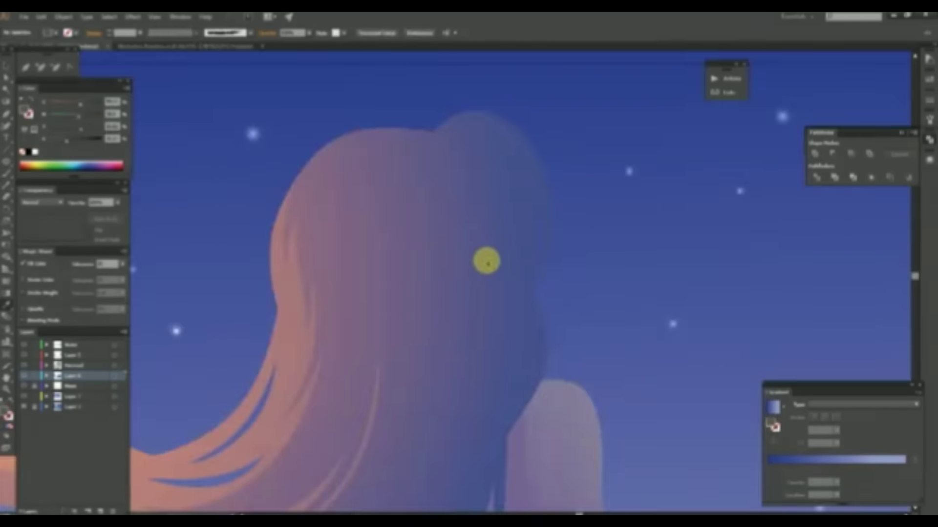
click(458, 240)
scroll(471, 262, down, 1)
scroll(471, 262, up, 5)
click(306, 221)
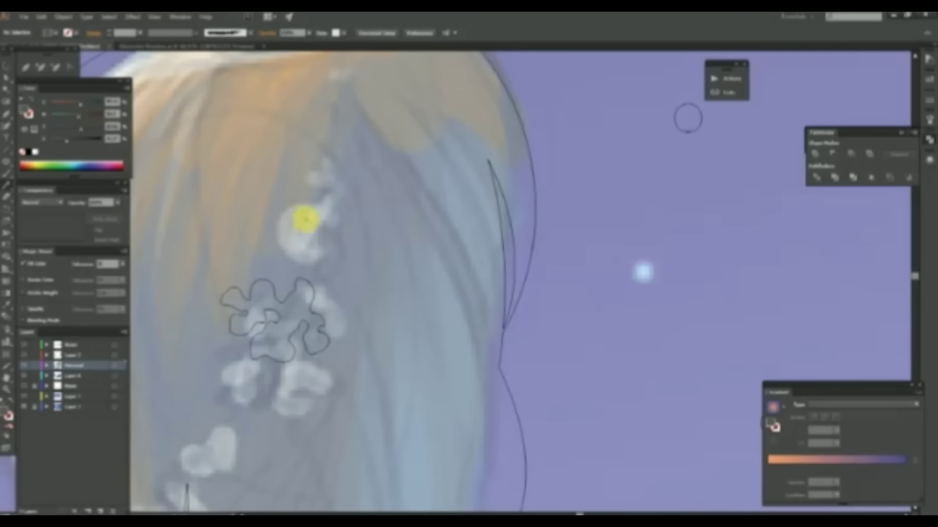
scroll(321, 250, down, 5)
scroll(542, 256, down, 3)
click(412, 266)
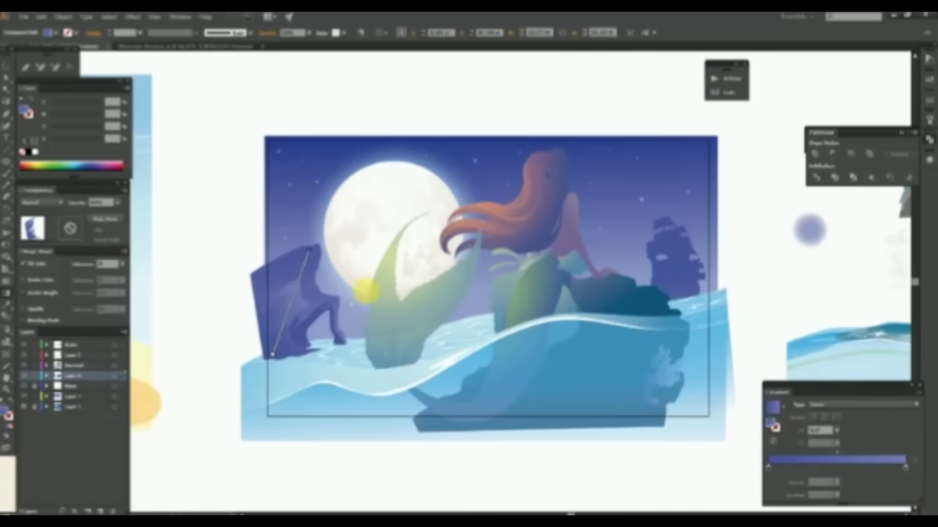
scroll(582, 360, up, 3)
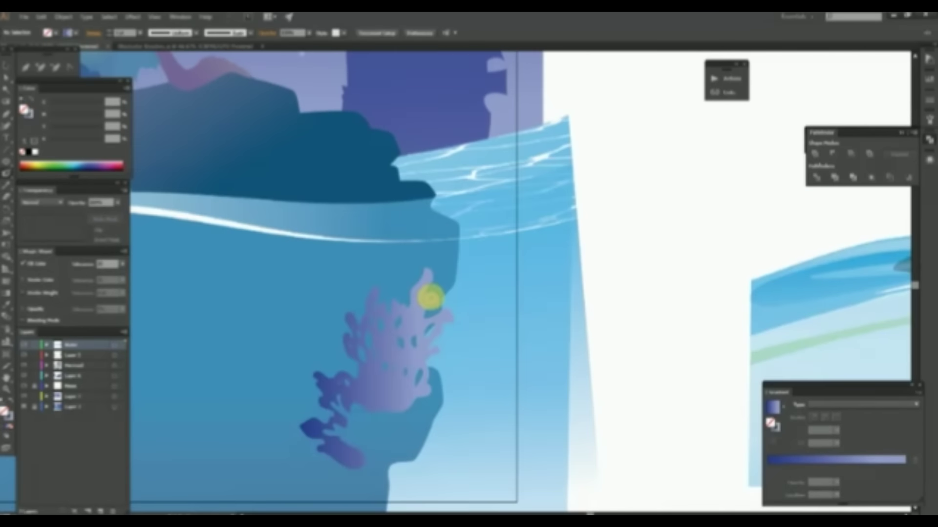
Paint a dark-blue coral branch beside the coral, reposition it, and draw a small oval nearby.
click(427, 300)
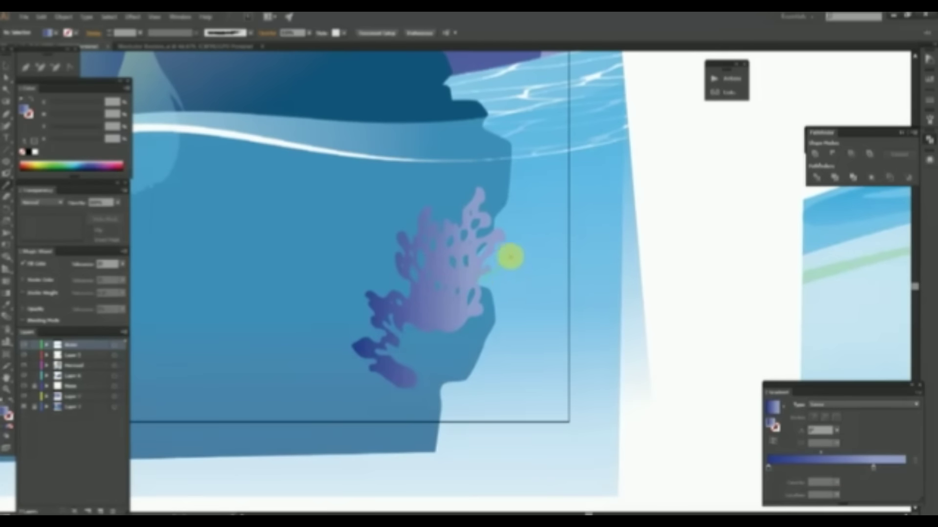
drag(475, 294, 476, 296)
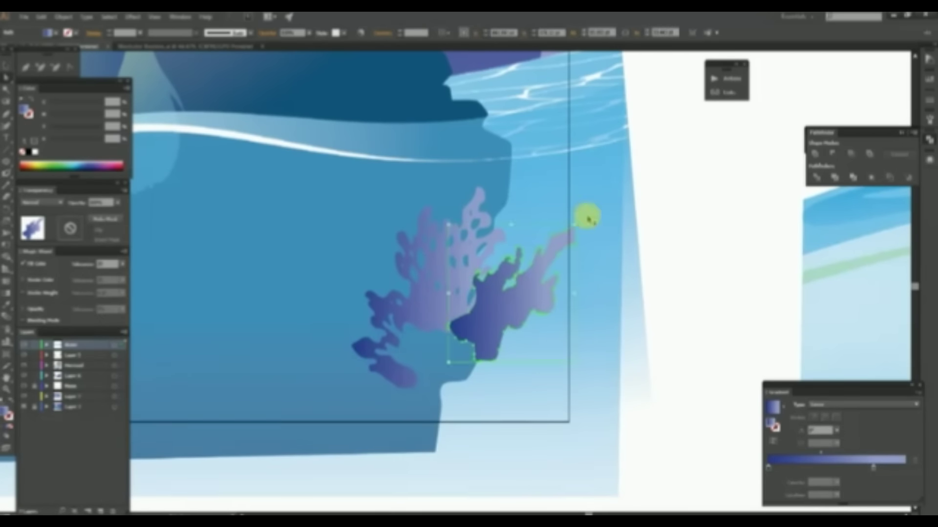
drag(533, 284, 539, 275)
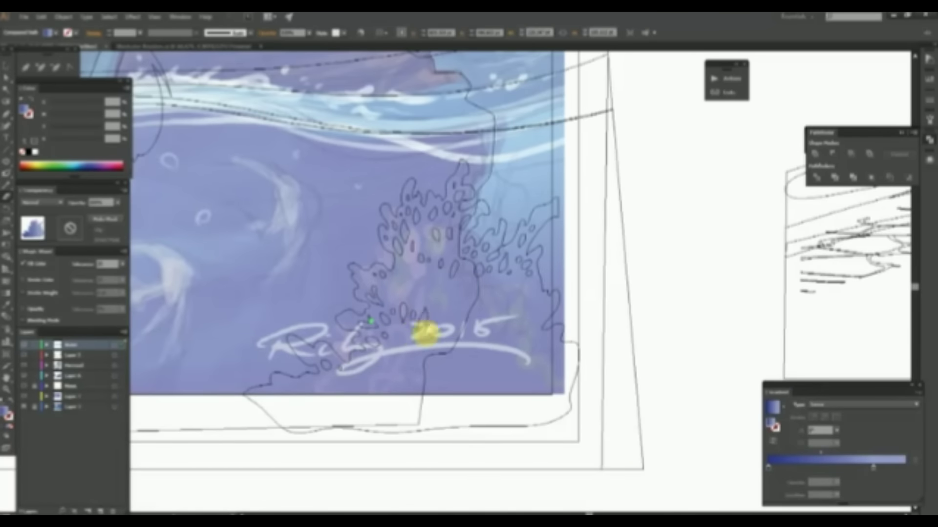
click(452, 289)
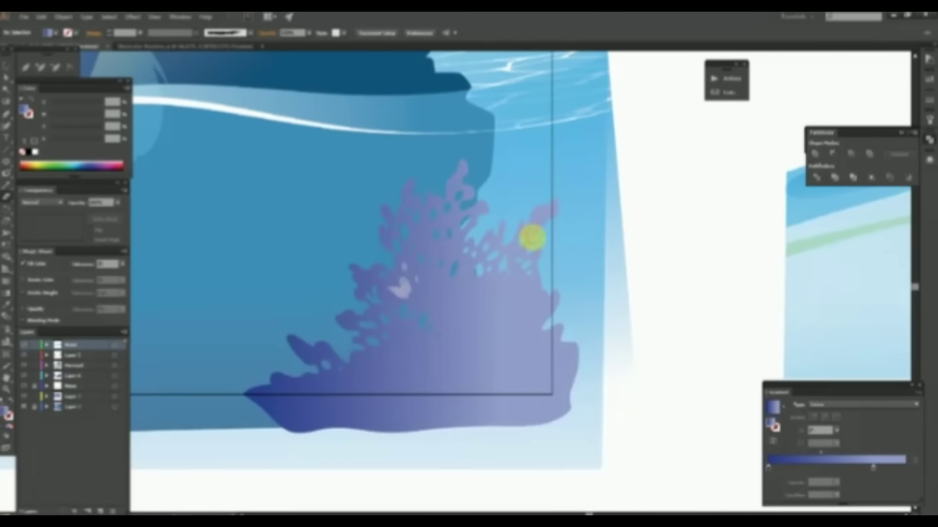
click(420, 283)
scroll(435, 295, down, 5)
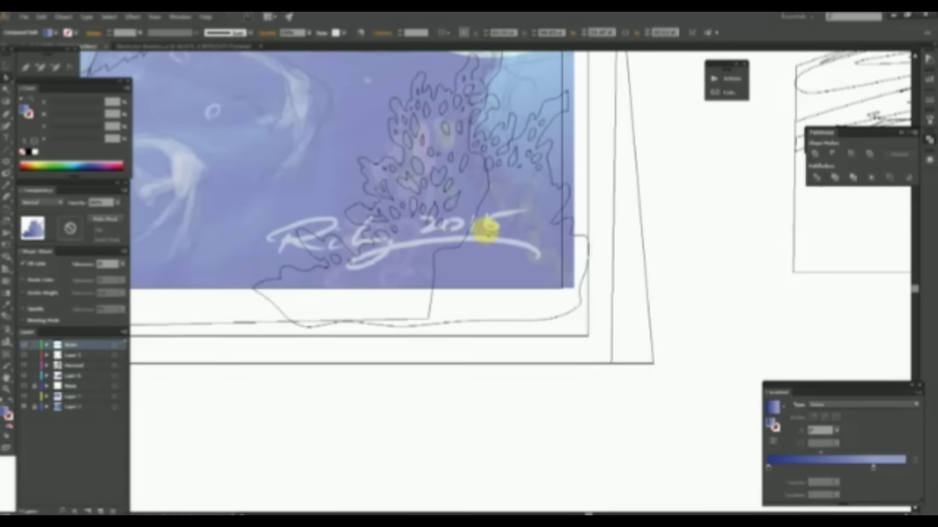
drag(515, 209, 536, 196)
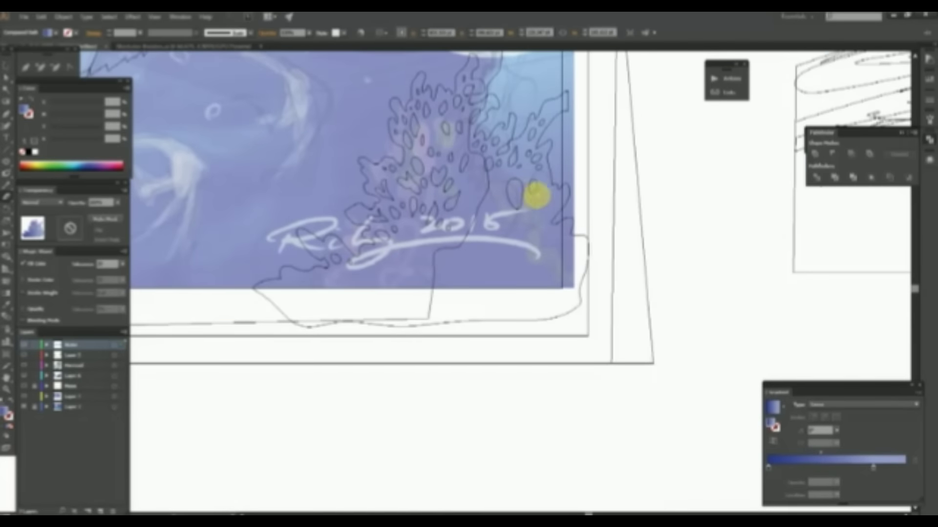
Zoom out to the whole artwork and compare the Preview with the outlines over the sketch.
key(ctrl+y)
key(ctrl+0)
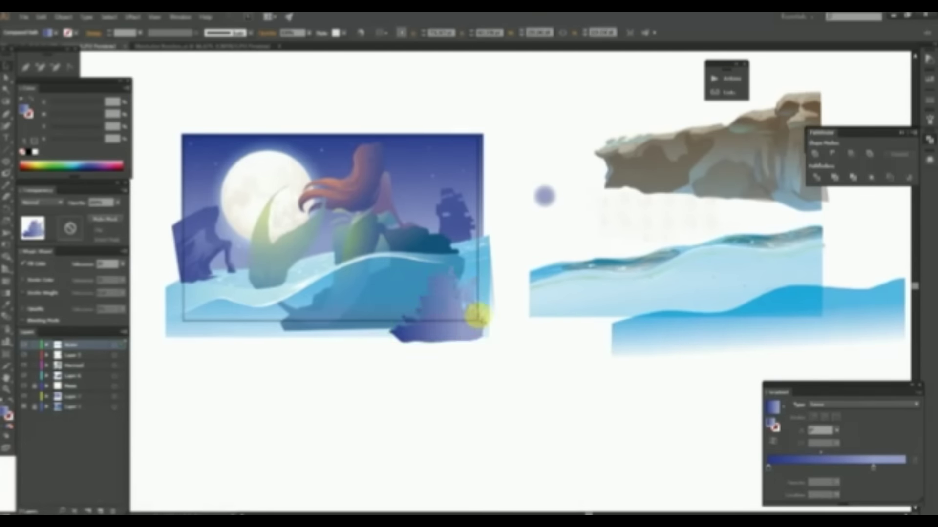
scroll(476, 315, up, 1)
scroll(576, 308, up, 2)
key(ctrl+y)
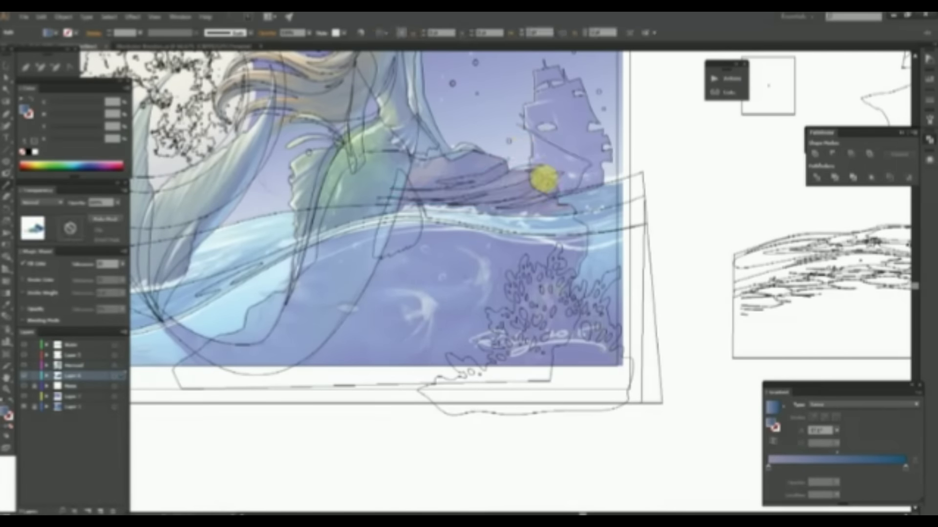
Check the gradient fills of the mermaid, the ship silhouette and the coral shape.
key(ctrl+y)
key(ctrl+0)
key(ctrl+y)
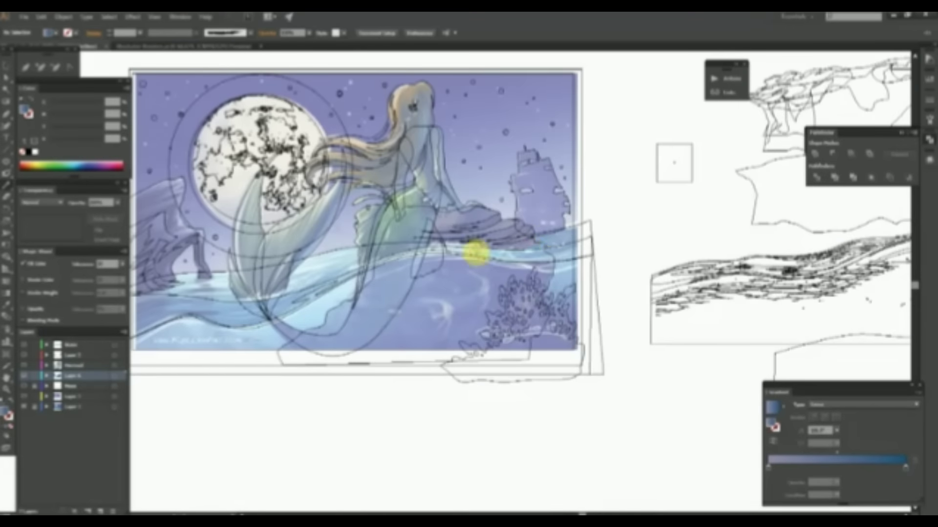
key(ctrl+y)
click(540, 245)
click(555, 210)
click(905, 467)
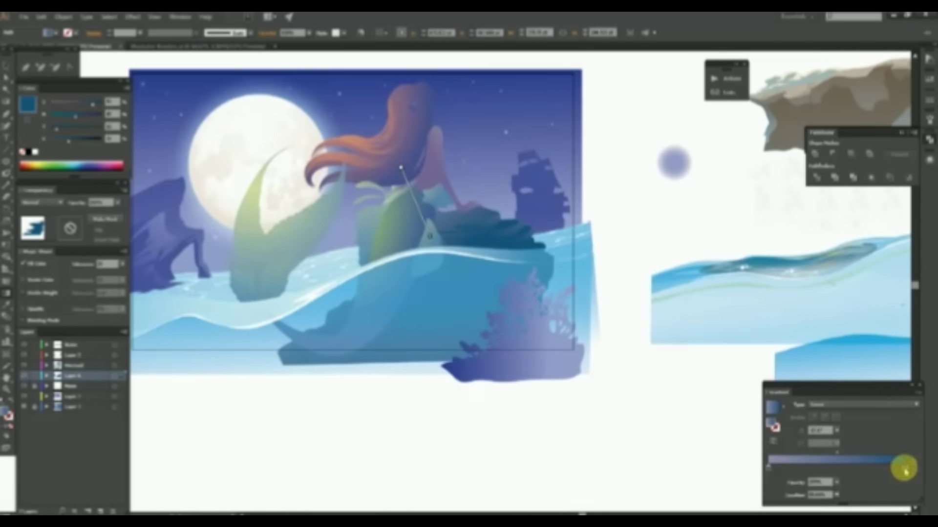
click(527, 312)
scroll(537, 286, left, 3)
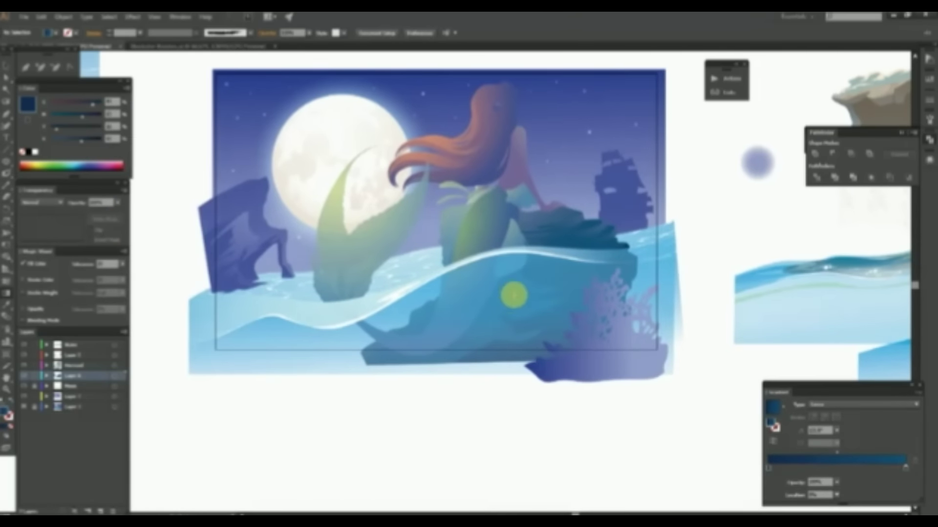
Select the submerged rock pieces in Outline view and unite them with Pathfinder.
key(ctrl+y)
click(535, 291)
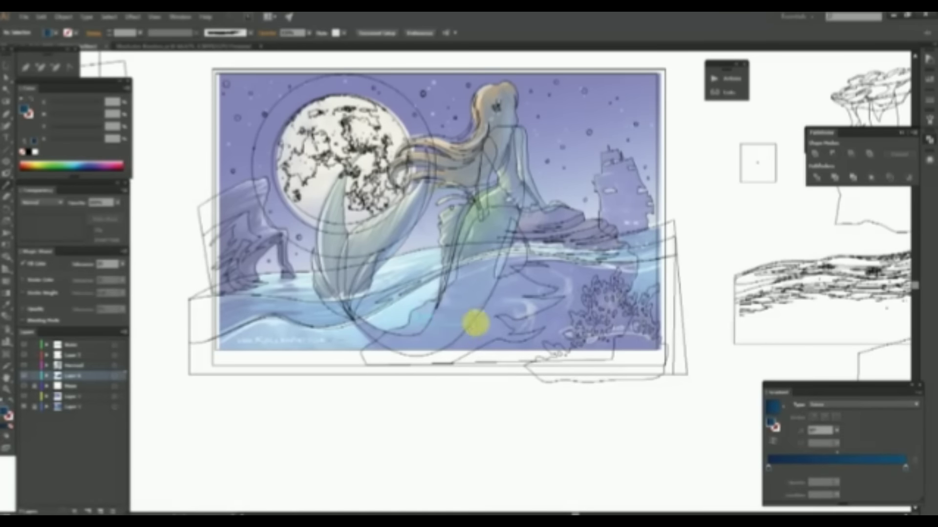
click(404, 327)
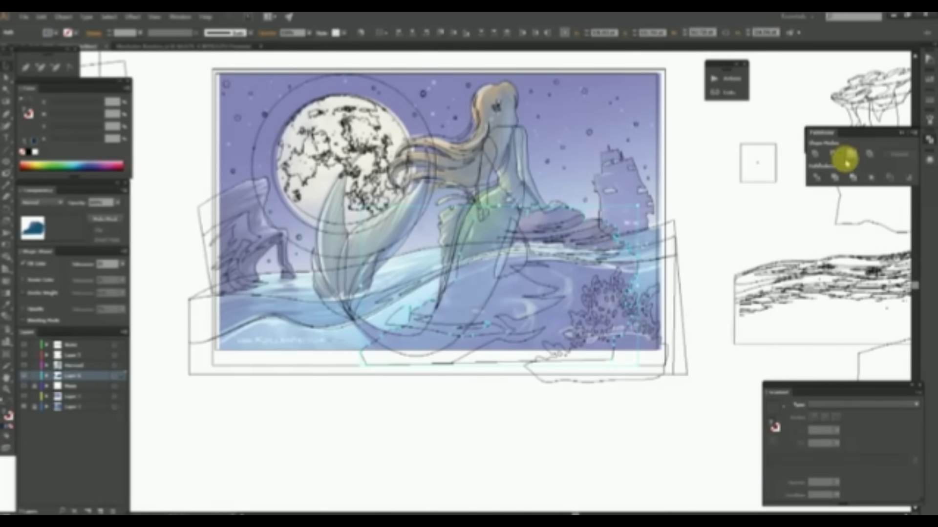
click(851, 154)
key(ctrl+y)
scroll(538, 333, up, 1)
key(ctrl+shift+a)
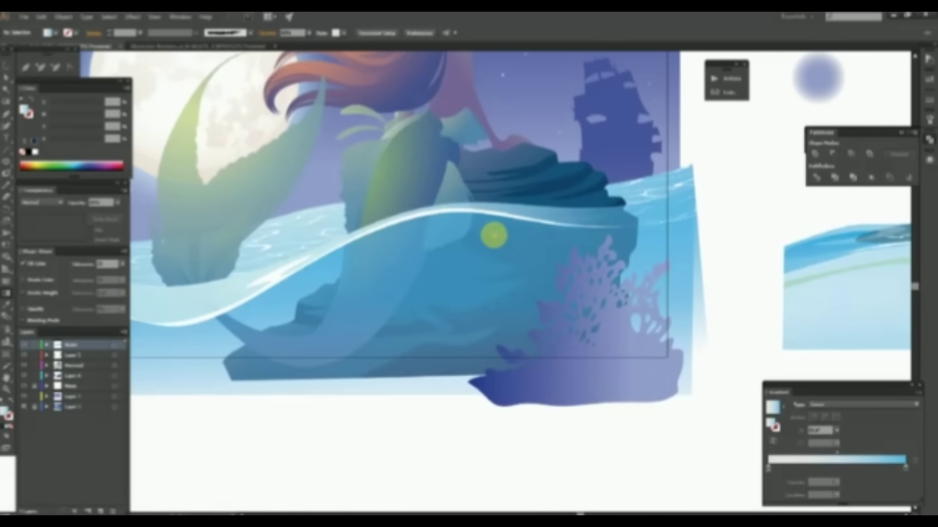
Inspect the thin waterline path and the united underwater rock shape on Layer 4.
click(452, 279)
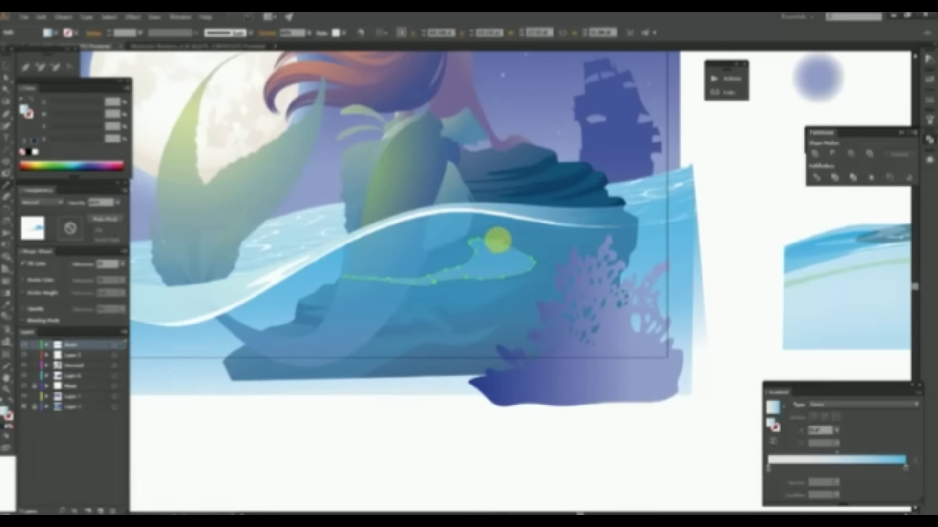
click(484, 202)
key(ctrl+shift+a)
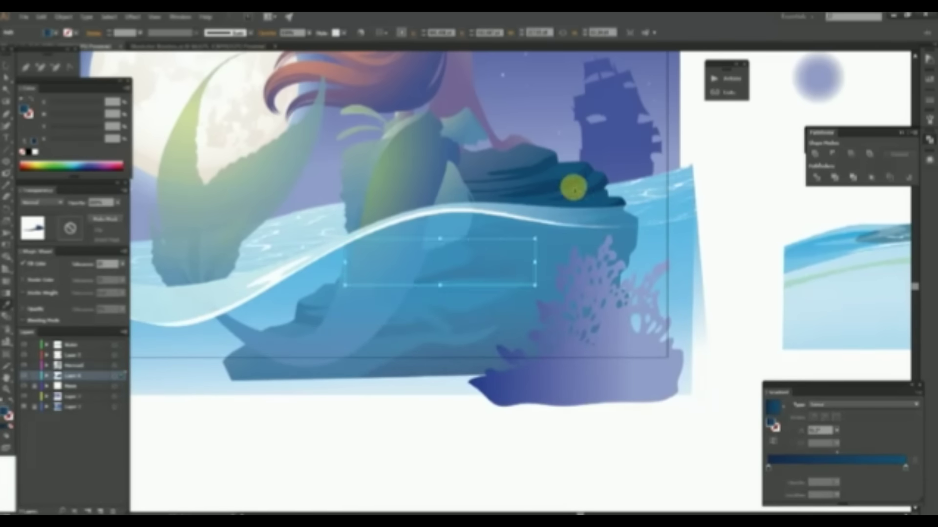
scroll(530, 273, down, 2)
scroll(518, 240, up, 2)
scroll(518, 240, down, 2)
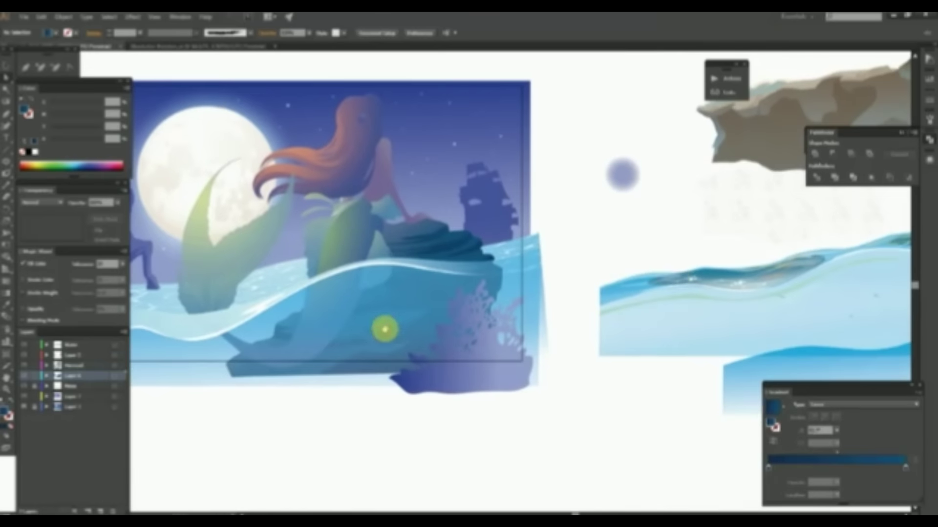
scroll(310, 325, up, 2)
Run the water shape's gradient vertically over the rock with the Gradient tool.
click(252, 285)
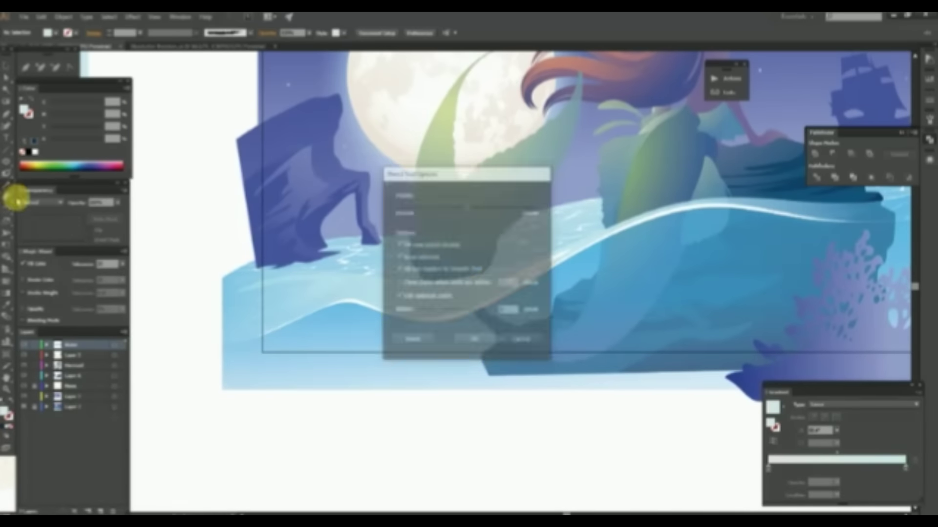
key(g)
drag(356, 295, 355, 333)
key(ctrl+shift+a)
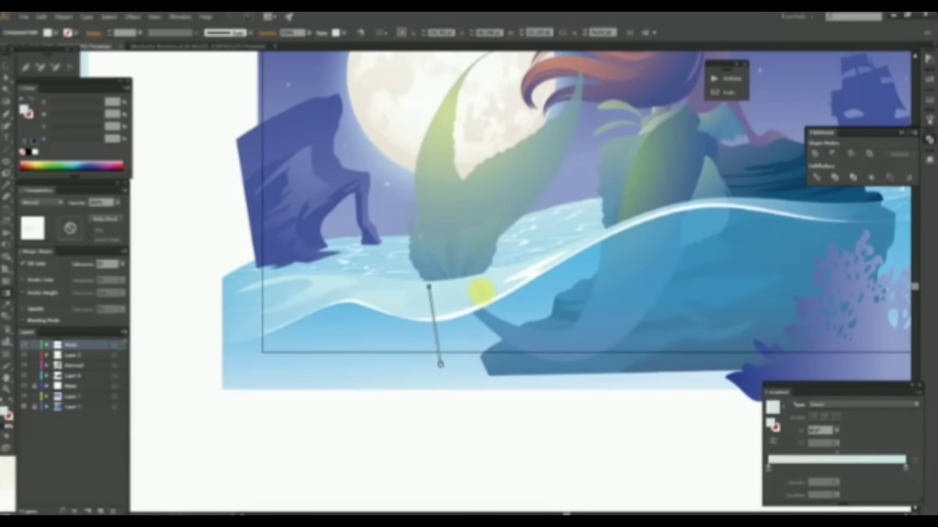
scroll(565, 283, up, 1)
scroll(565, 278, up, 2)
Combine the waterline shape into the rock edge with Pathfinder and check the result.
click(565, 275)
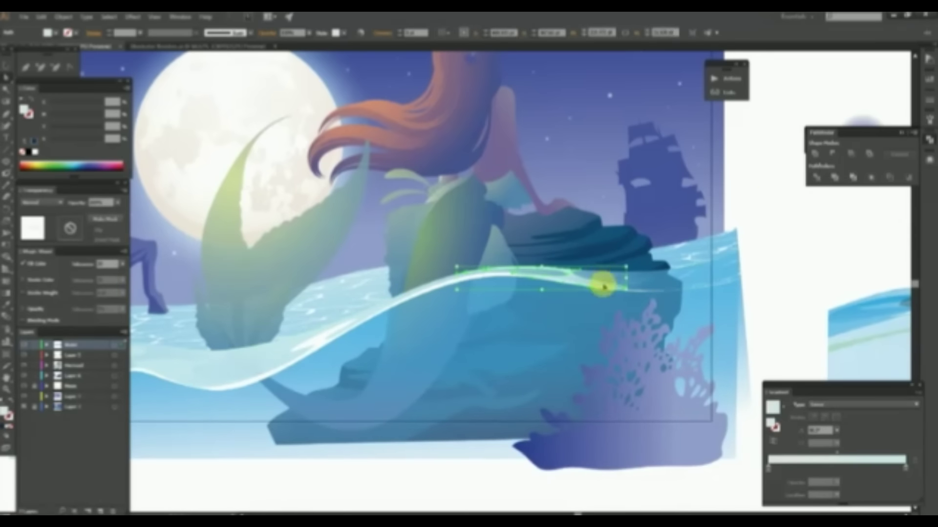
key(ctrl+shift+a)
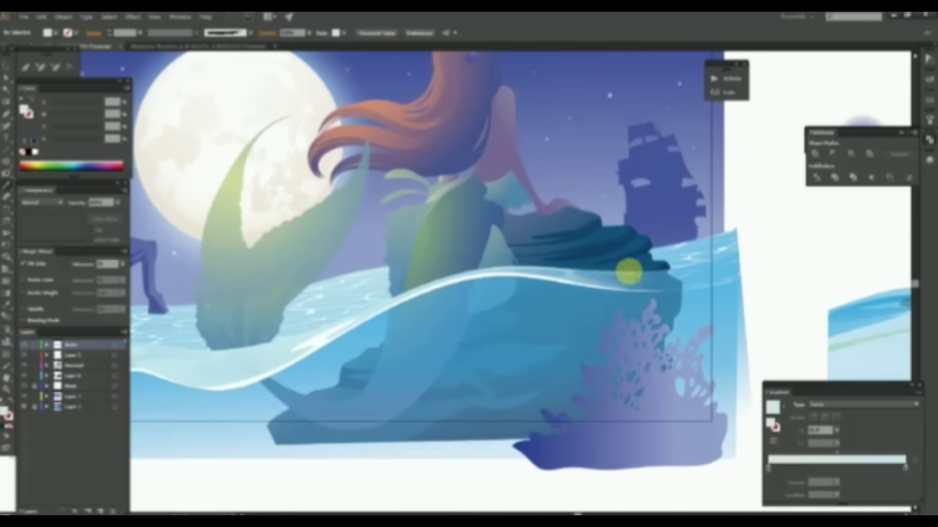
click(600, 305)
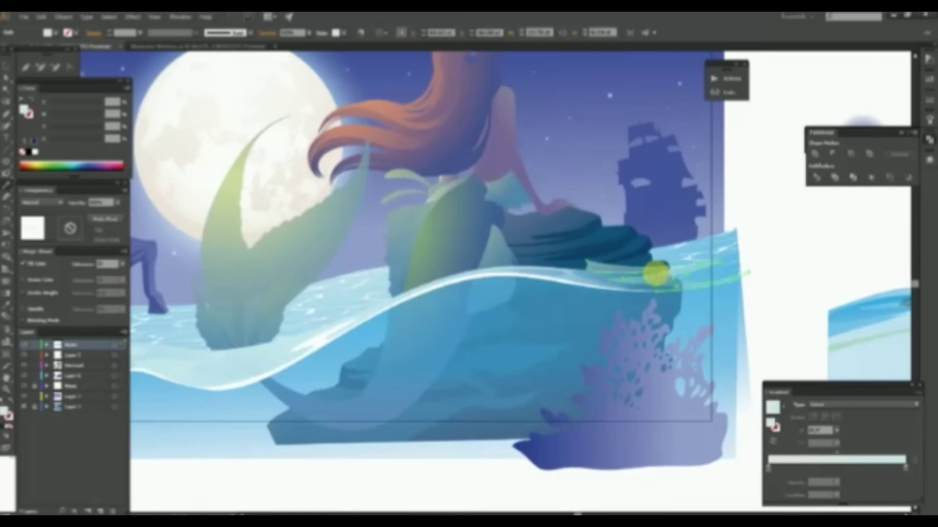
click(848, 174)
key(ctrl+shift+a)
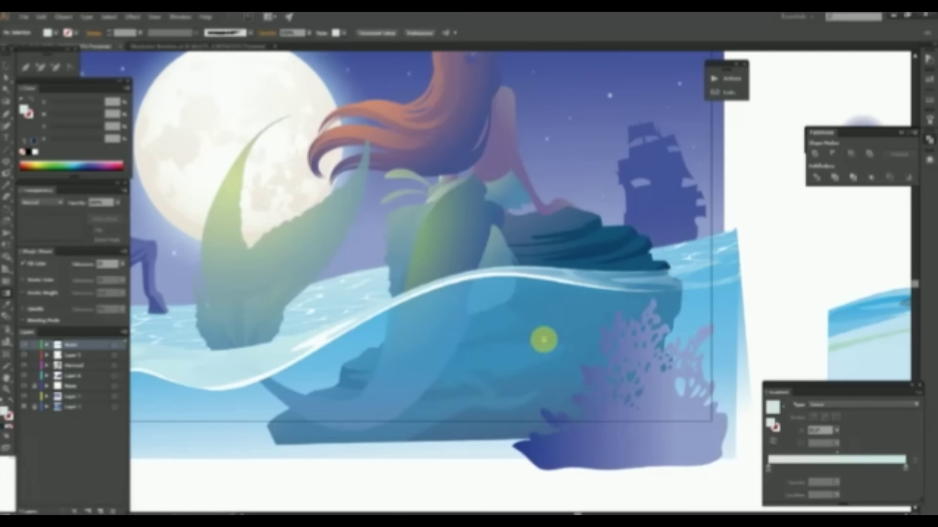
key(ctrl+minus)
key(ctrl+minus)
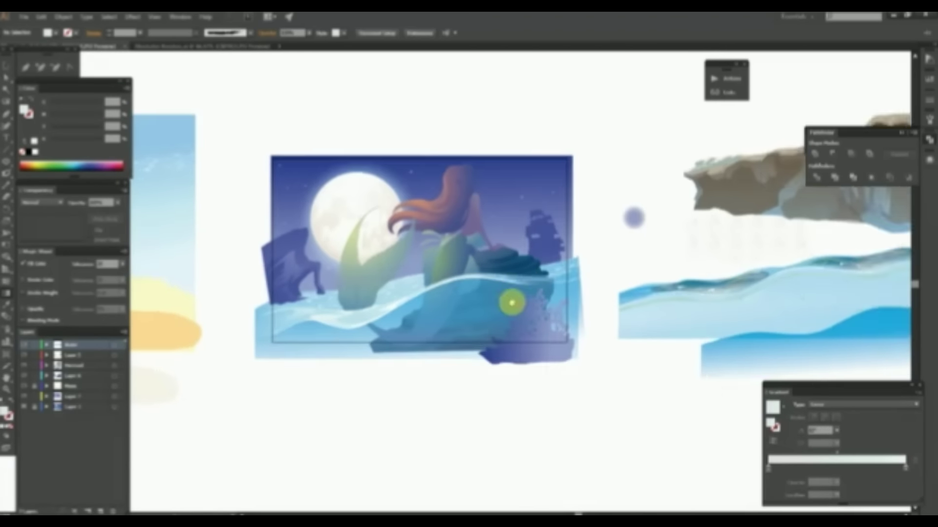
key(ctrl+plus)
key(ctrl+plus)
click(702, 239)
key(ctrl+minus)
key(ctrl+minus)
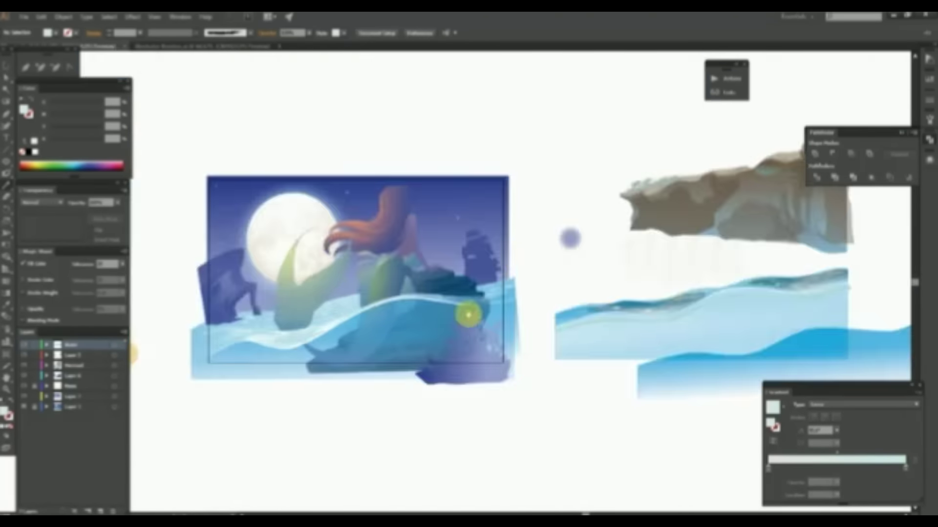
key(ctrl+plus)
key(ctrl+plus)
key(ctrl+shift+a)
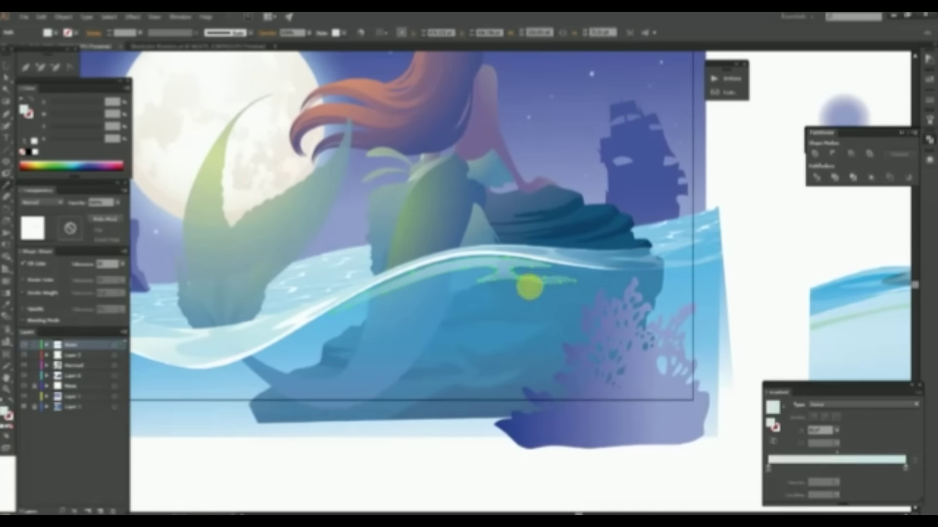
Paint a white foam streak along the wave crest and a white splash beside the rock.
scroll(581, 232, down, 3)
scroll(482, 284, up, 5)
click(482, 283)
scroll(471, 316, down, 2)
scroll(559, 305, up, 4)
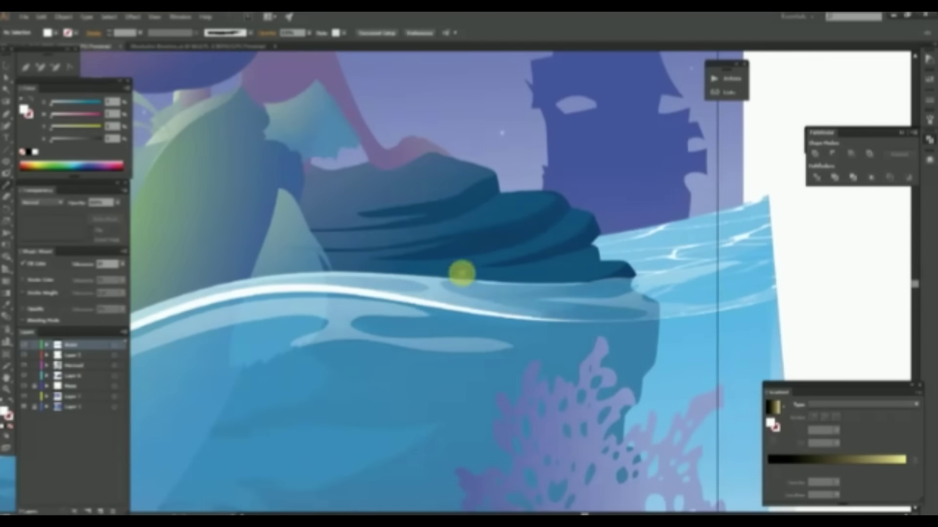
drag(528, 293, 458, 284)
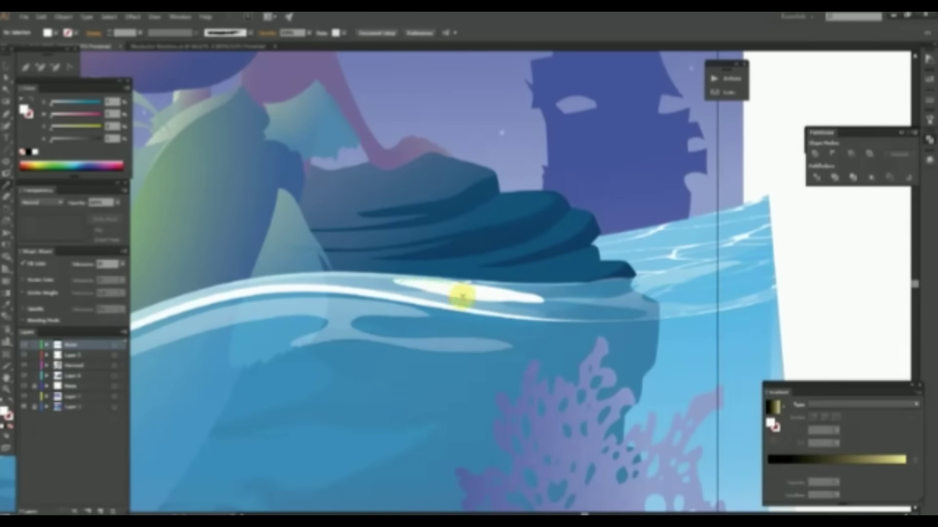
scroll(488, 296, down, 2)
scroll(482, 253, down, 2)
scroll(450, 285, up, 2)
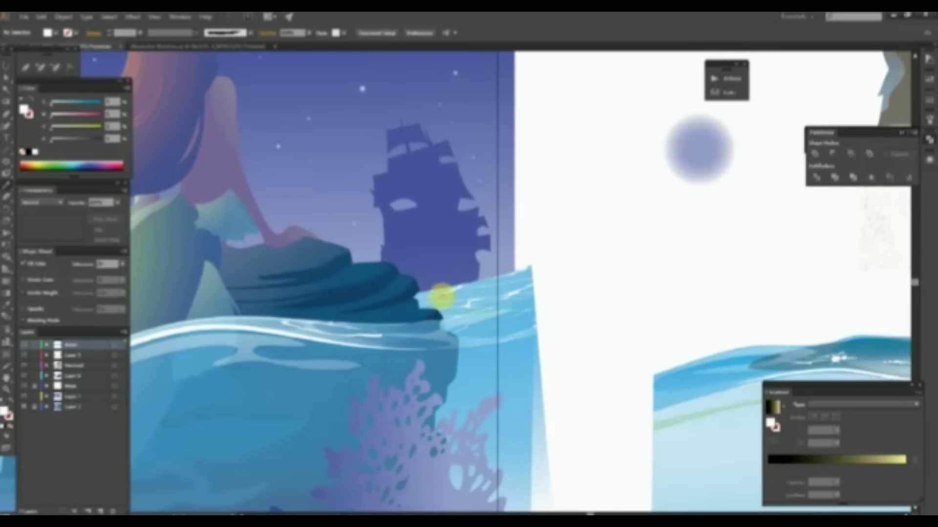
drag(429, 304, 463, 243)
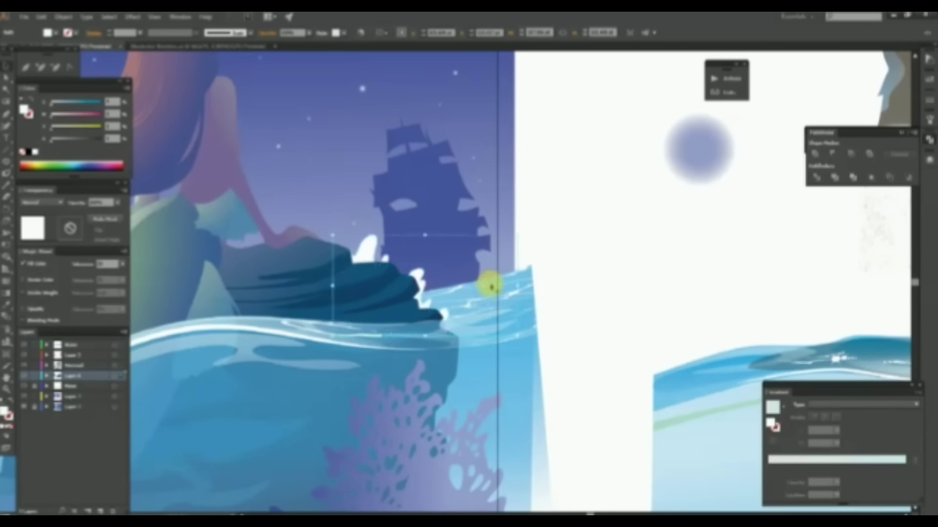
scroll(484, 274, down, 2)
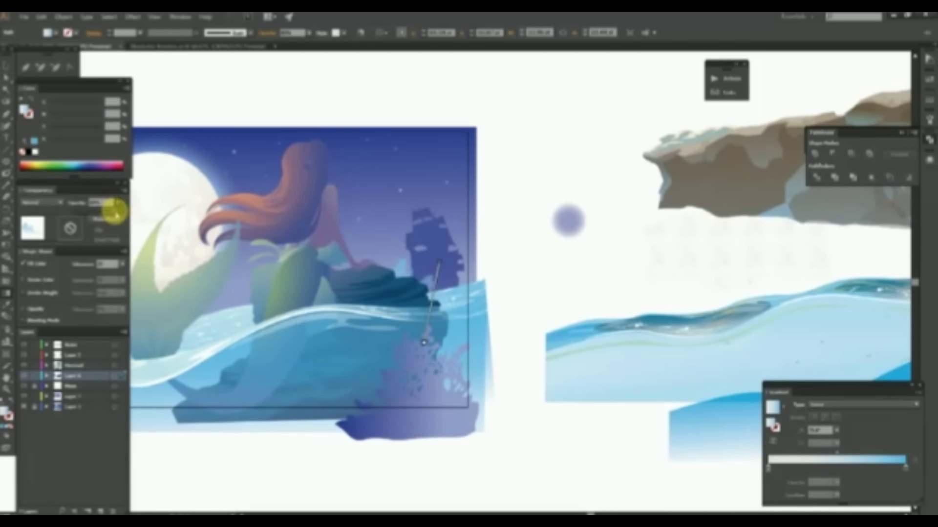
Paint a stroke along the mermaid's neck and switch to Layer 4.
scroll(494, 284, up, 2)
scroll(435, 259, up, 2)
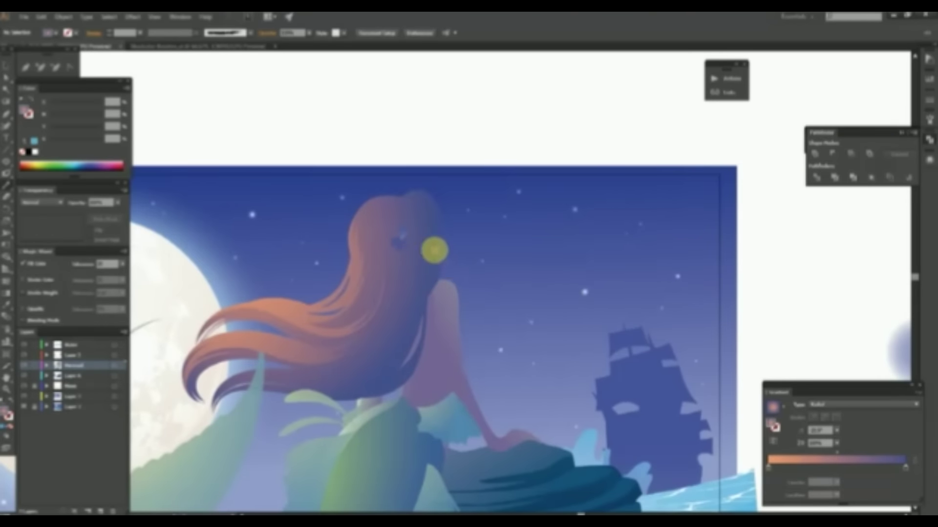
drag(427, 314, 427, 304)
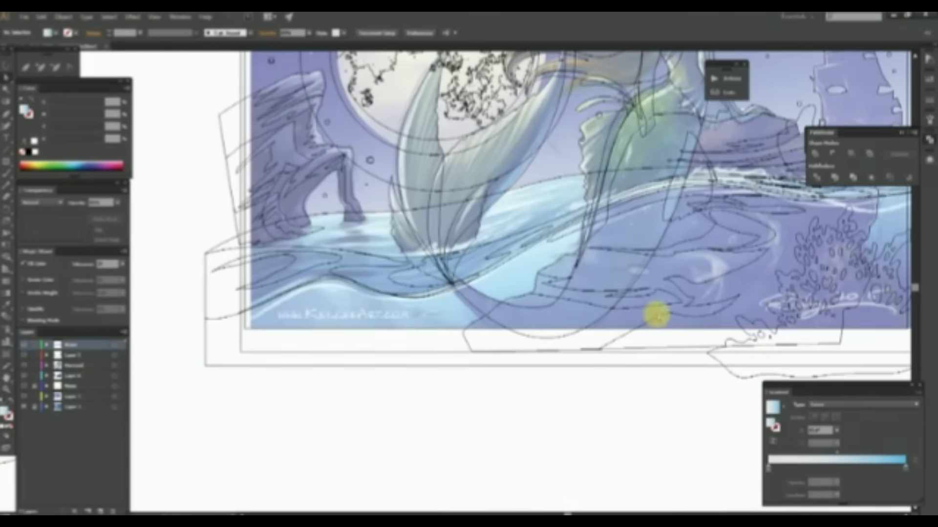
click(348, 275)
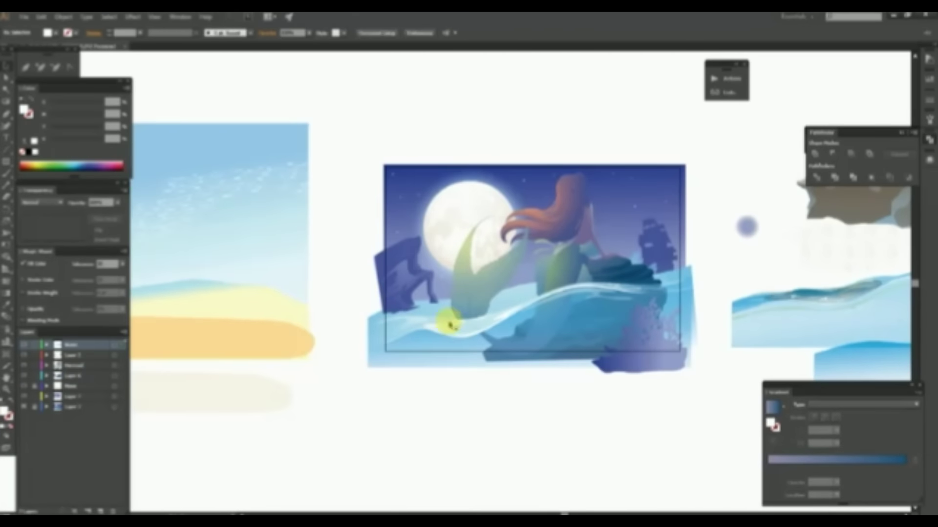
Confirm the pencil settings on the water and draw two dark ripple strokes beneath the left rock.
click(442, 317)
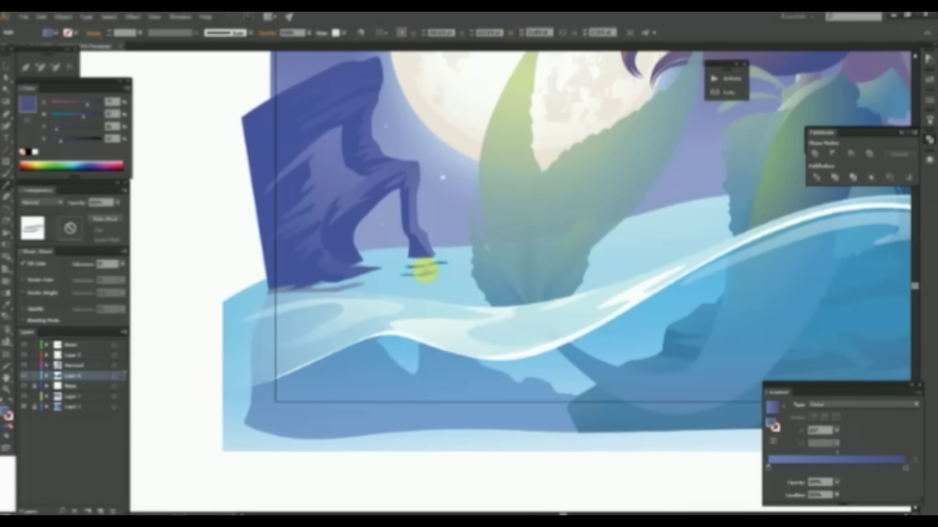
click(474, 340)
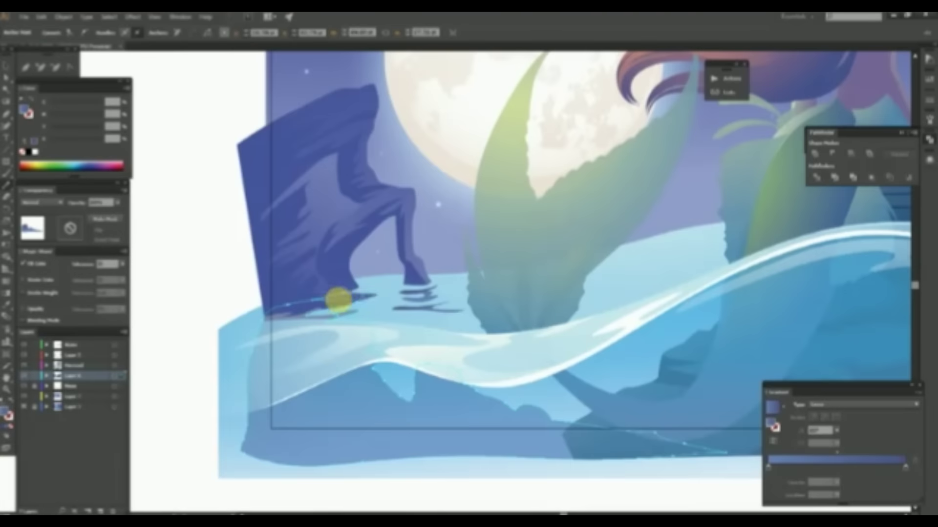
drag(334, 299, 315, 315)
drag(395, 300, 432, 298)
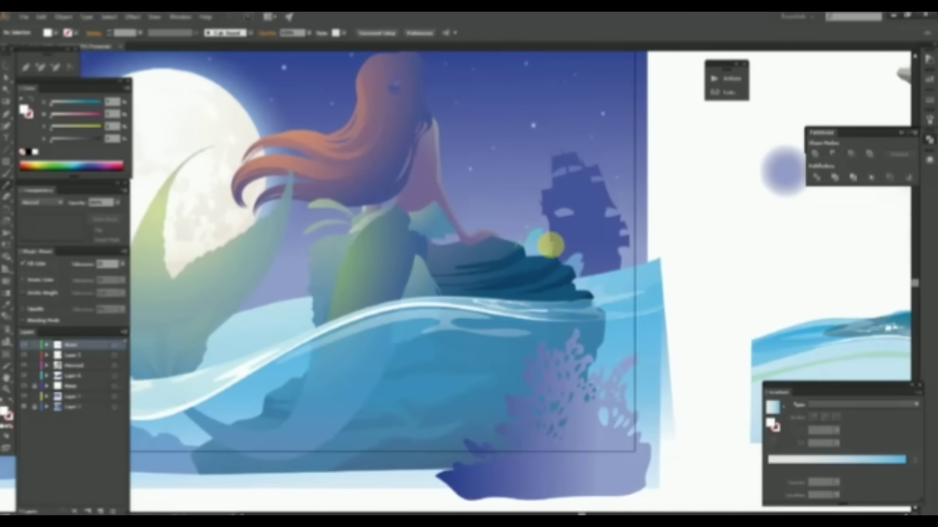
Draw a splash shape along the rock's right edge and select the white splash shapes and the hair.
drag(600, 289, 539, 232)
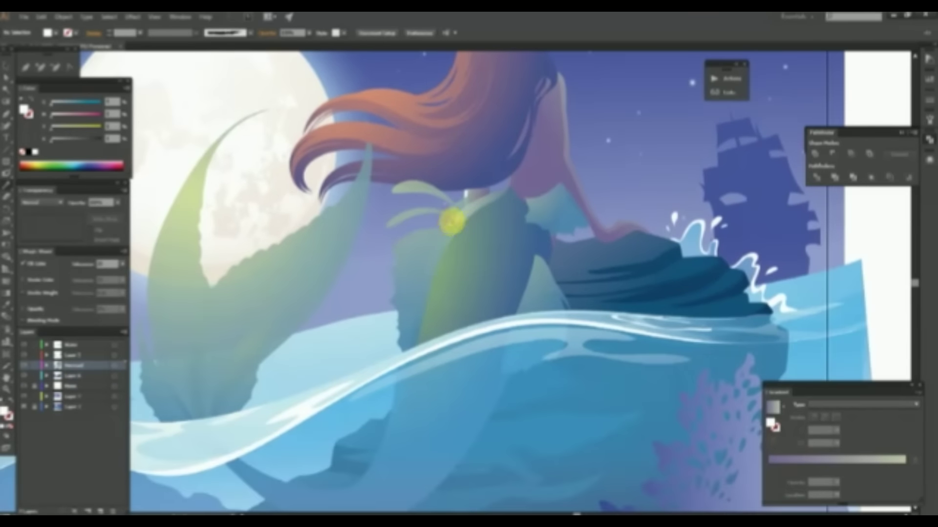
click(397, 308)
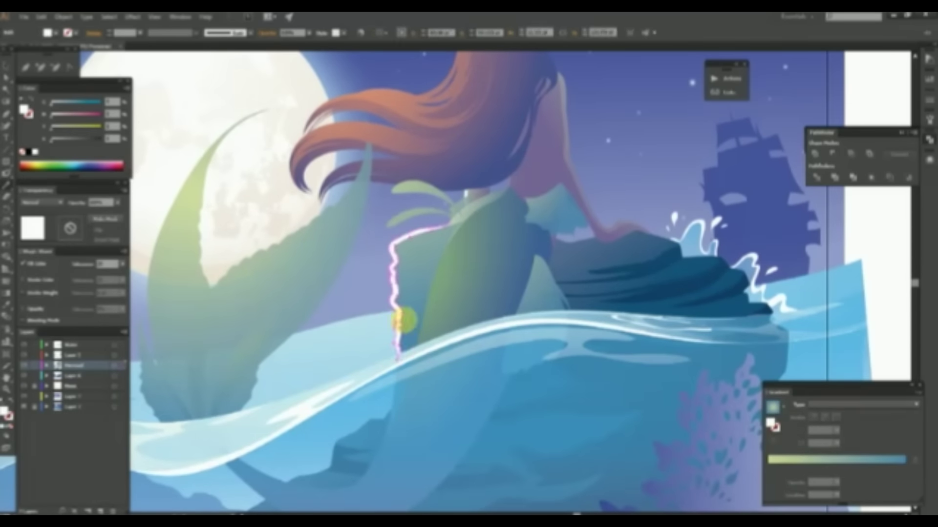
click(449, 285)
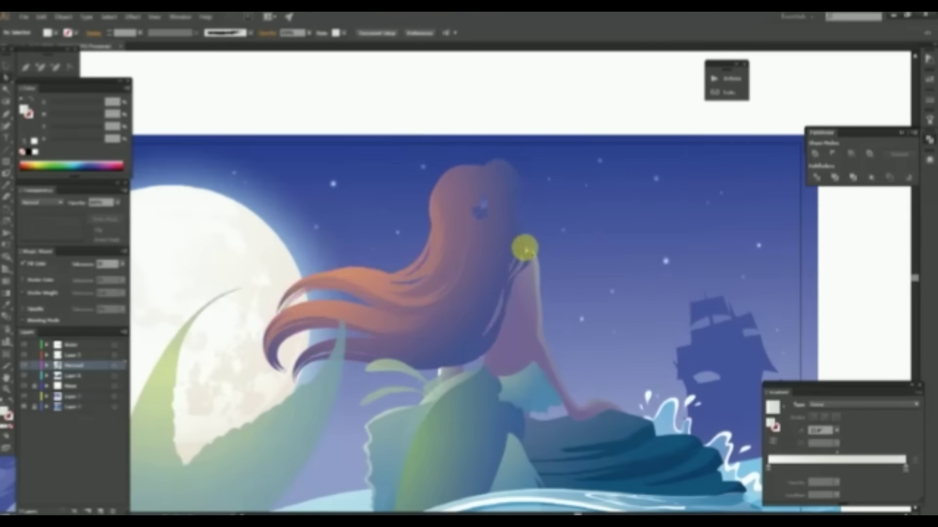
click(511, 303)
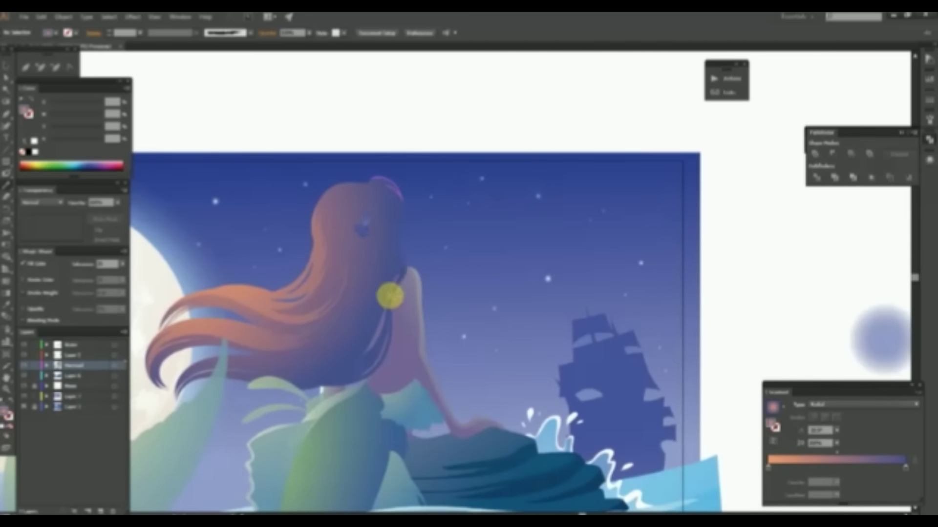
Change a colour in the hair's gradient, then reselect the body outline and hair to compare tints.
click(390, 295)
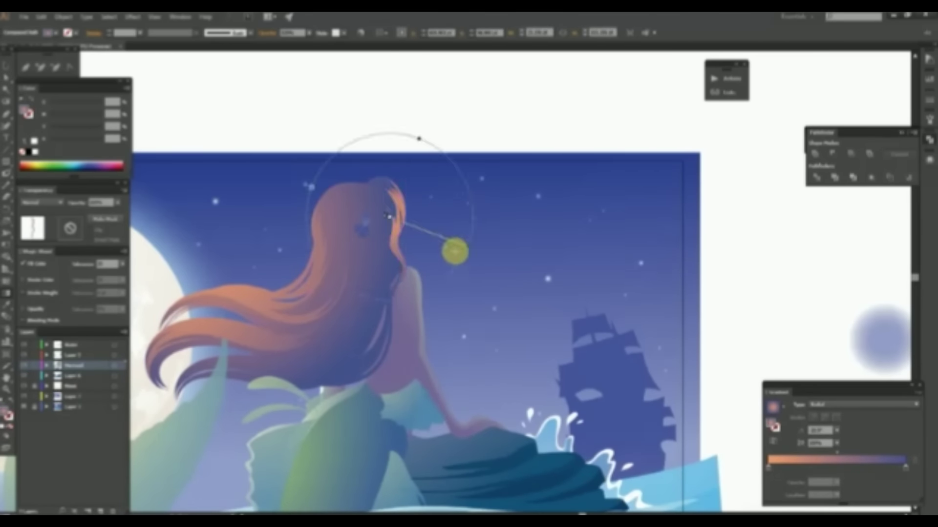
click(418, 303)
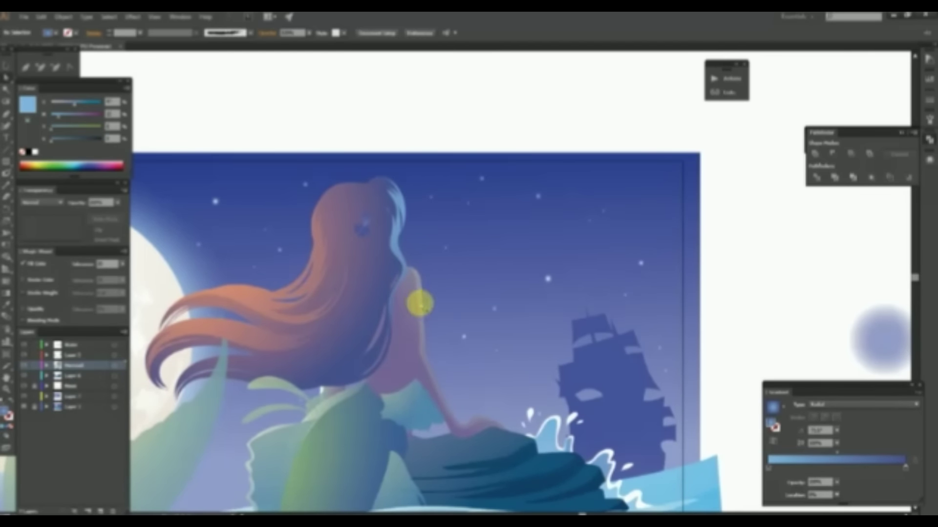
click(463, 325)
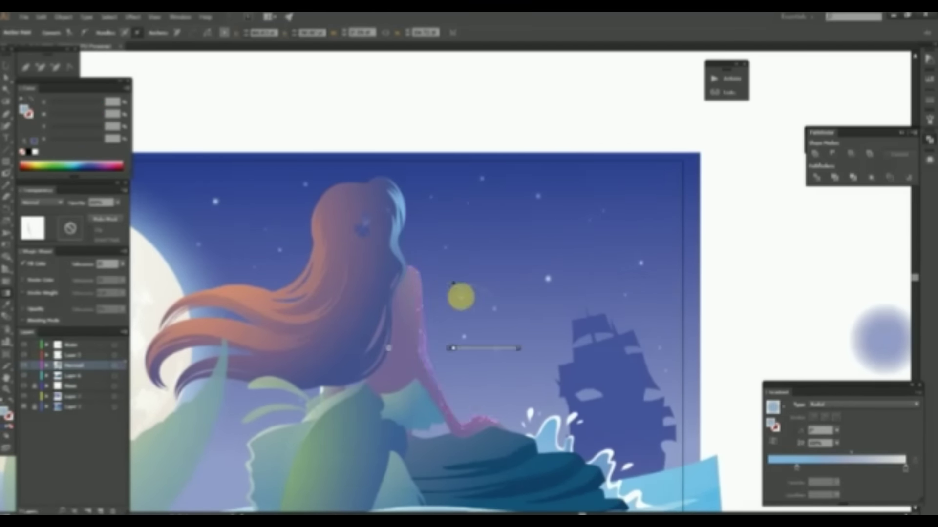
key(ctrl+0)
scroll(435, 261, up, 3)
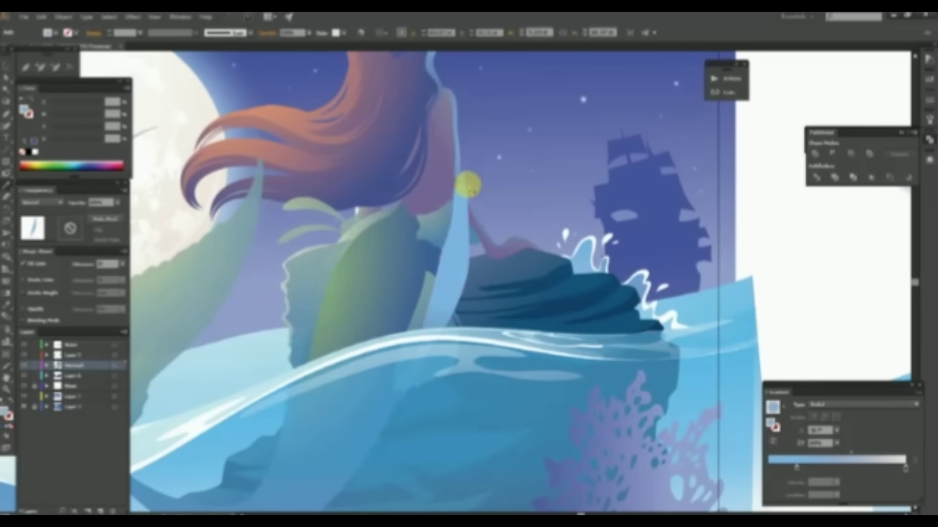
key(ctrl+0)
scroll(608, 132, up, 3)
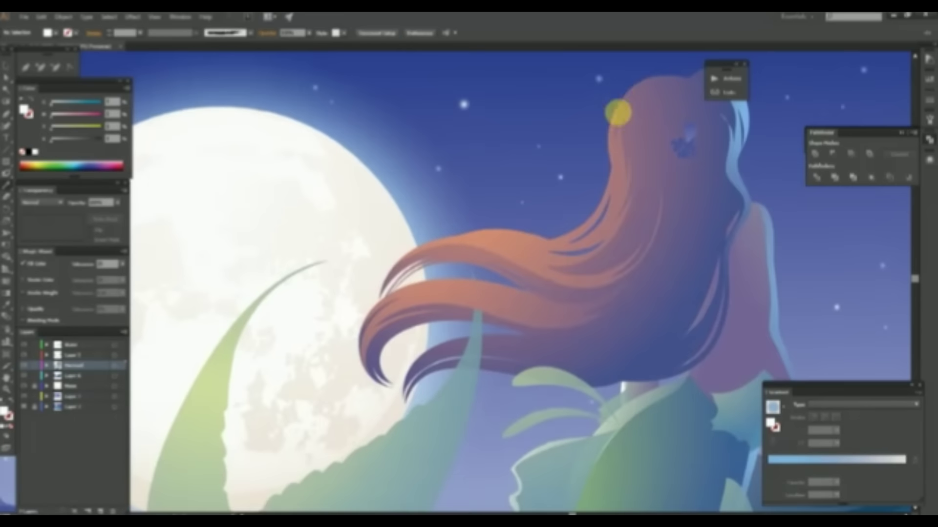
click(586, 223)
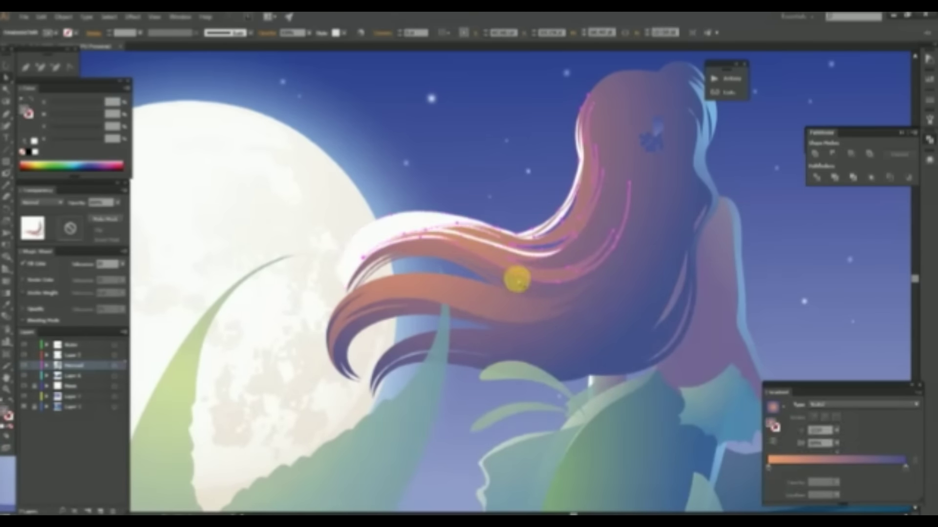
scroll(523, 293, down, 5)
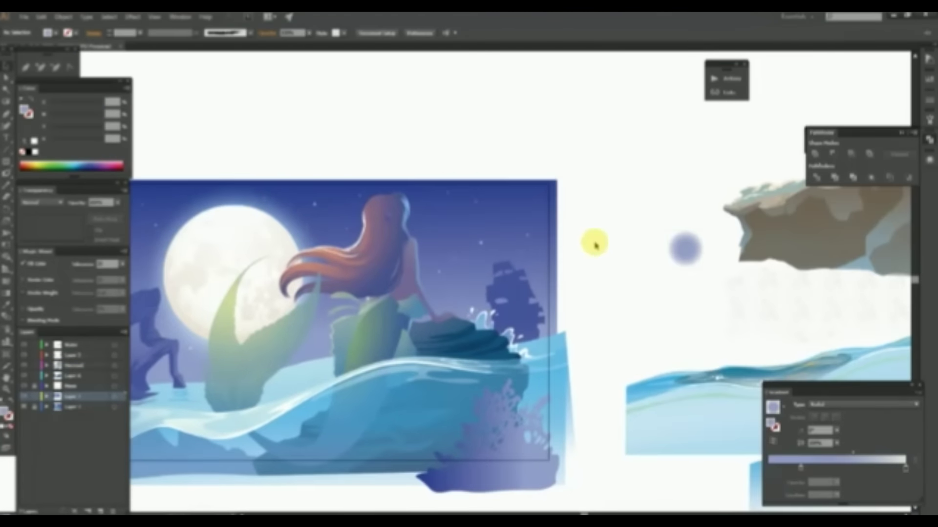
Place the purple gradient cloud behind the ship and send the covering white rectangle to the back.
drag(288, 398, 556, 308)
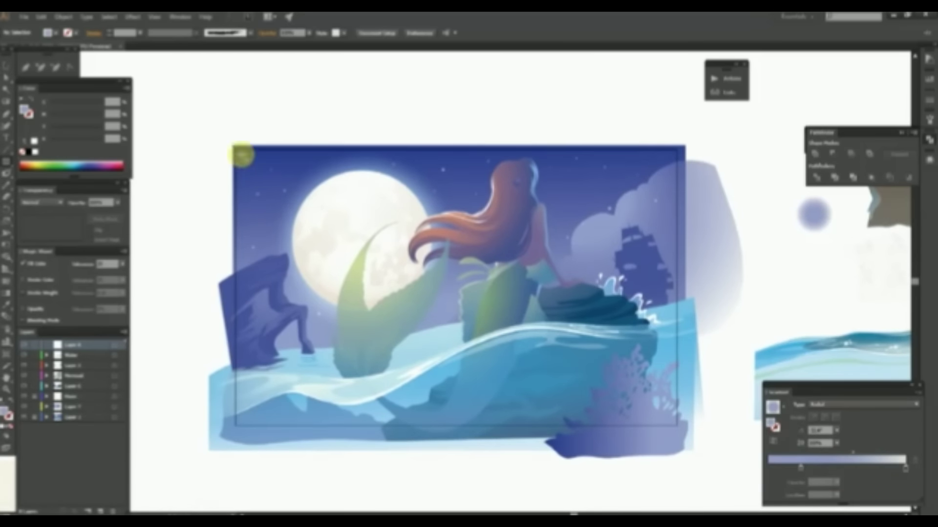
key(Return)
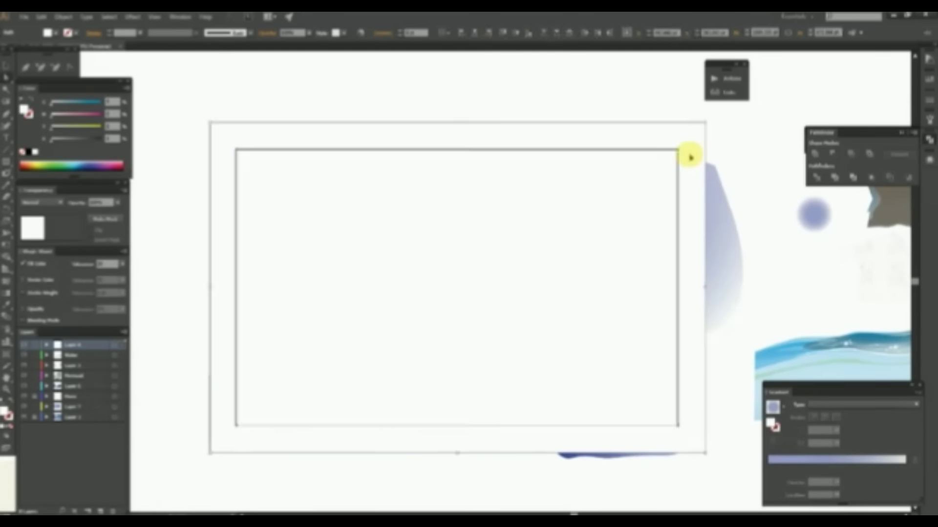
key(ctrl+shift+bracketleft)
click(595, 166)
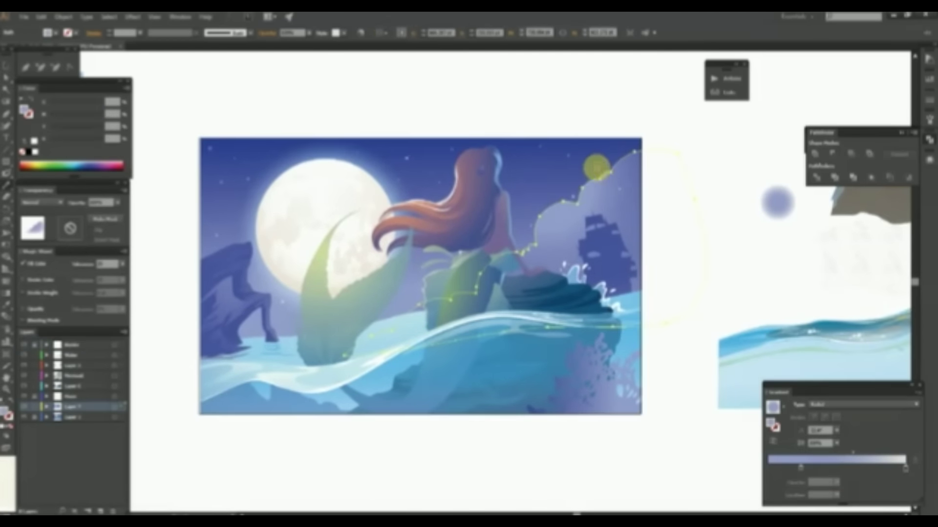
click(671, 153)
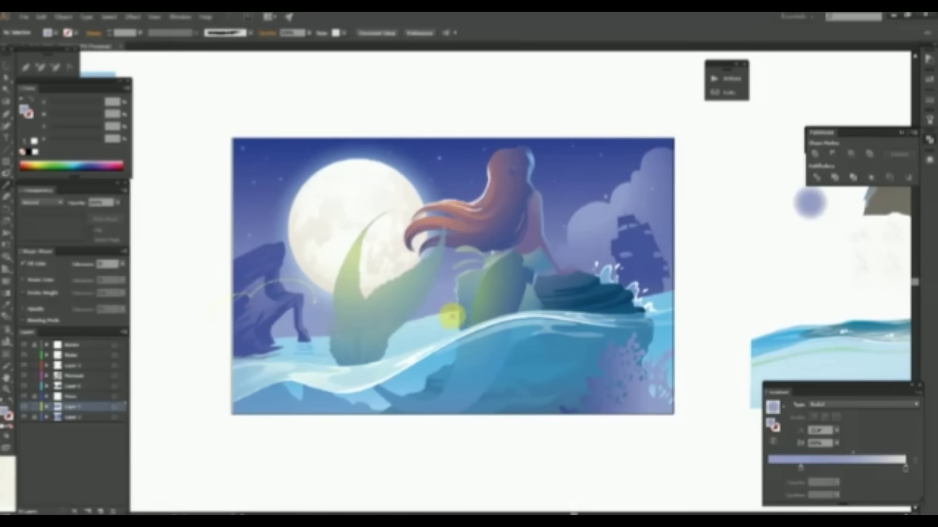
Apply a Transparency blending mode to the left rock artwork group.
click(207, 342)
click(510, 314)
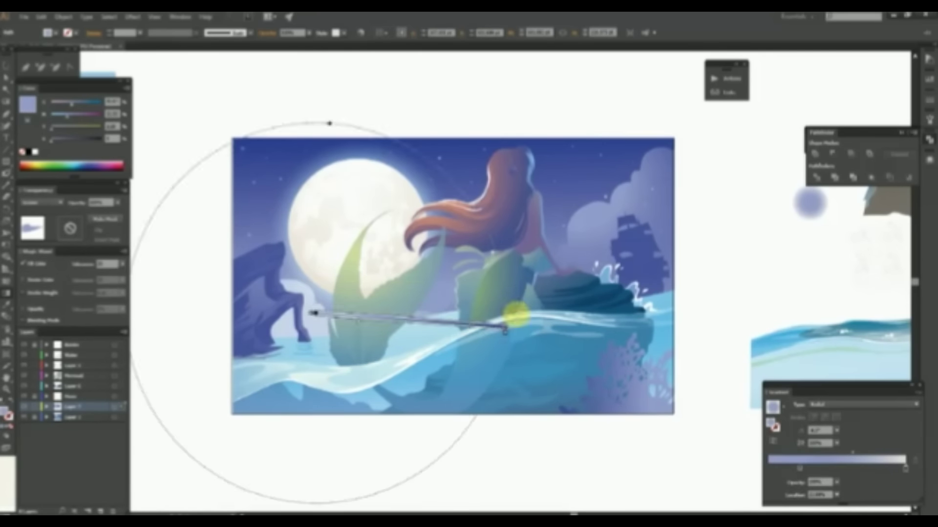
click(41, 202)
click(48, 272)
click(516, 150)
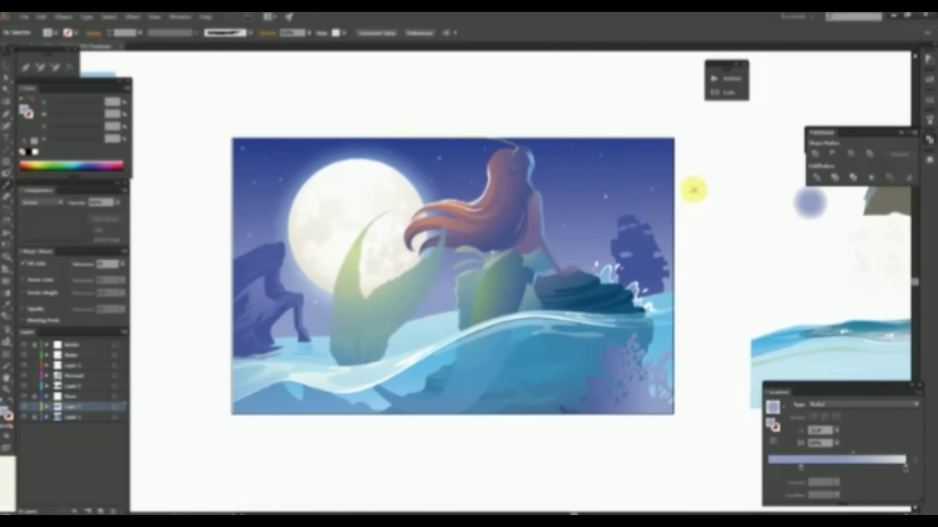
Reposition and widen the sea shape's radial gradient, then view the artwork in Outline mode.
click(657, 216)
key(ctrl+minus)
drag(595, 230, 561, 223)
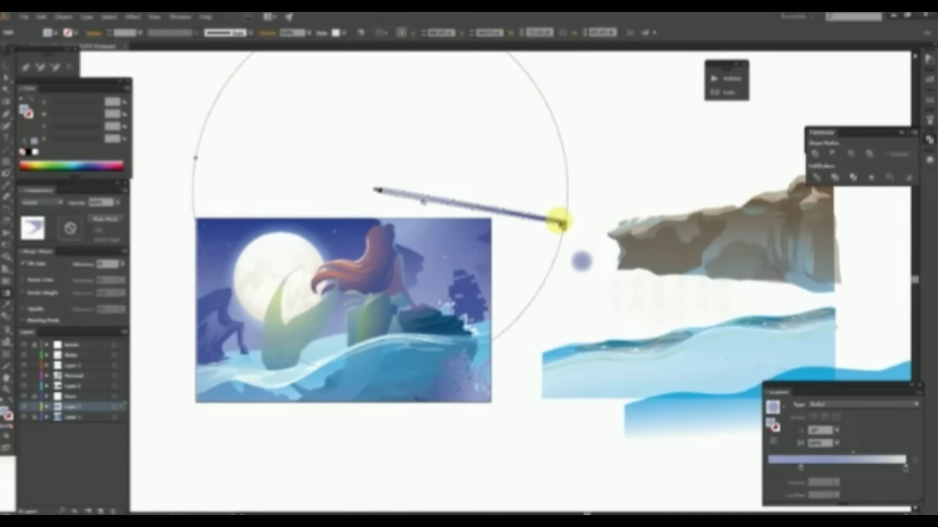
key(ctrl+shift+a)
key(ctrl+plus)
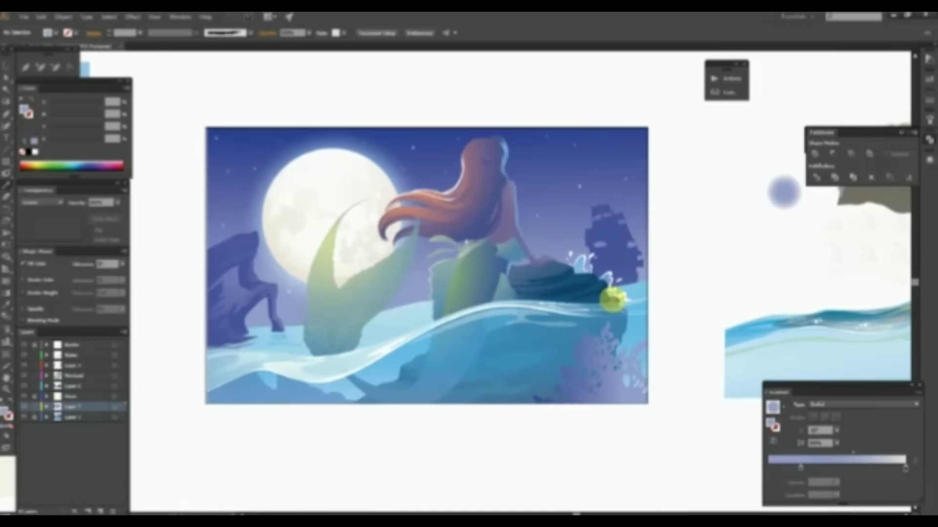
scroll(505, 232, up, 2)
scroll(488, 329, up, 2)
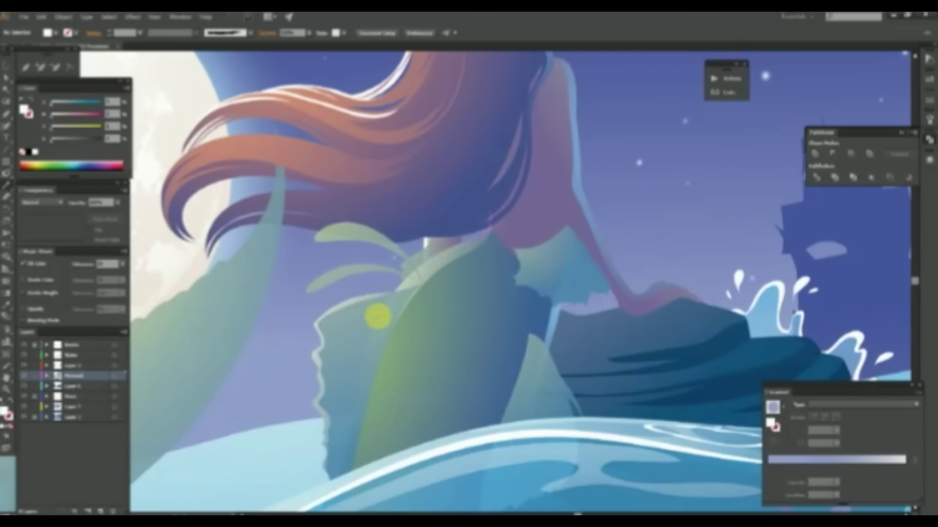
scroll(491, 287, down, 3)
key(ctrl+y)
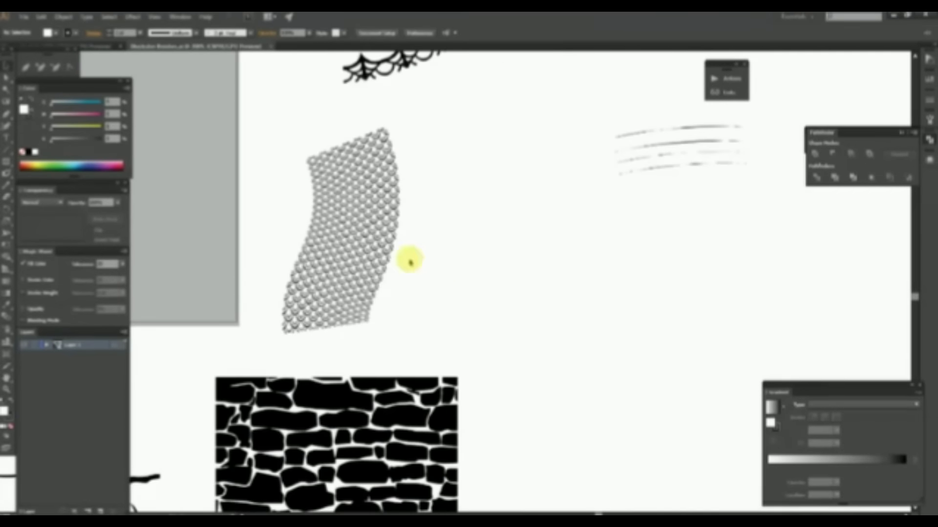
Select the net-like mesh strip and open the Pisces mermaid file to lay scales over the waist.
click(408, 264)
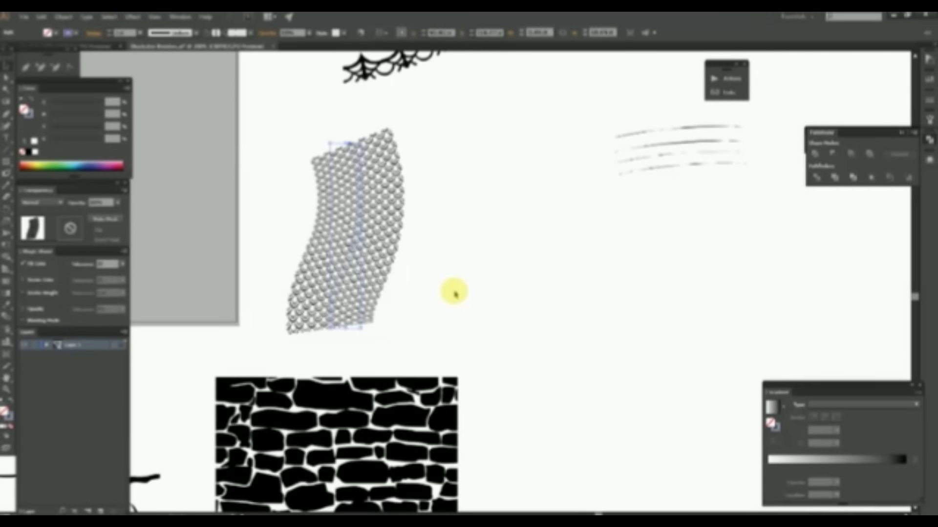
key(ctrl+o)
scroll(272, 157, down, 2)
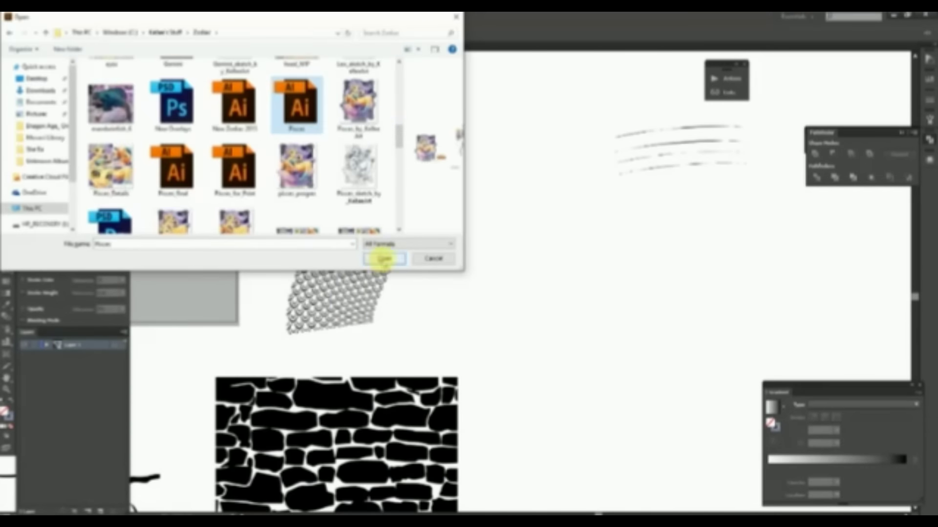
click(379, 256)
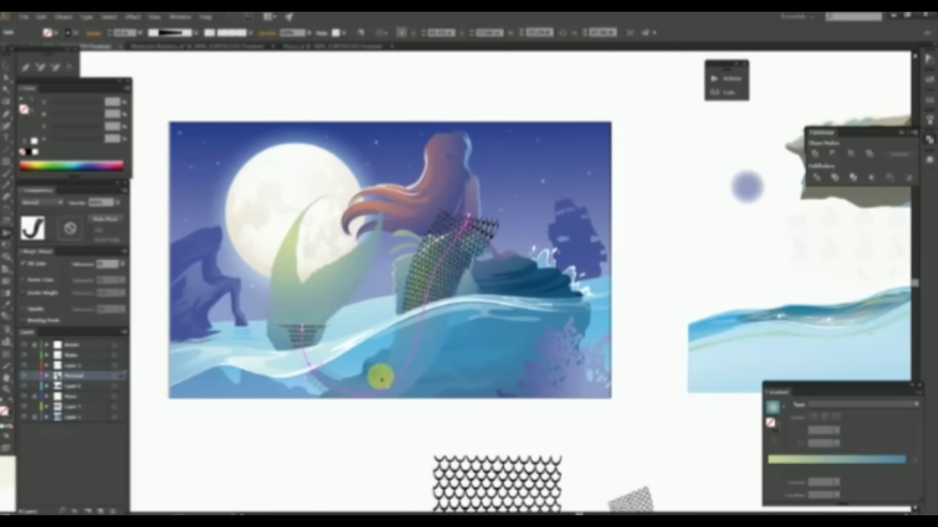
click(427, 296)
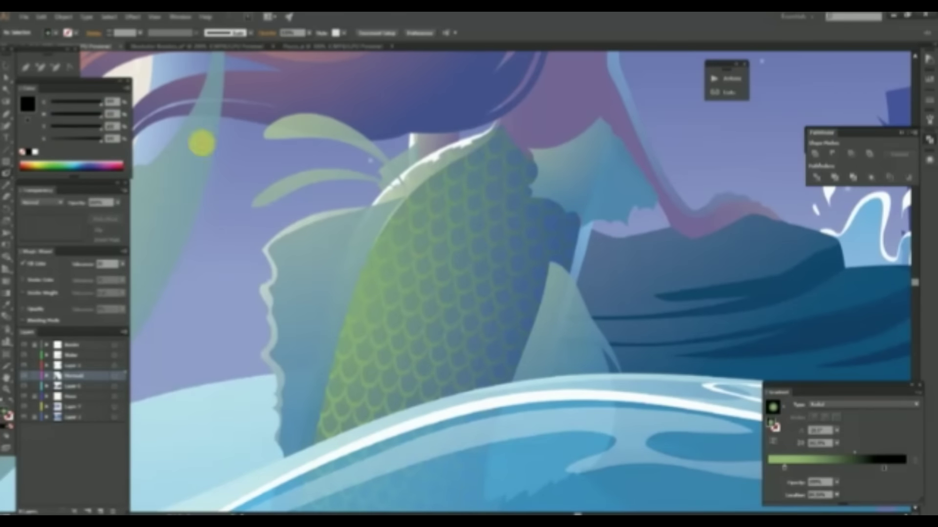
Paste the radial-gradient shape and drag a stop off the slider, leaving green to black.
key(ctrl+v)
drag(827, 468, 482, 305)
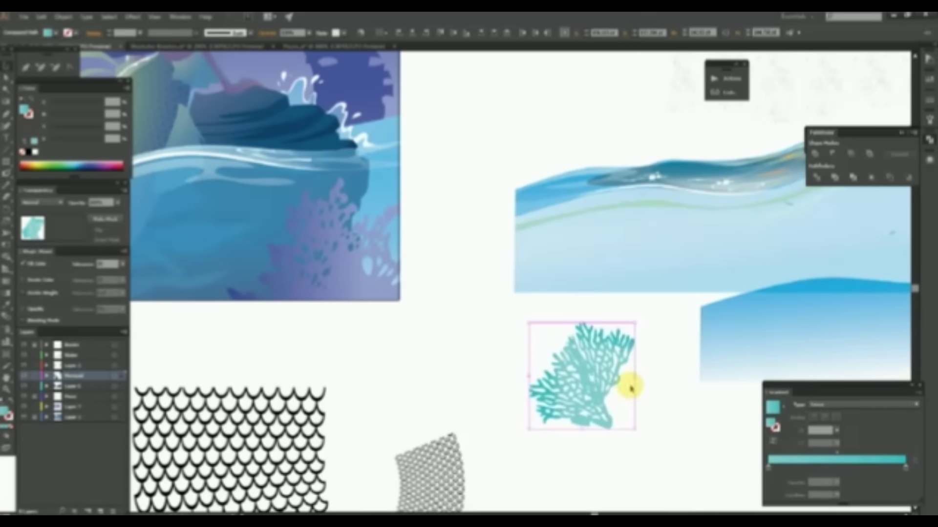
Move the coral onto the reef, clip the scale texture into the tail, and raise Layer 10.
drag(632, 374, 375, 292)
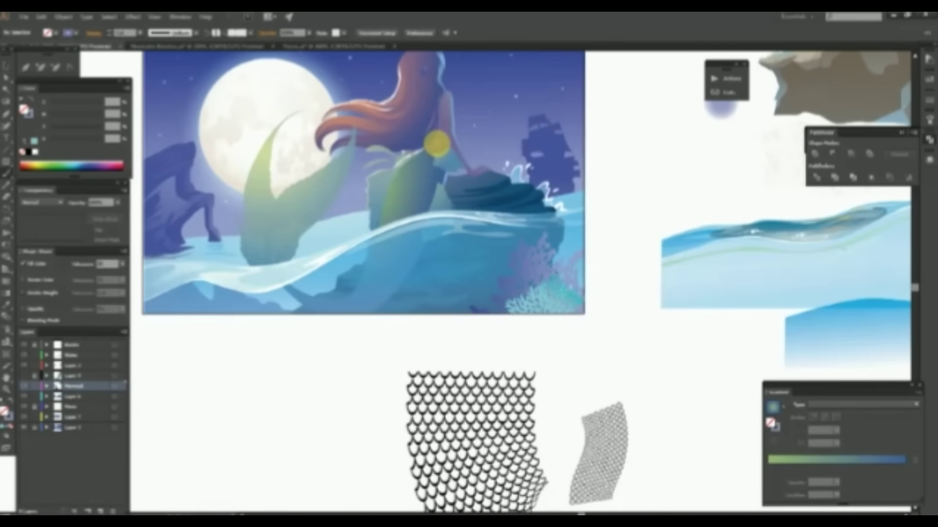
click(436, 180)
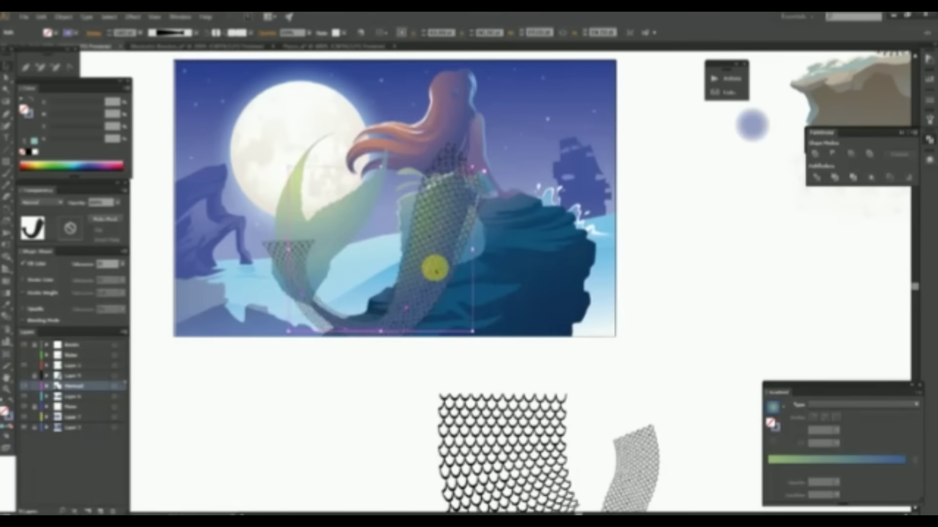
click(430, 266)
click(834, 155)
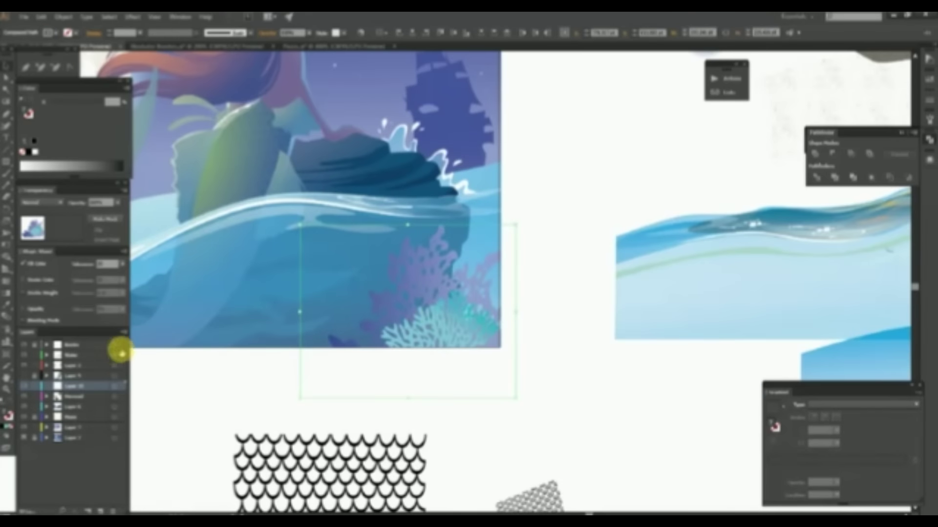
drag(74, 386, 74, 356)
Enlarge the teal coral downward, edit its points, and select the purple seabed shape below.
click(449, 312)
drag(492, 335, 503, 394)
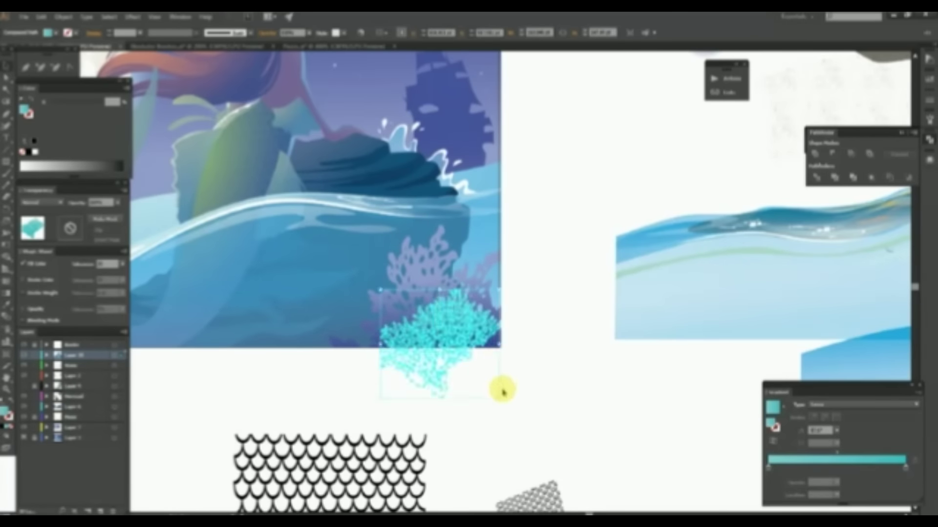
key(ctrl+plus)
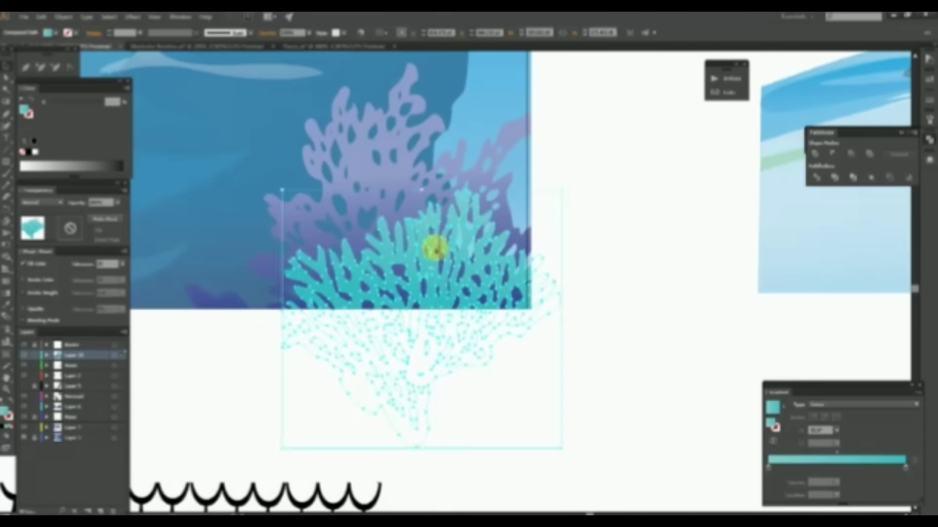
click(416, 251)
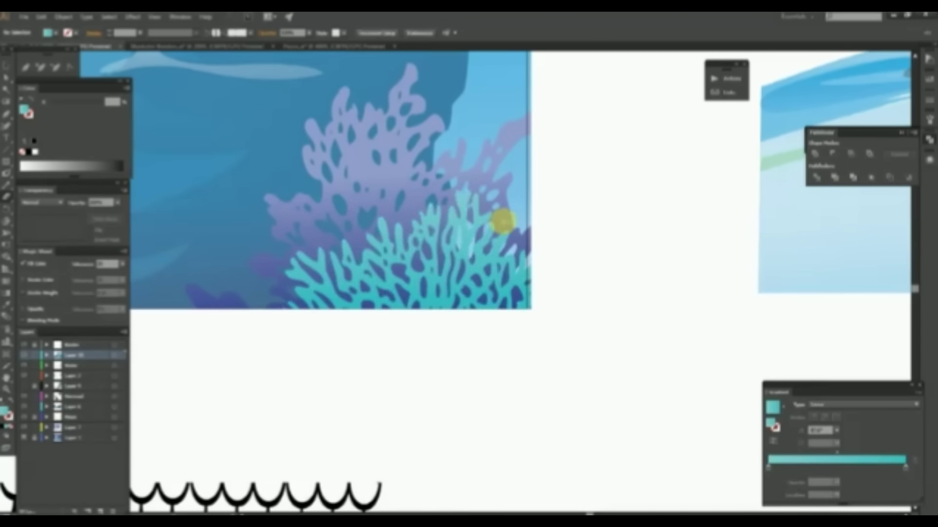
scroll(534, 268, down, 3)
mouse_move(549, 320)
mouse_down()
mouse_move(607, 247)
mouse_move(495, 255)
mouse_up()
drag(540, 339, 506, 275)
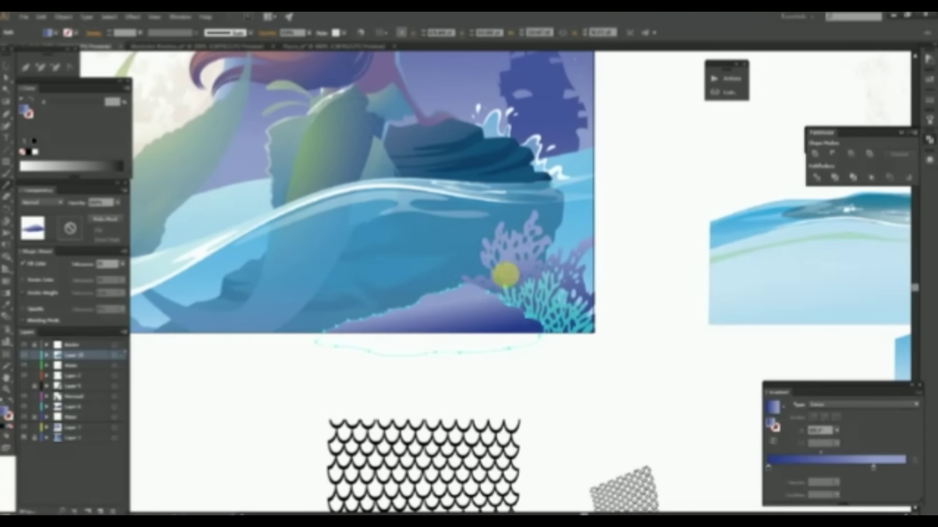
Darken the seabed gradient to navy and delete the teal coral under the wave.
click(490, 335)
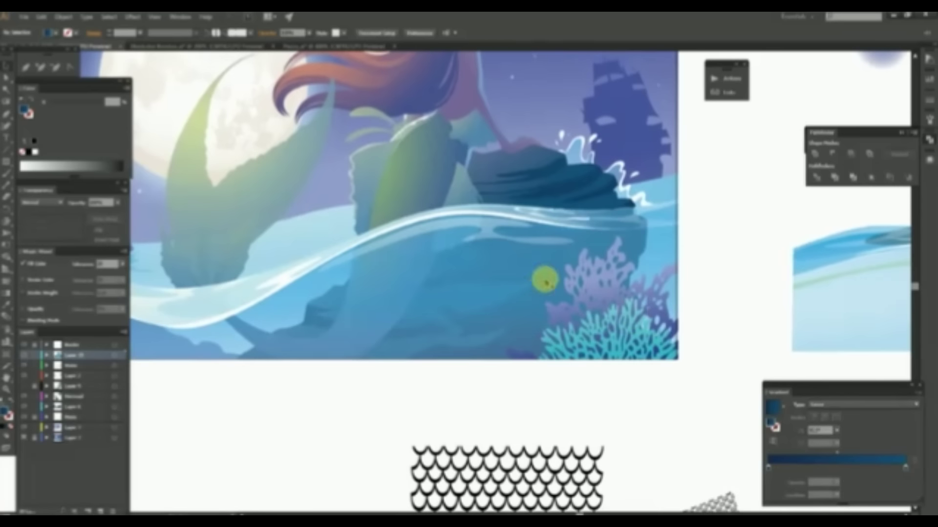
drag(546, 322, 428, 276)
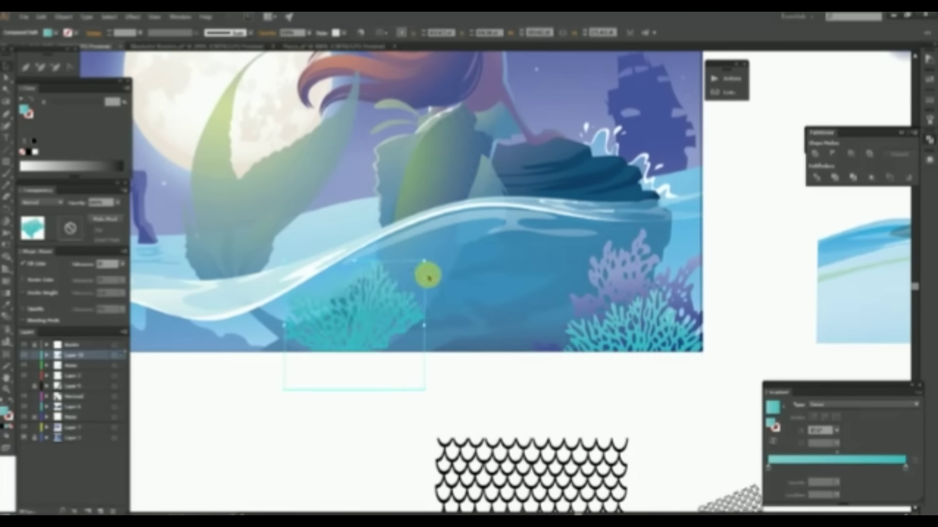
key(Delete)
On Layer 8, give the underwater rock a solid blue fill with sprayed cyan speckles.
click(836, 250)
click(355, 289)
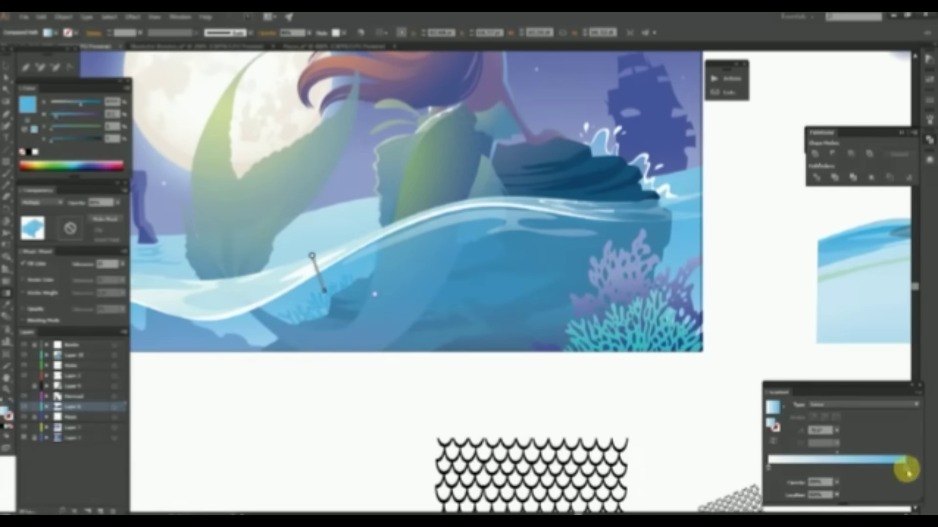
drag(312, 331, 348, 283)
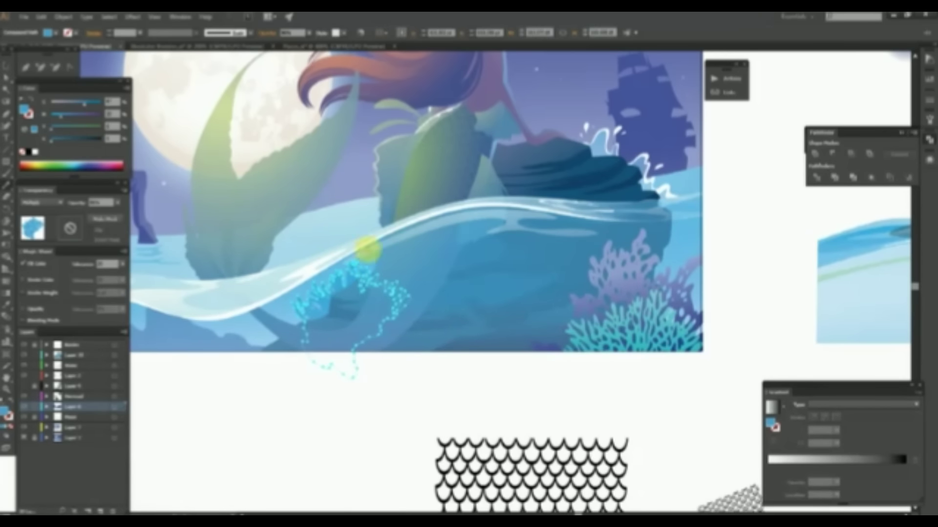
click(366, 272)
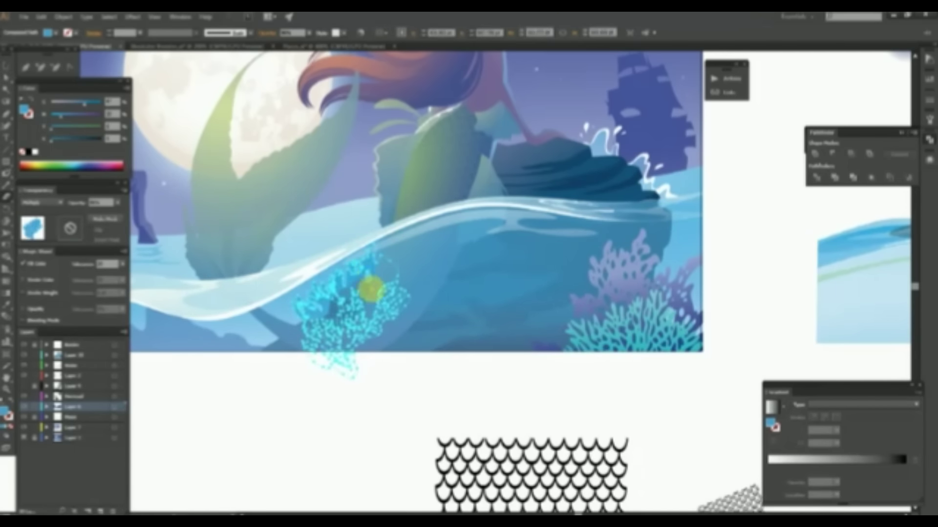
scroll(362, 274, down, 2)
click(477, 224)
scroll(313, 293, down, 3)
scroll(617, 248, up, 3)
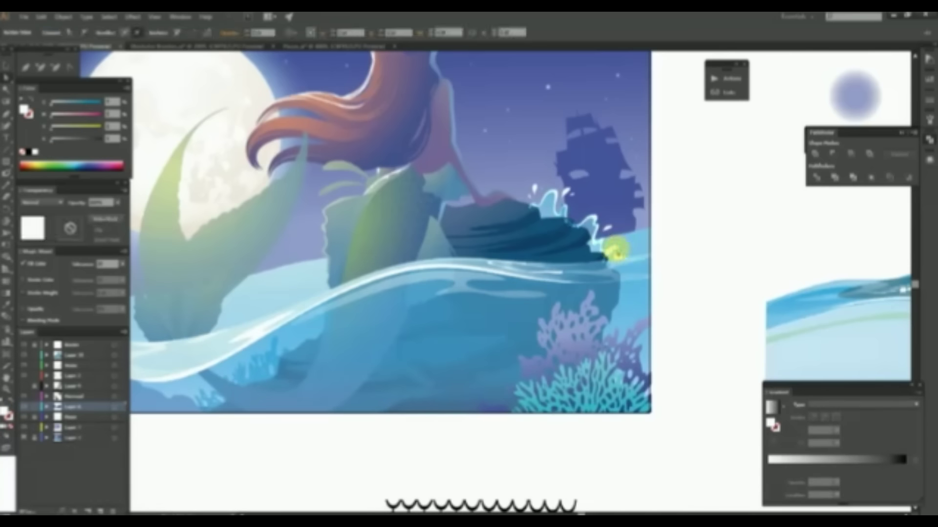
Draw a white Pencil highlight stroke along the wave edge.
drag(382, 265, 292, 296)
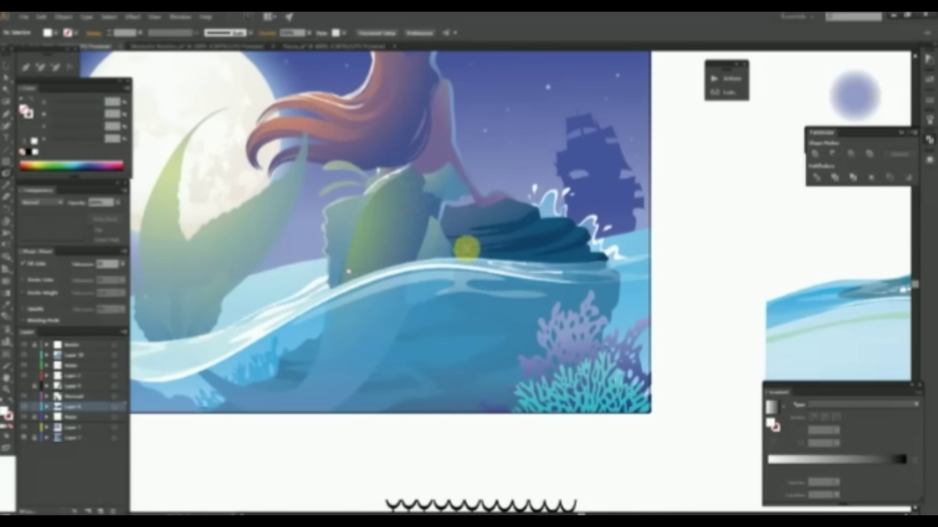
click(402, 264)
click(373, 259)
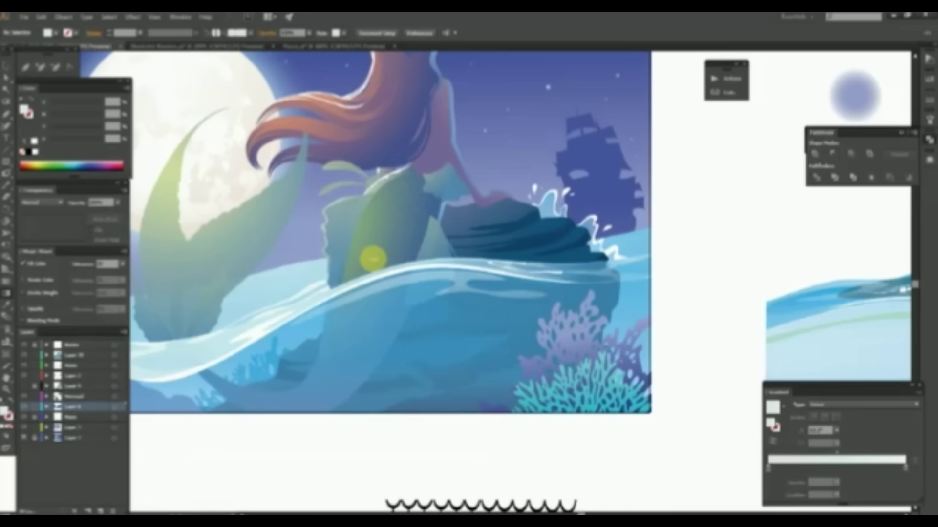
scroll(566, 293, left, 5)
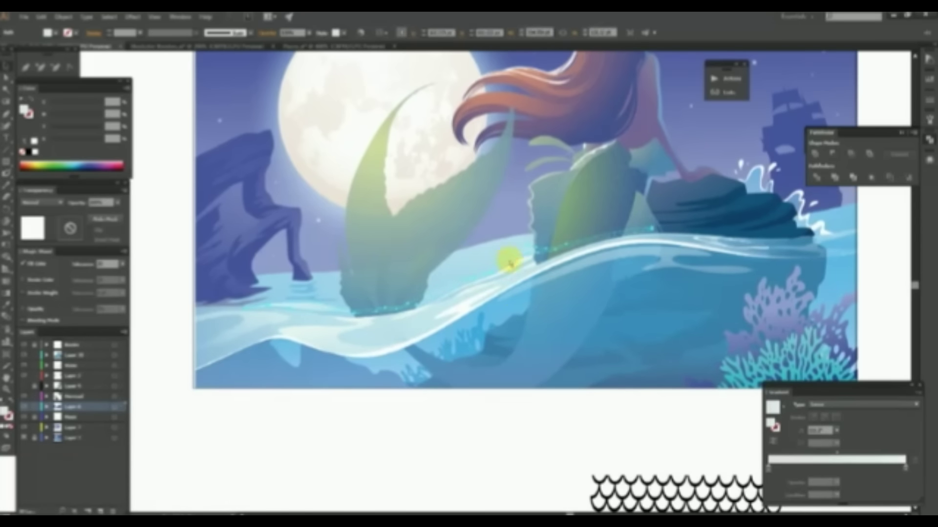
scroll(657, 323, right, 4)
scroll(697, 230, up, 1)
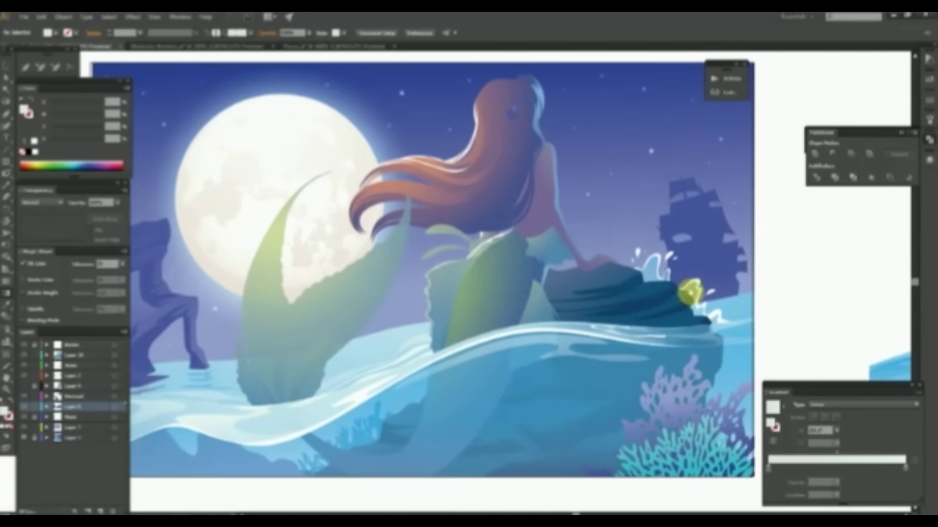
scroll(503, 274, up, 2)
scroll(429, 241, up, 3)
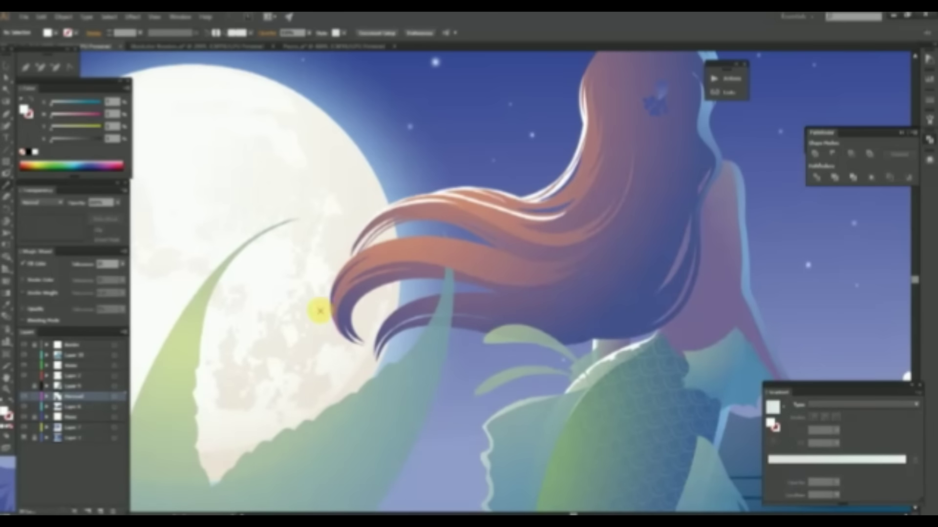
Give a thin hair strand a Radial gradient and bring up its gradient controls.
click(419, 245)
scroll(516, 287, down, 3)
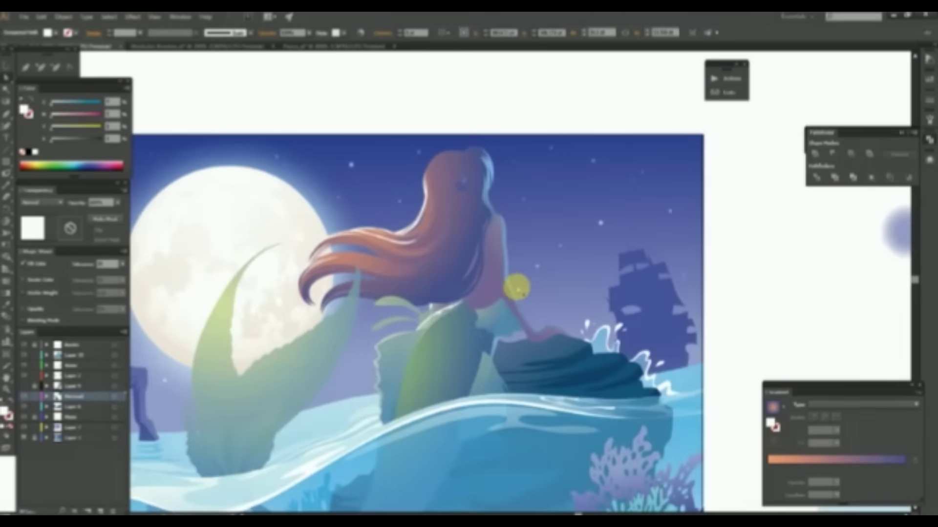
scroll(523, 264, up, 1)
scroll(464, 263, up, 3)
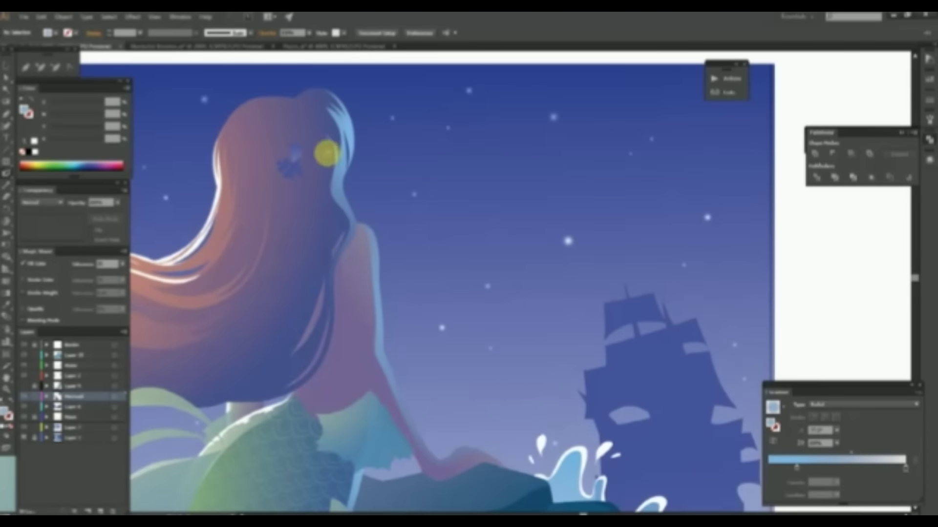
click(311, 283)
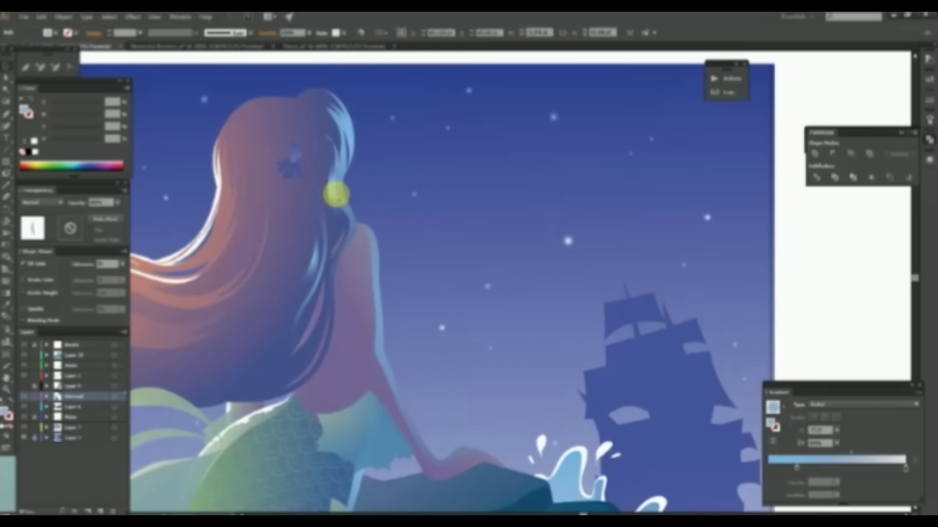
click(815, 152)
scroll(497, 282, down, 2)
scroll(497, 282, up, 2)
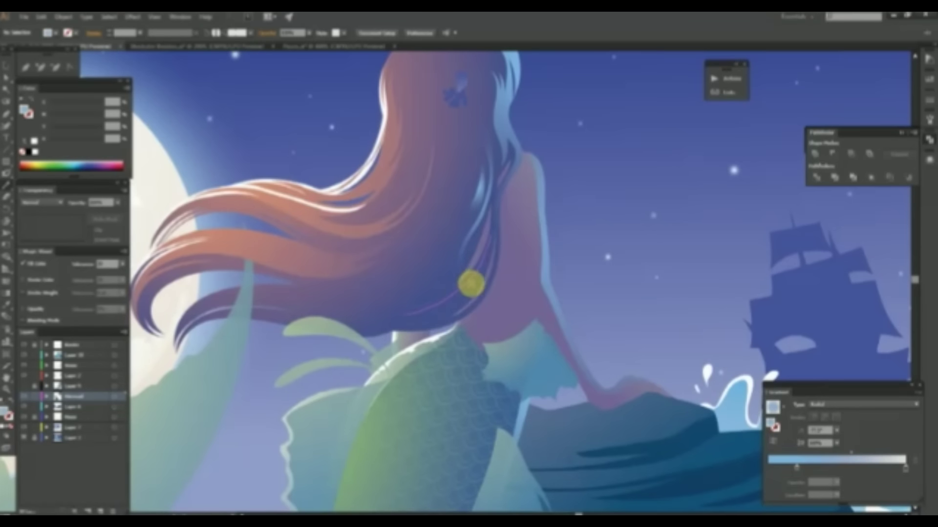
key(g)
scroll(562, 216, down, 2)
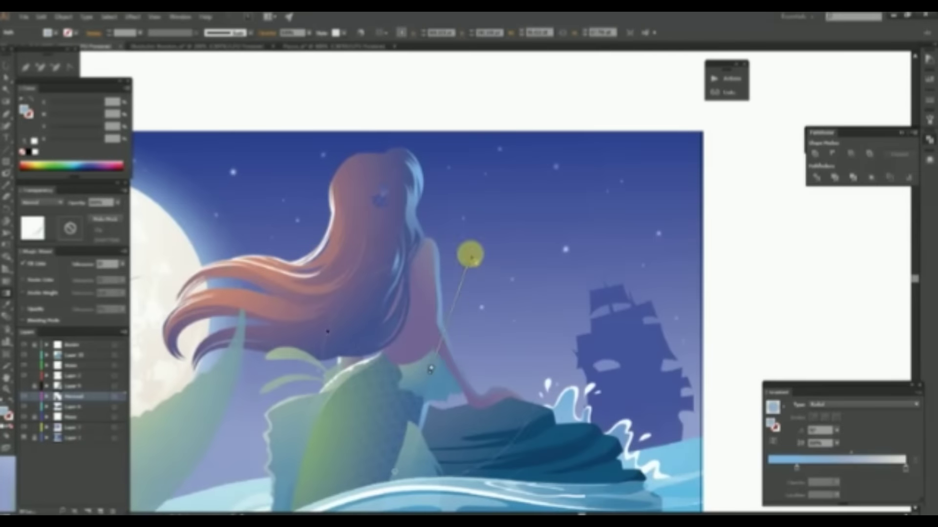
scroll(832, 288, down, 2)
scroll(472, 262, up, 3)
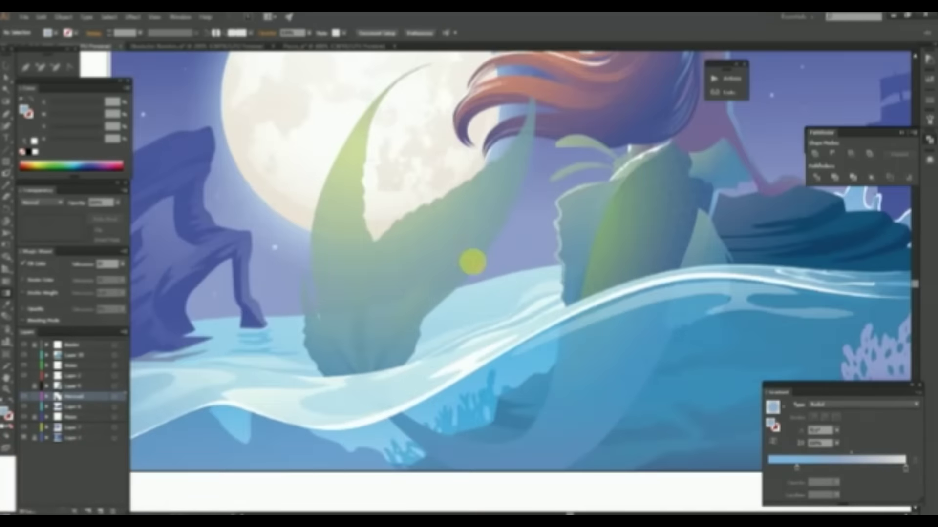
scroll(327, 277, up, 2)
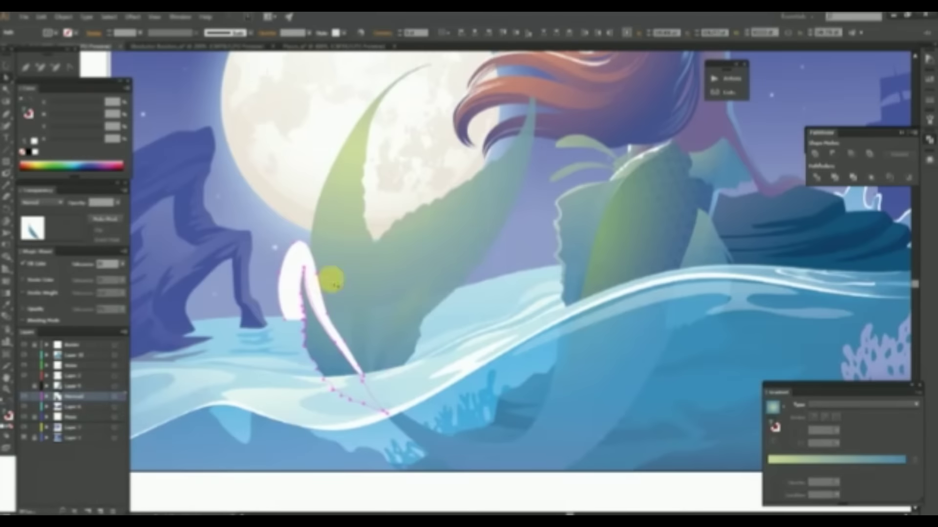
Move the fin highlight's lower anchor point to follow the fin's edge, then switch layers.
scroll(377, 272, up, 2)
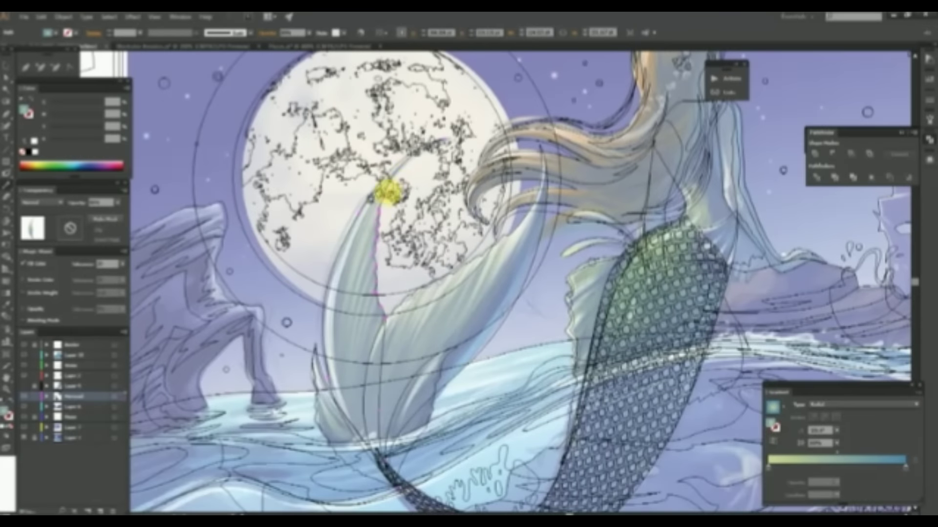
click(403, 304)
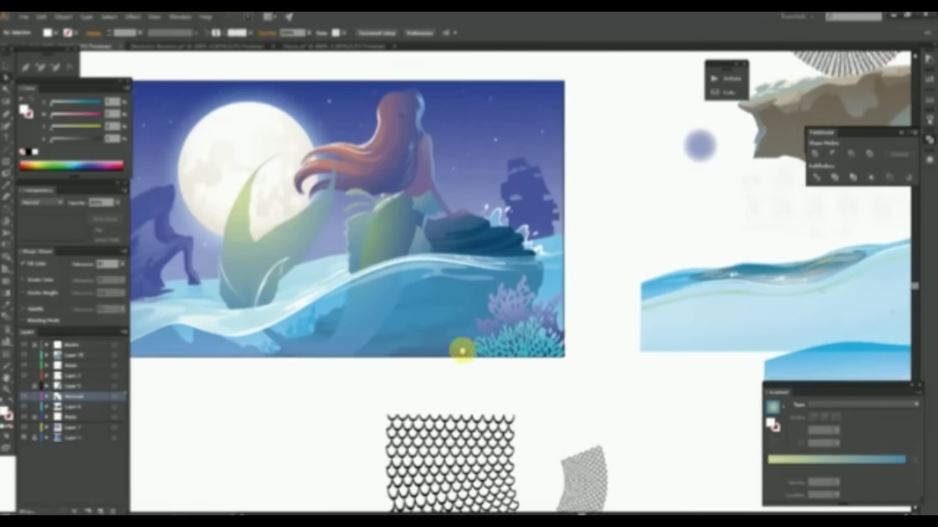
scroll(593, 314, down, 3)
click(477, 247)
scroll(697, 222, up, 3)
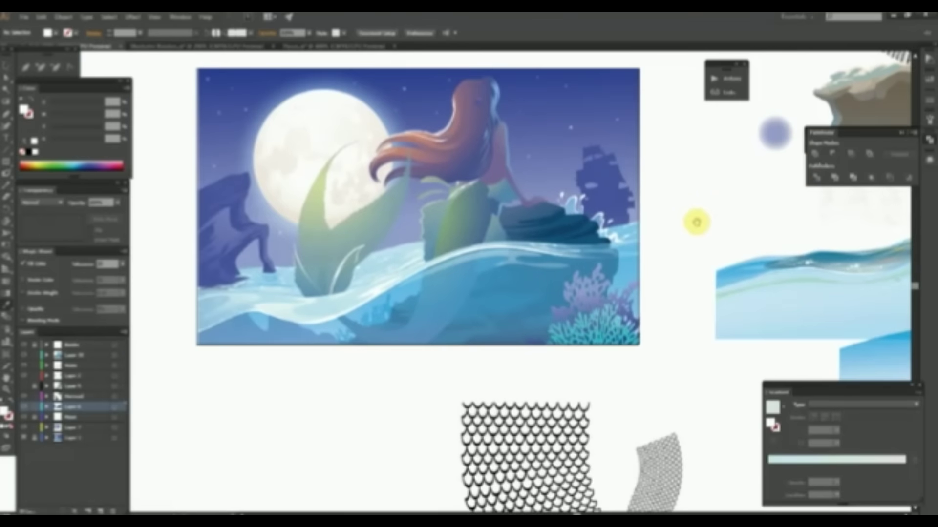
Zoom in and inspect the mermaid's hair strands and body pieces on the Mermaid layer.
key(ctrl+=)
click(388, 300)
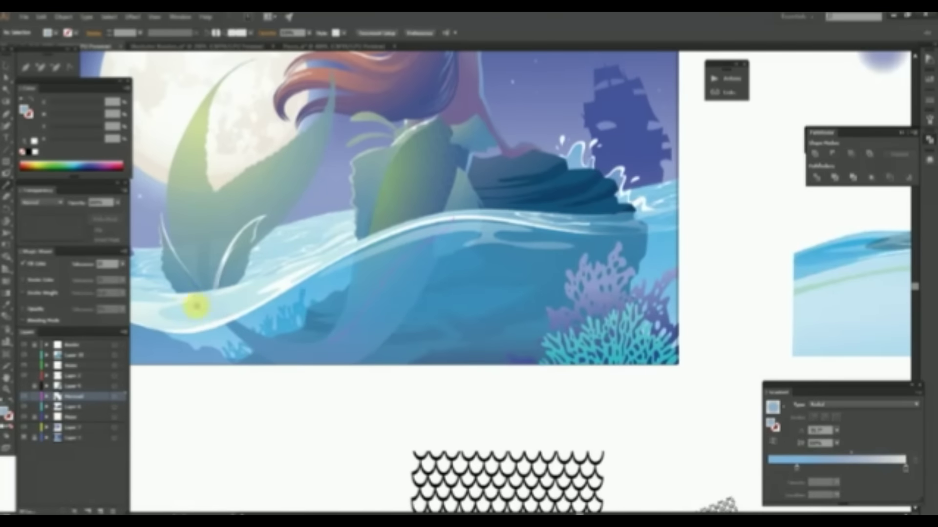
click(441, 298)
scroll(481, 303, up, 3)
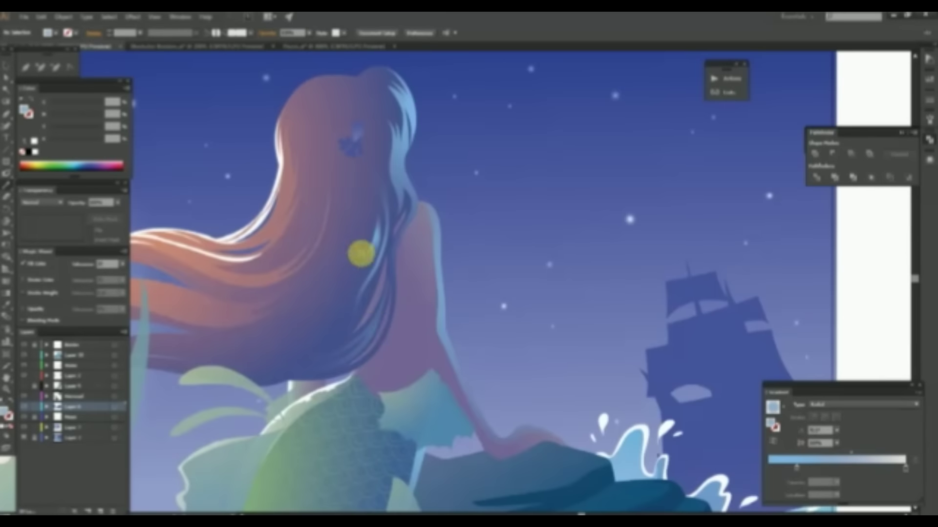
click(367, 246)
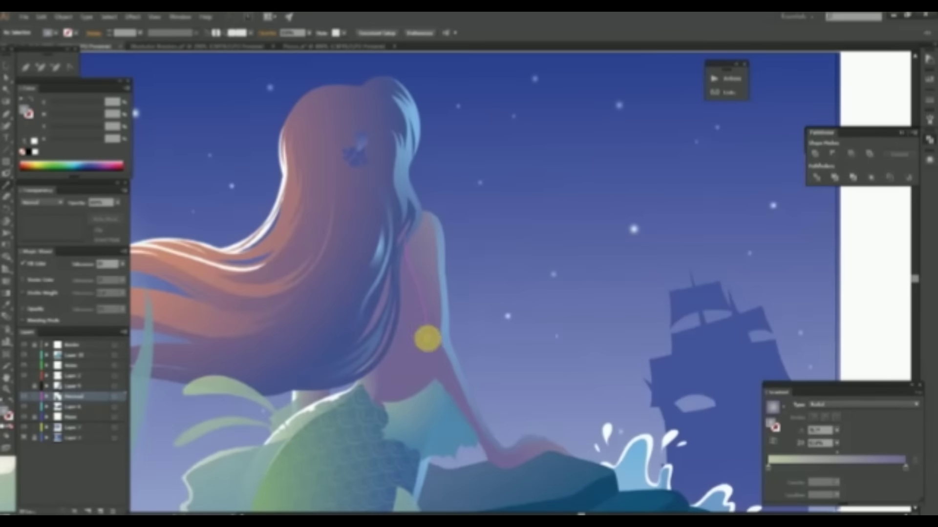
click(423, 270)
click(497, 296)
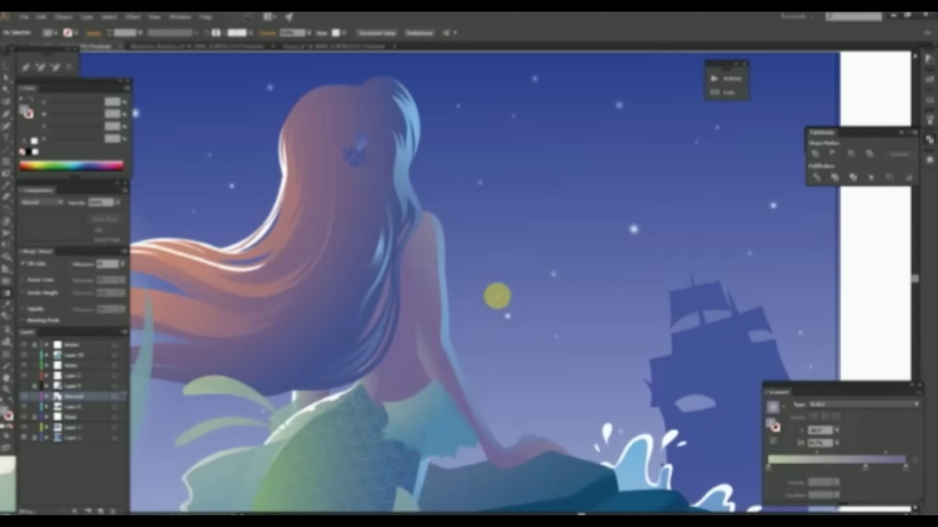
scroll(498, 274, down, 1)
scroll(498, 264, up, 1)
Adjust the mermaid body's gradient, then select the hair for gradient editing.
click(463, 357)
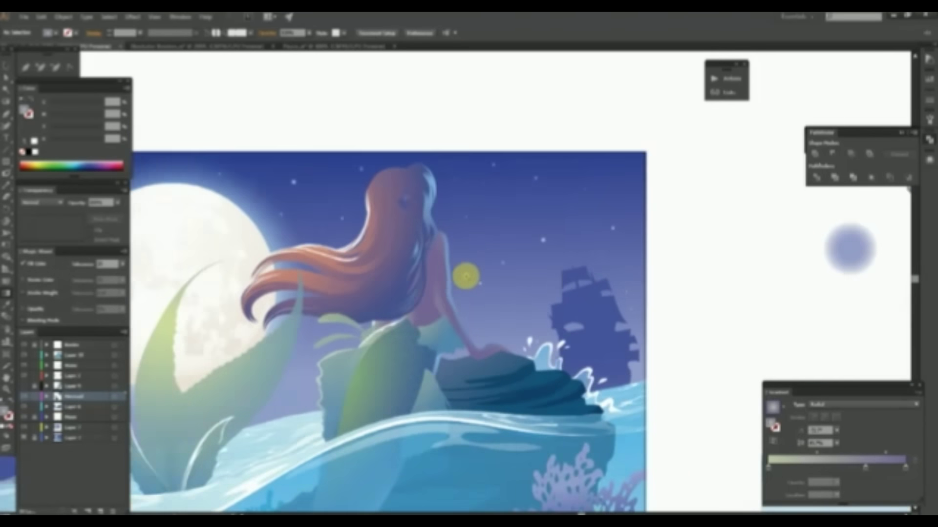
scroll(442, 305, up, 2)
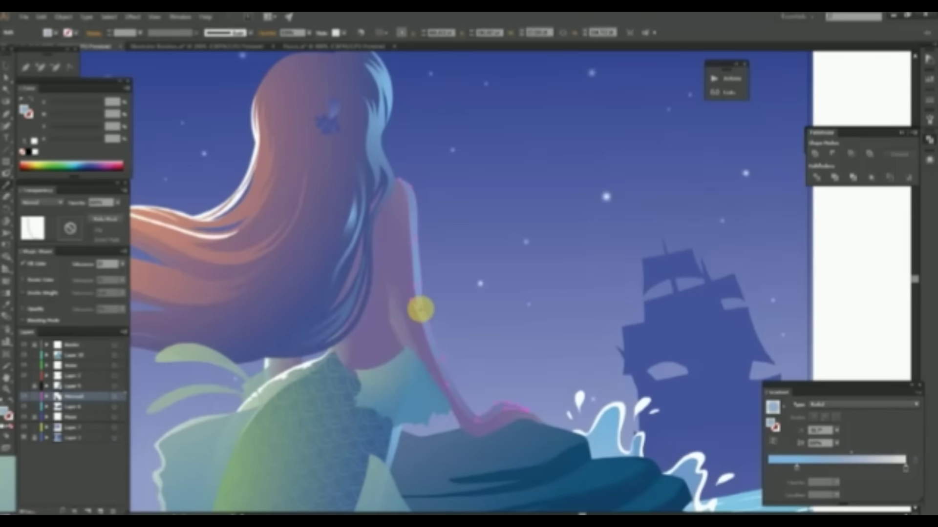
scroll(446, 379, down, 3)
scroll(484, 293, down, 2)
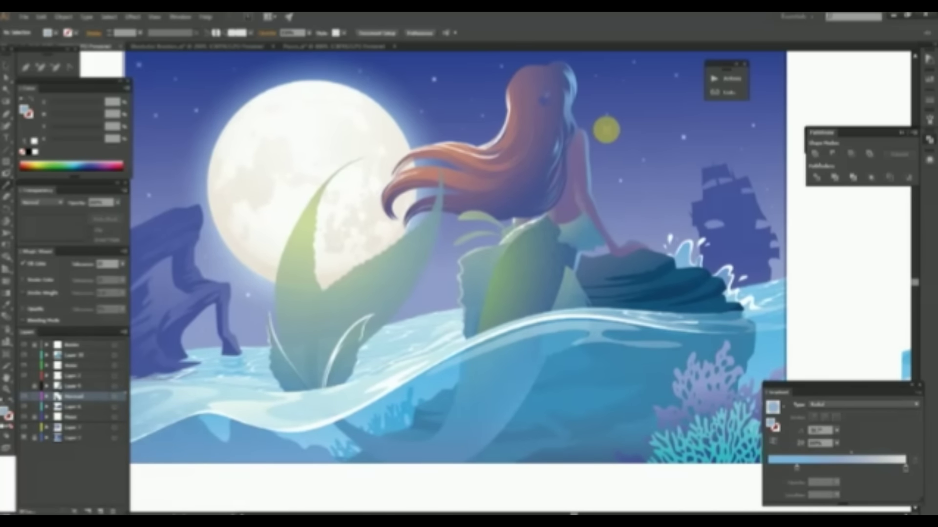
scroll(555, 247, down, 1)
scroll(608, 279, left, 3)
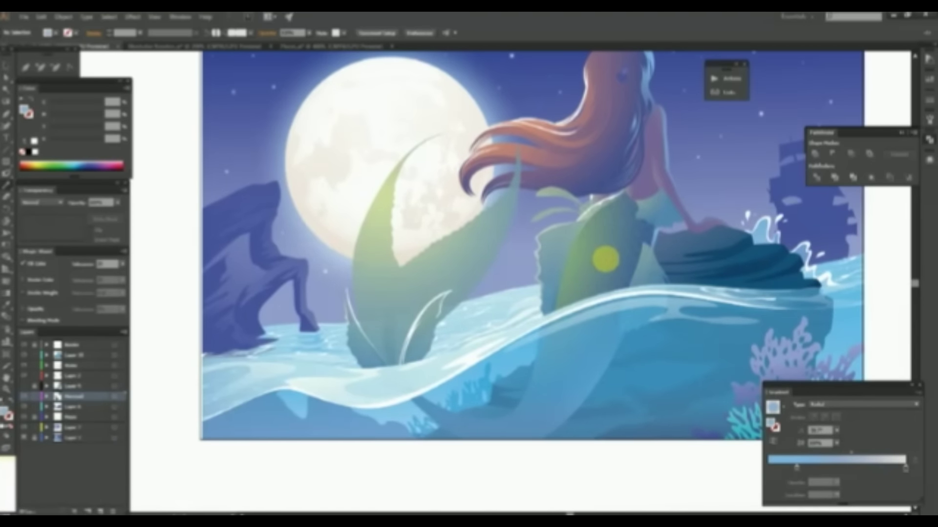
scroll(529, 266, up, 1)
scroll(551, 245, up, 2)
scroll(413, 369, up, 1)
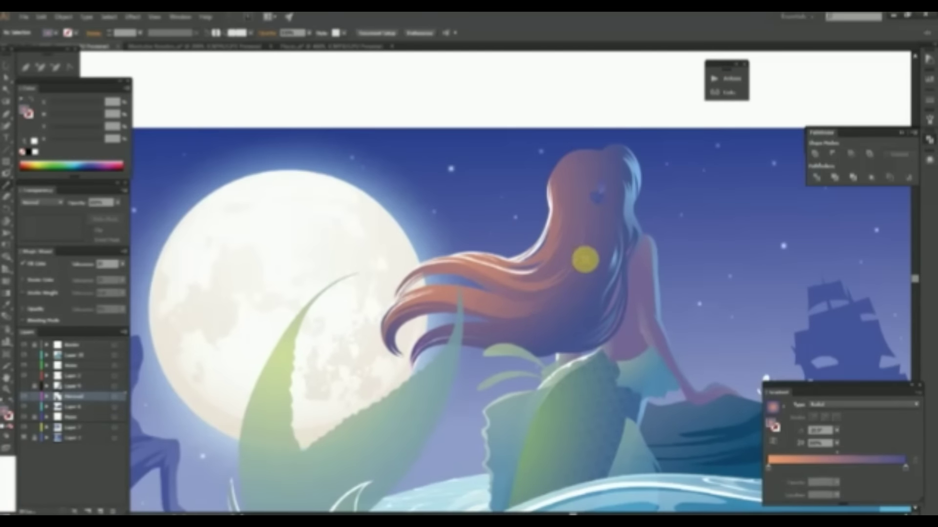
click(582, 299)
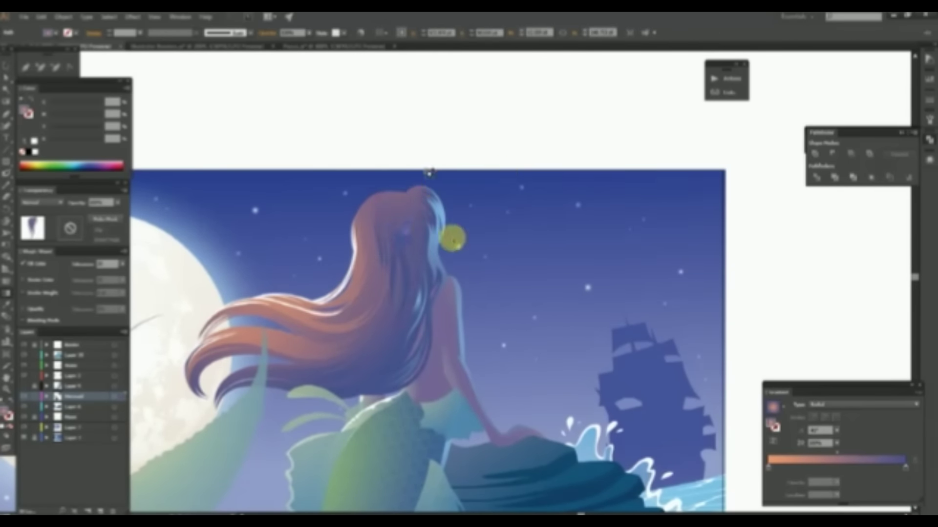
Reshape the hair's radial gradient and set a body shape's gradient colour to purple.
drag(564, 283, 556, 154)
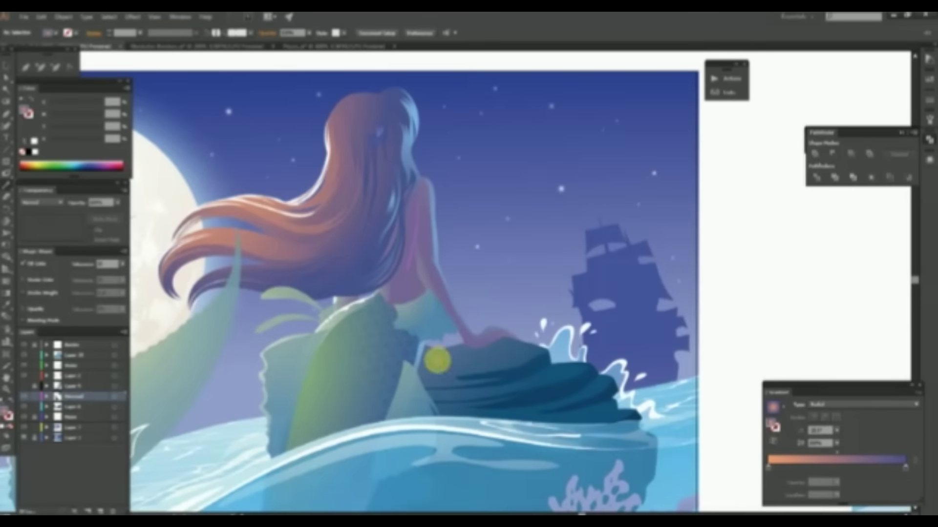
click(499, 333)
click(87, 104)
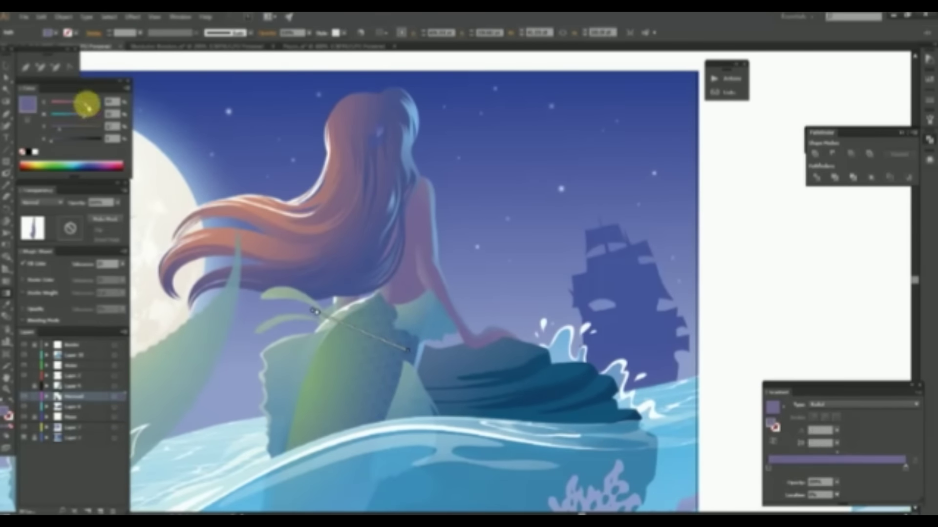
Select the shape on the mermaid's shoulder, then the tail fin.
click(417, 196)
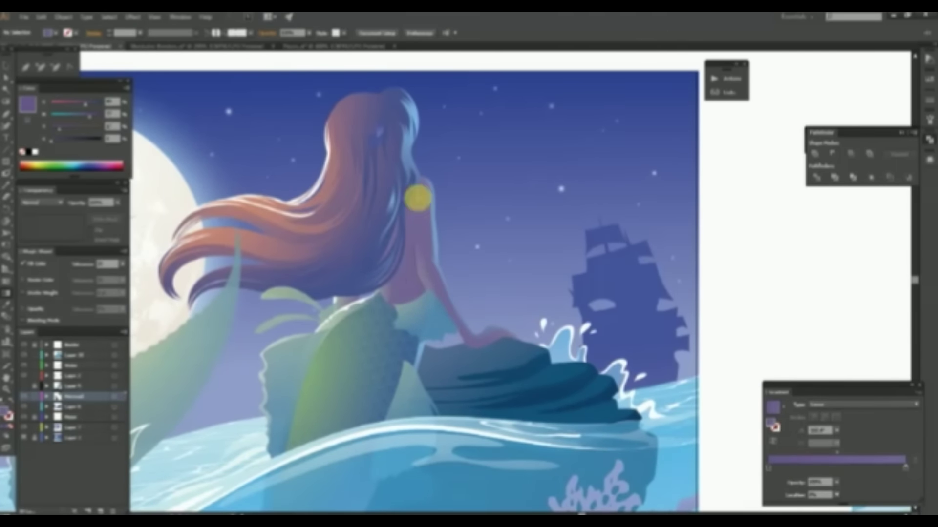
click(431, 279)
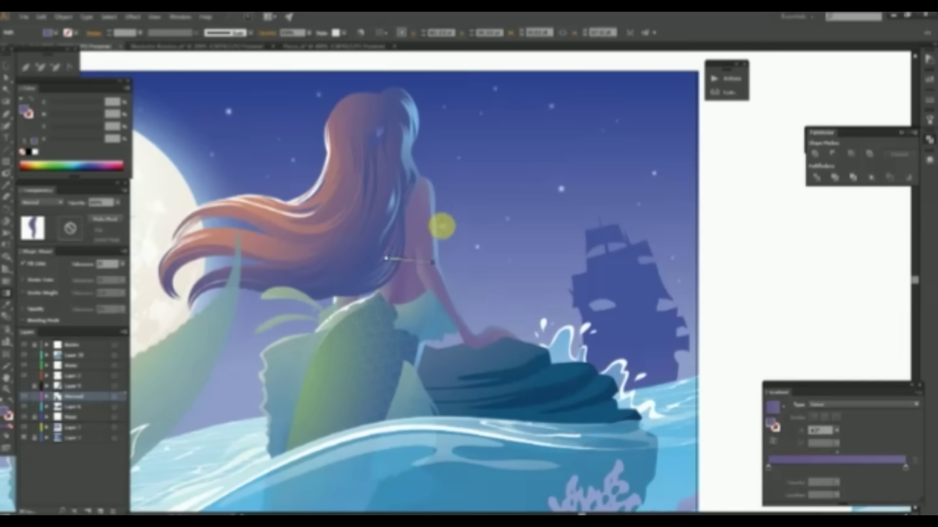
click(441, 181)
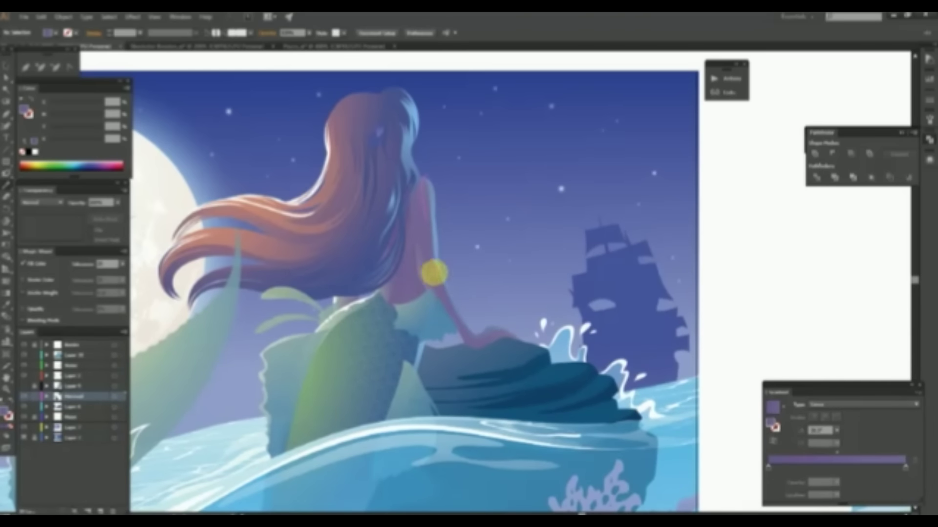
click(452, 197)
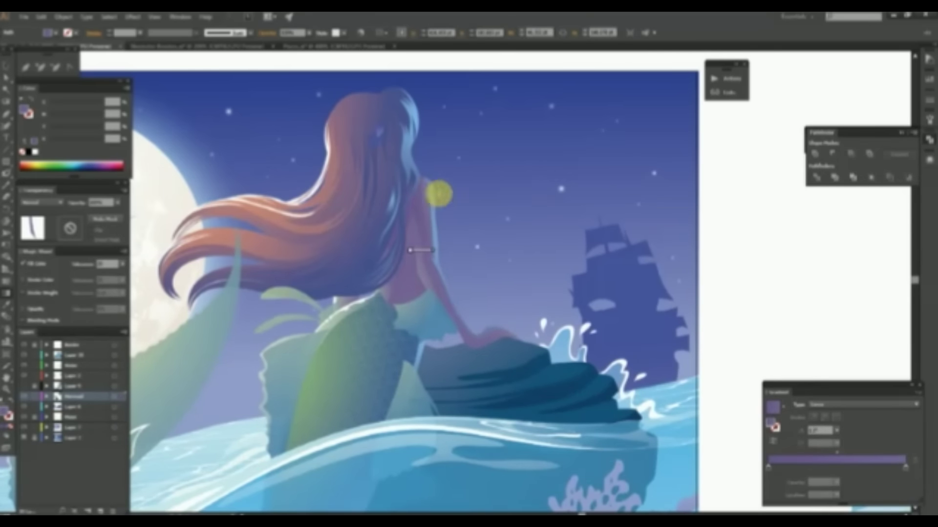
scroll(478, 296, down, 5)
scroll(376, 220, up, 5)
click(303, 254)
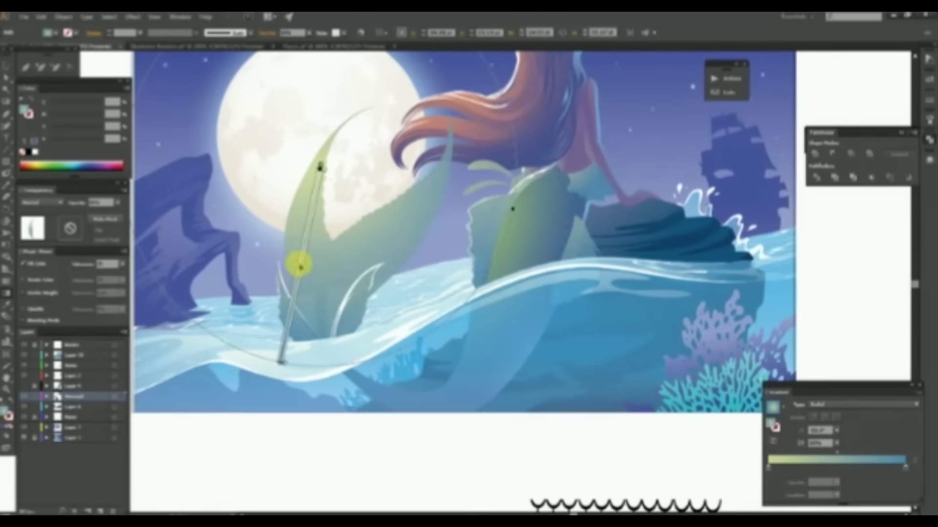
Redirect the green-blue gradient across the large lower tail fin.
click(406, 234)
scroll(407, 233, up, 2)
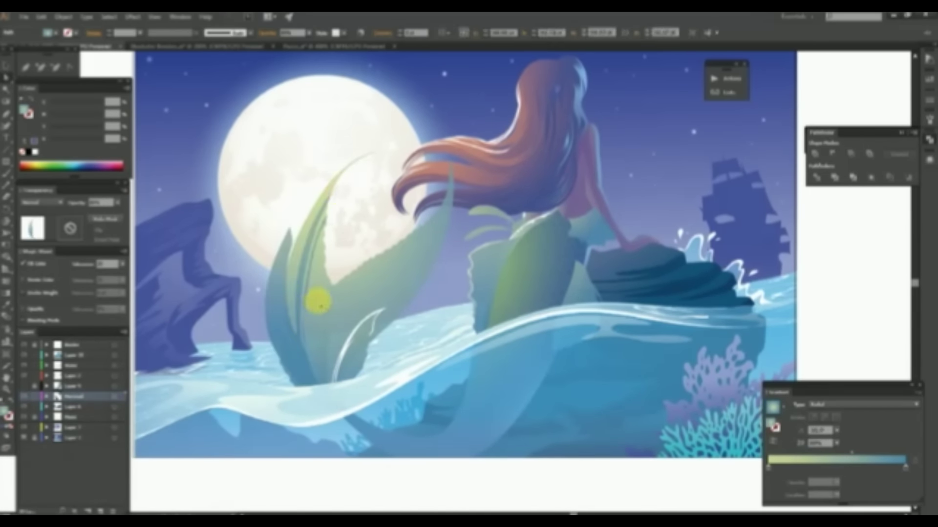
drag(314, 83, 369, 334)
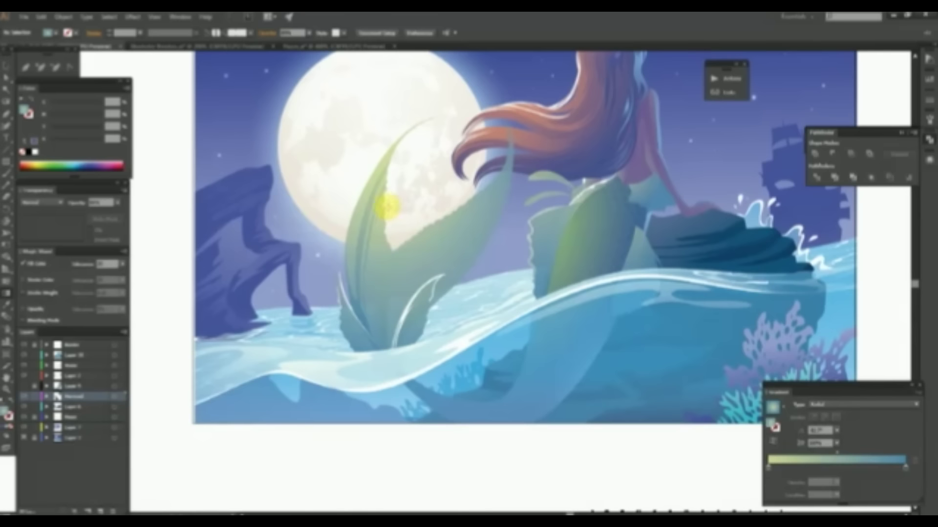
Select the shape near the lower fin, the large mermaid compound shape, then the hair strands.
click(387, 193)
click(391, 347)
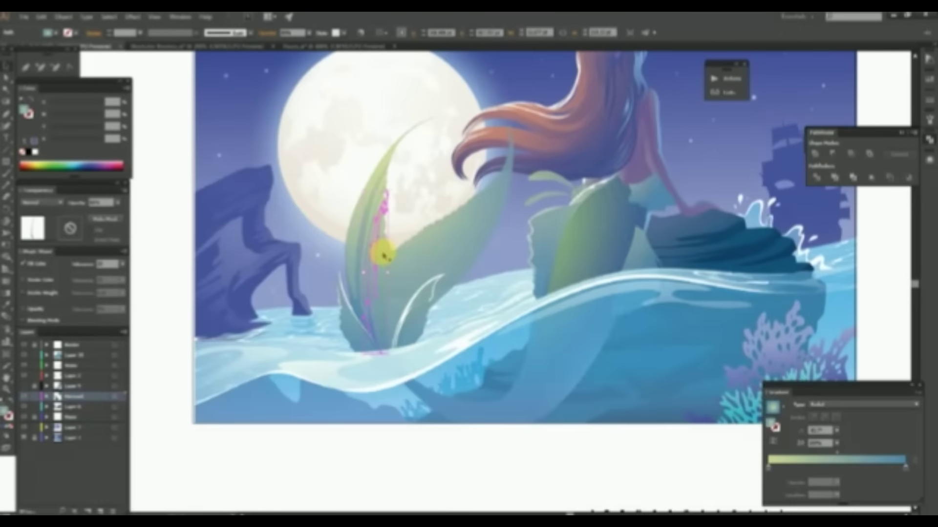
click(459, 200)
scroll(419, 324, down, 3)
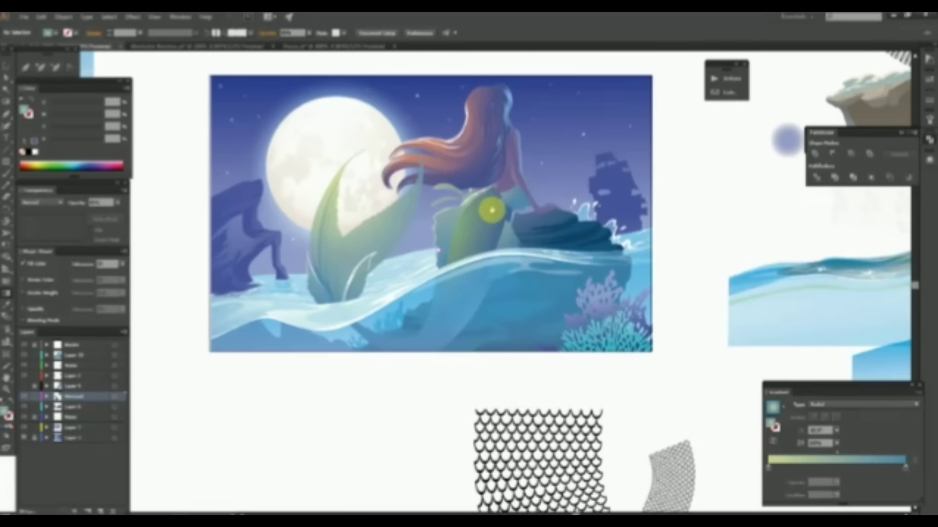
scroll(487, 207, up, 3)
scroll(442, 237, down, 2)
scroll(464, 146, up, 3)
click(446, 222)
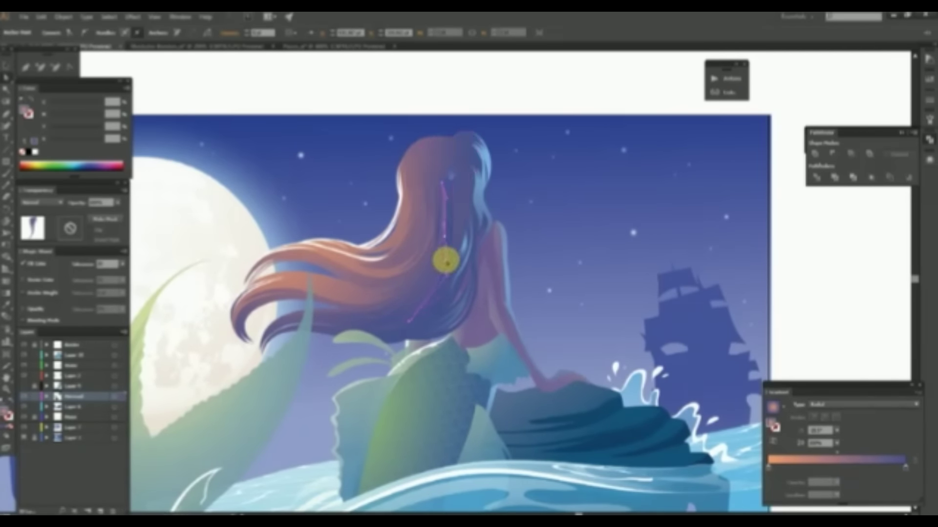
Select and inspect the hair strands and body gradient shapes to locate the waist piece.
scroll(446, 272, down, 3)
scroll(467, 276, up, 3)
click(435, 285)
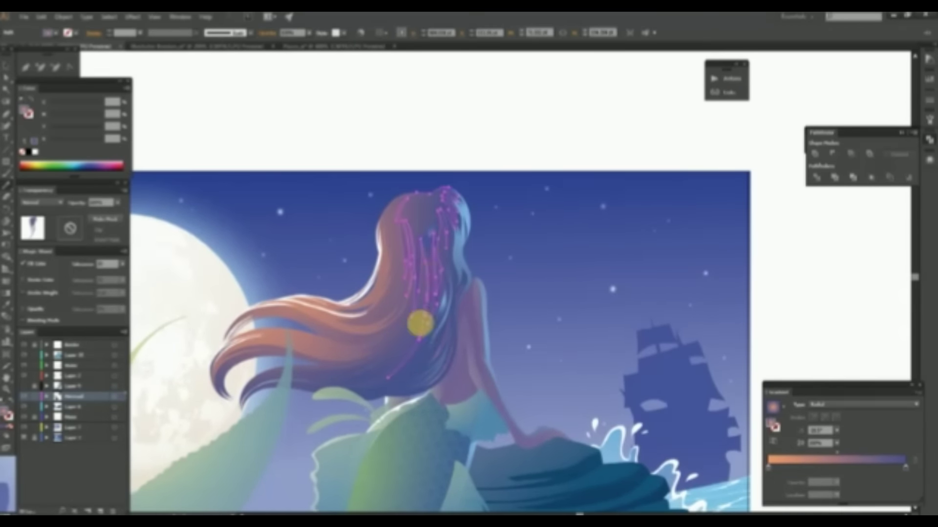
click(471, 199)
scroll(487, 251, down, 3)
scroll(482, 229, up, 1)
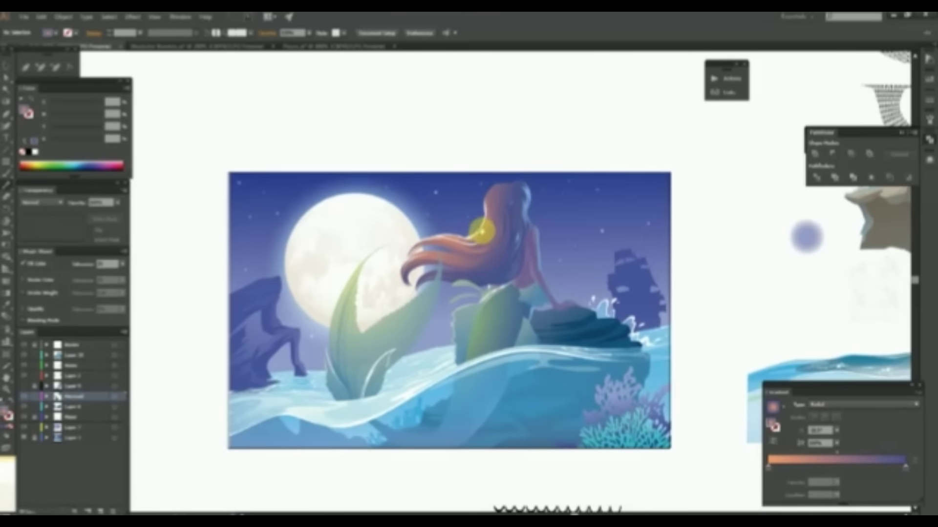
scroll(526, 253, up, 1)
click(424, 290)
click(442, 275)
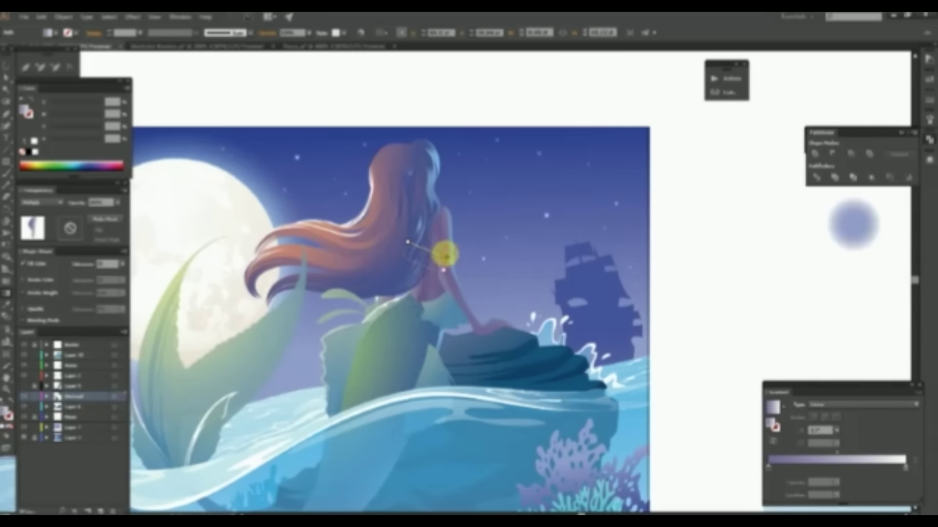
click(429, 167)
scroll(430, 167, down, 2)
scroll(443, 193, up, 2)
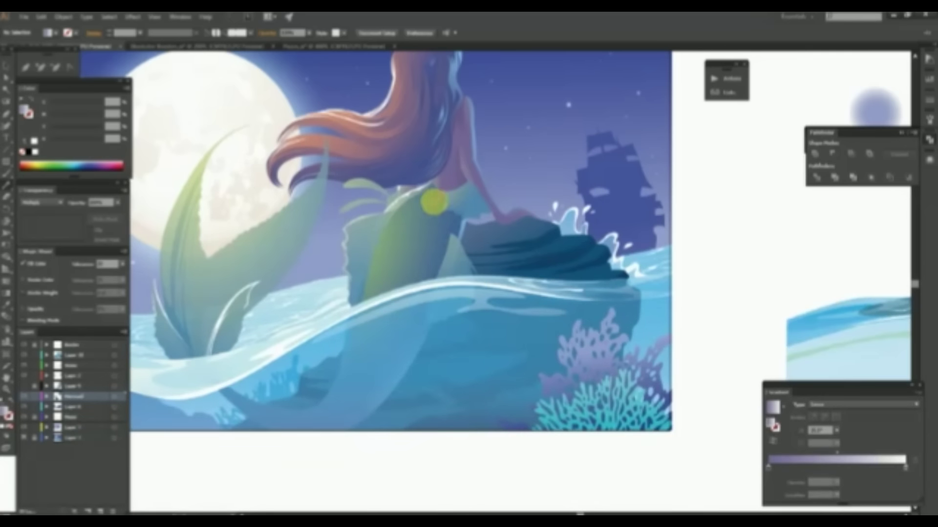
Change the waist piece gradient's starting stop from purple to blue.
click(437, 195)
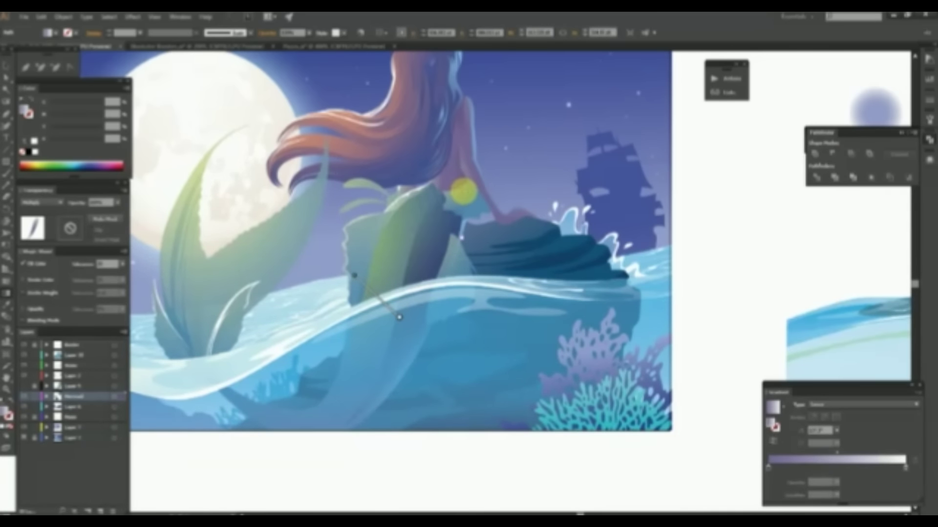
click(768, 468)
click(464, 236)
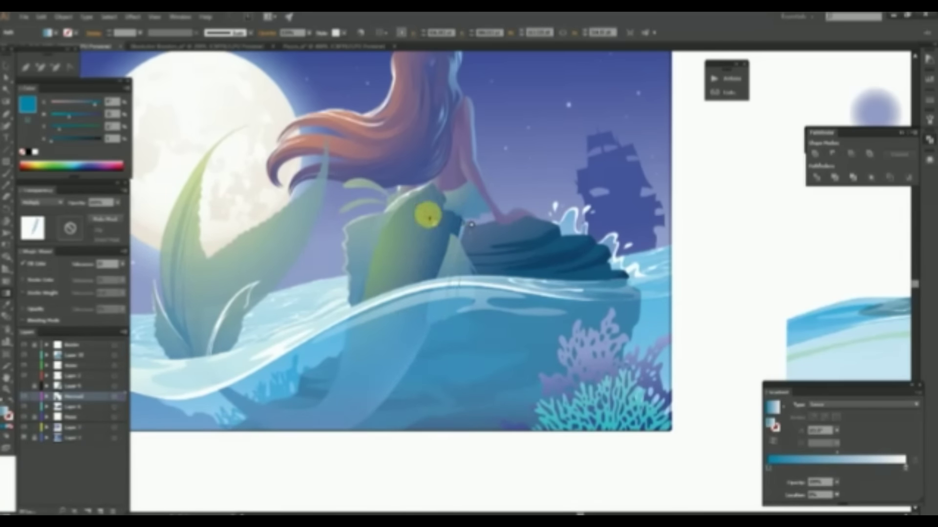
scroll(496, 288, down, 3)
scroll(494, 335, down, 1)
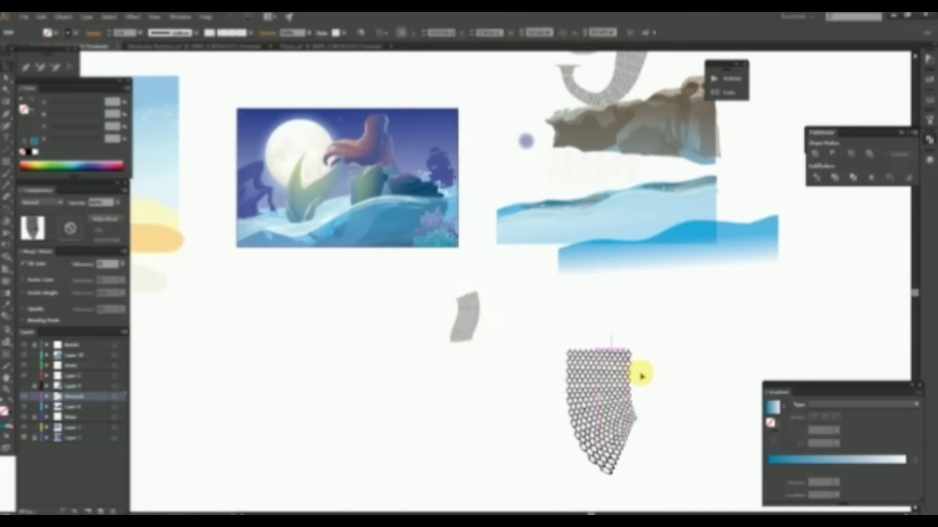
Give the wide object along the bottom edge a different blending mode.
scroll(477, 293, up, 2)
click(705, 175)
click(655, 177)
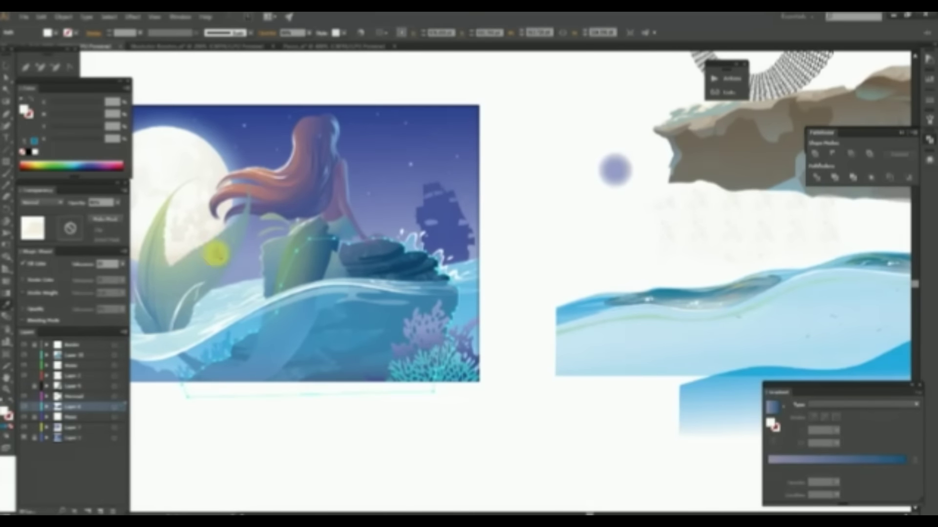
click(54, 202)
click(52, 254)
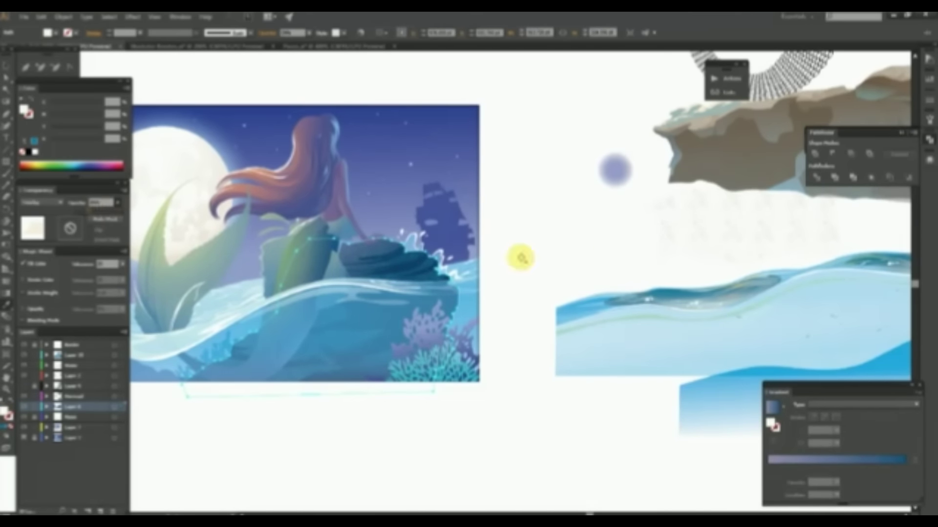
Select the coral, then the small shape on the mermaid's back.
scroll(496, 226, up, 3)
click(314, 262)
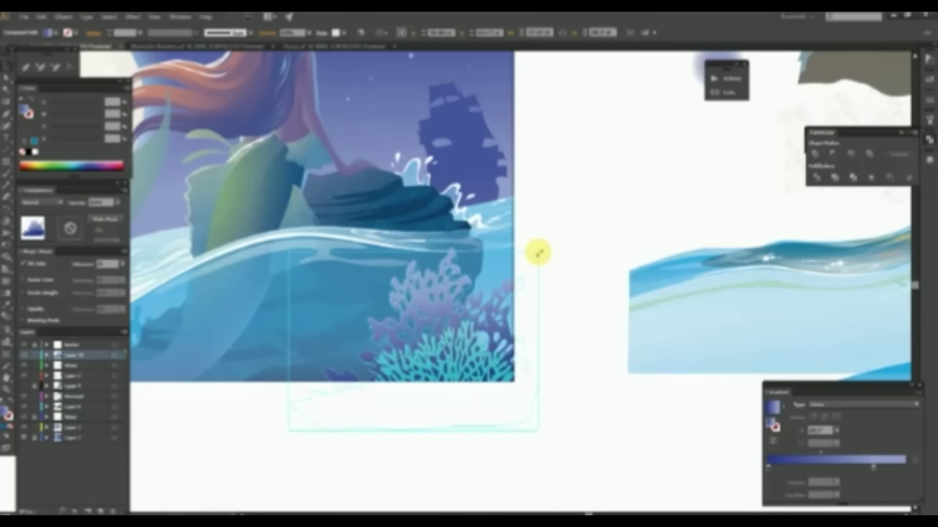
scroll(461, 372, up, 3)
click(410, 273)
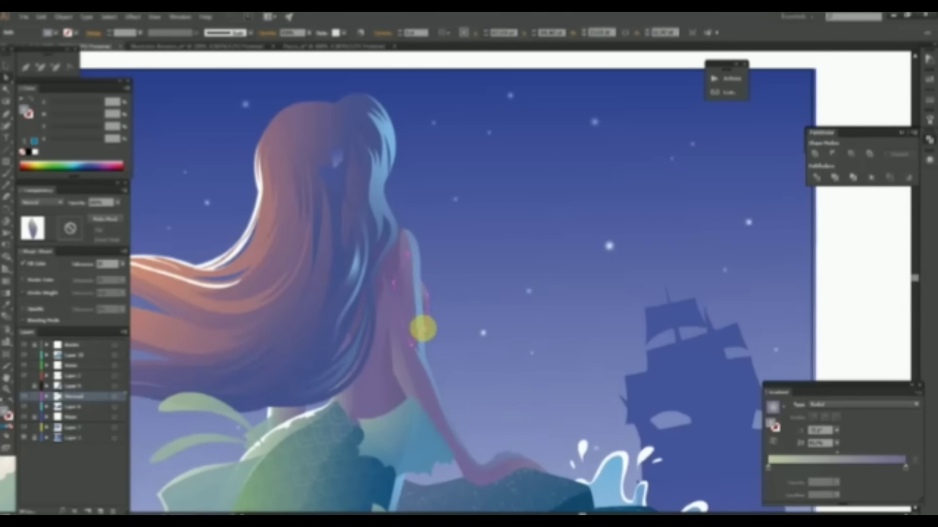
Inspect shapes on the mermaid's back, a tail fin and a hair strand.
scroll(420, 293, down, 3)
scroll(488, 303, down, 2)
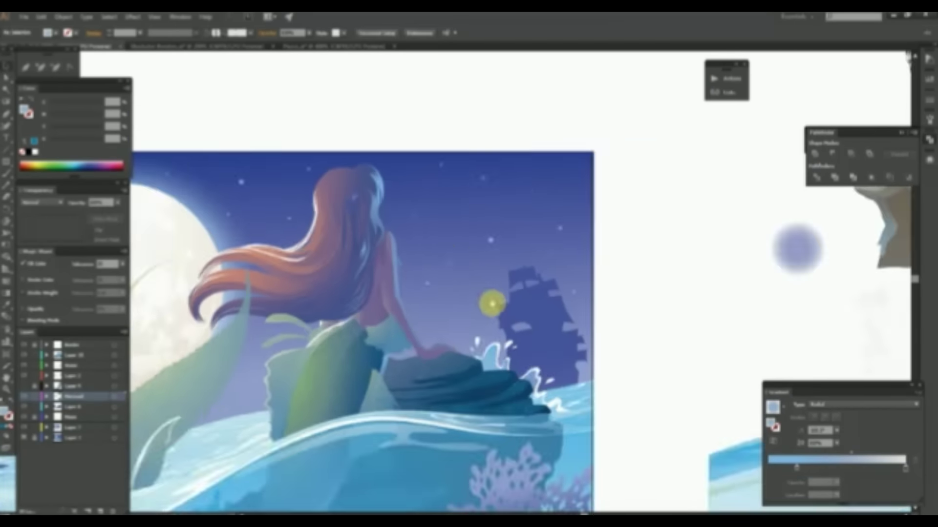
scroll(492, 303, up, 3)
click(411, 222)
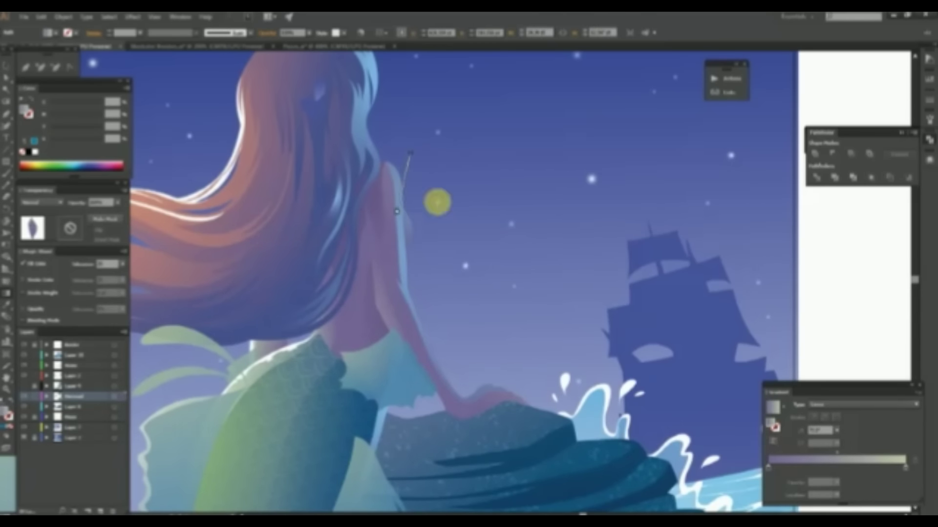
click(426, 231)
scroll(465, 279, down, 3)
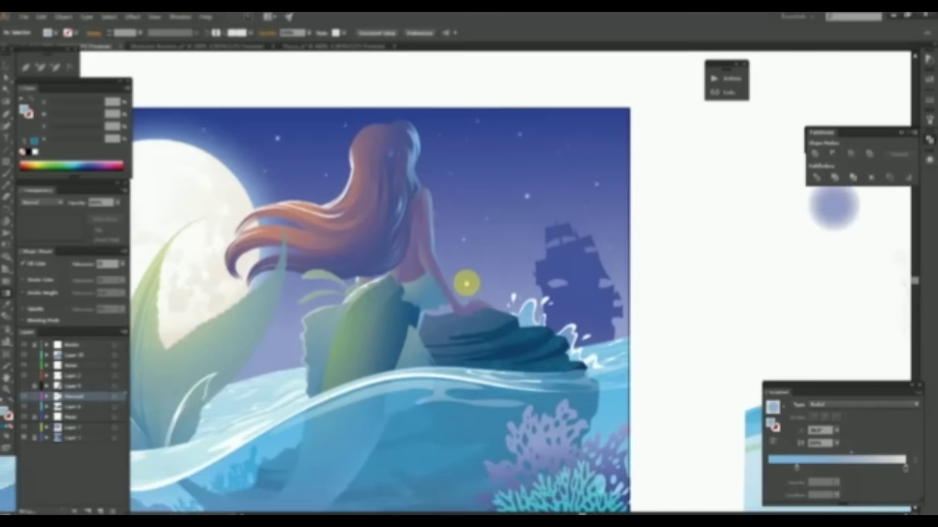
scroll(391, 293, up, 3)
click(391, 293)
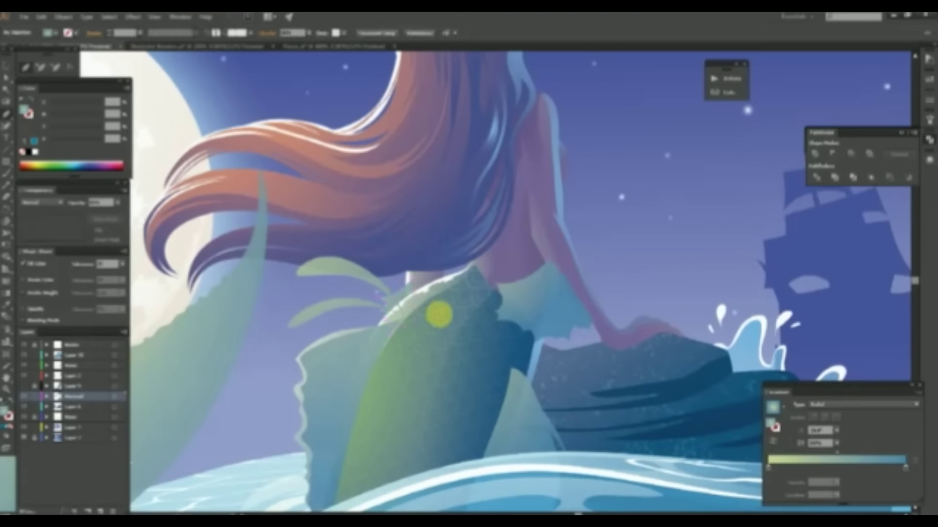
scroll(431, 266, down, 3)
scroll(592, 289, up, 3)
scroll(410, 226, up, 1)
click(410, 226)
key(ctrl+shift+a)
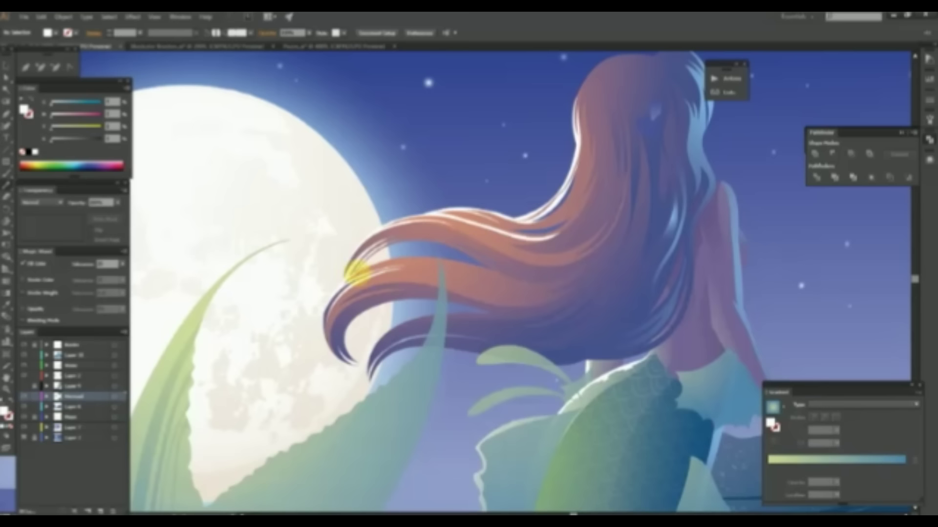
Unite the vertical hair highlight strand pieces into one compound shape with Pathfinder.
click(373, 272)
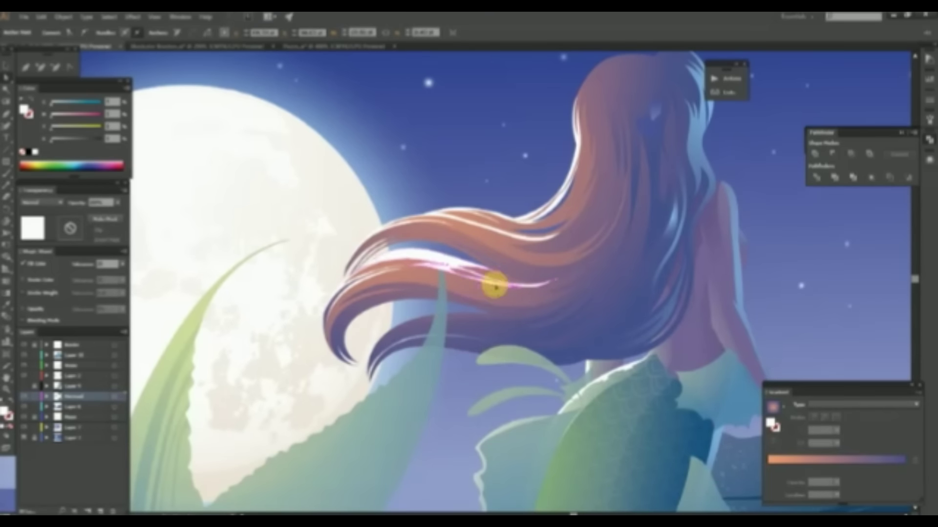
scroll(456, 255, down, 3)
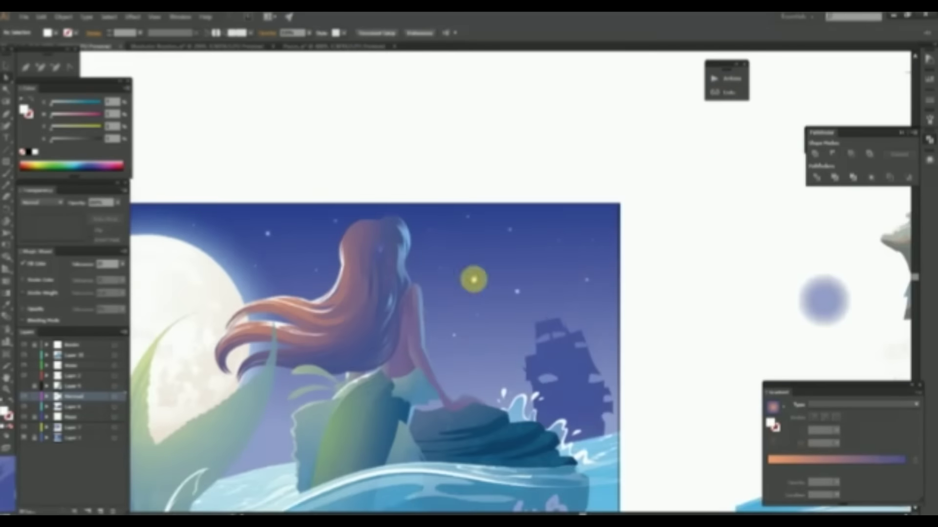
scroll(472, 276, up, 3)
click(452, 245)
click(808, 157)
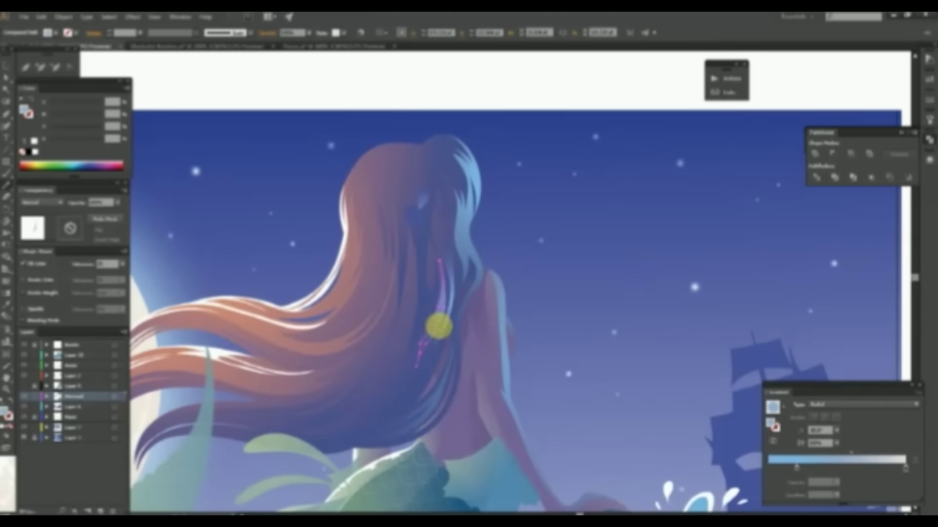
scroll(438, 326, down, 3)
scroll(461, 335, up, 5)
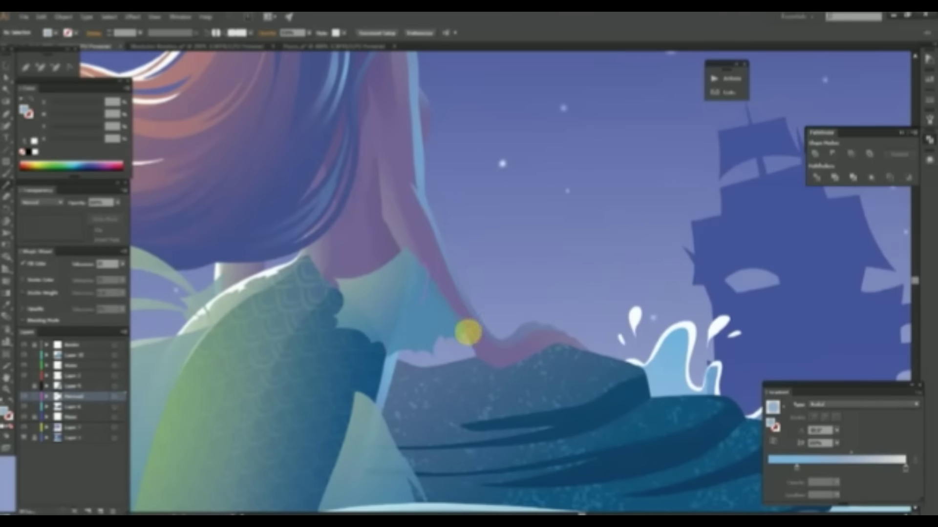
Set the waist fin gradient's starting stop to light blue.
click(458, 321)
click(791, 468)
click(407, 242)
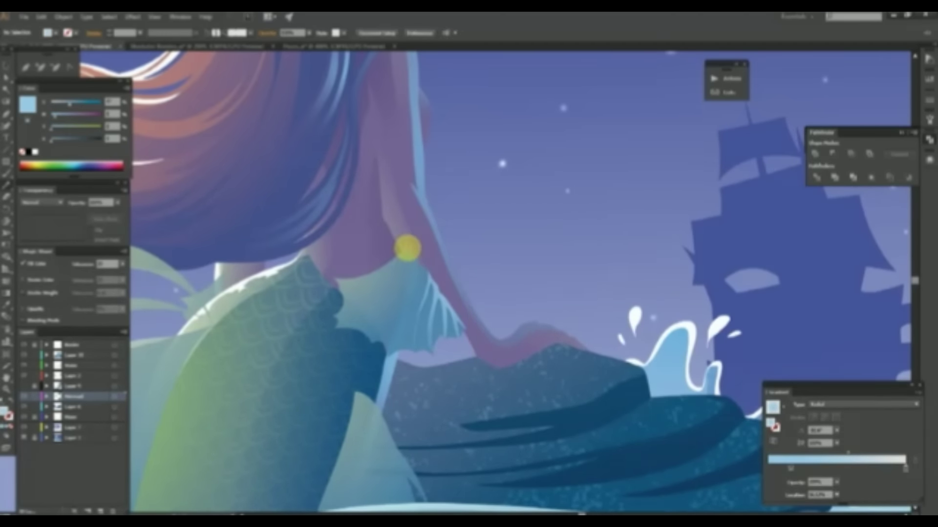
Draw a rib line across the fin with the Pen tool.
click(427, 298)
click(434, 365)
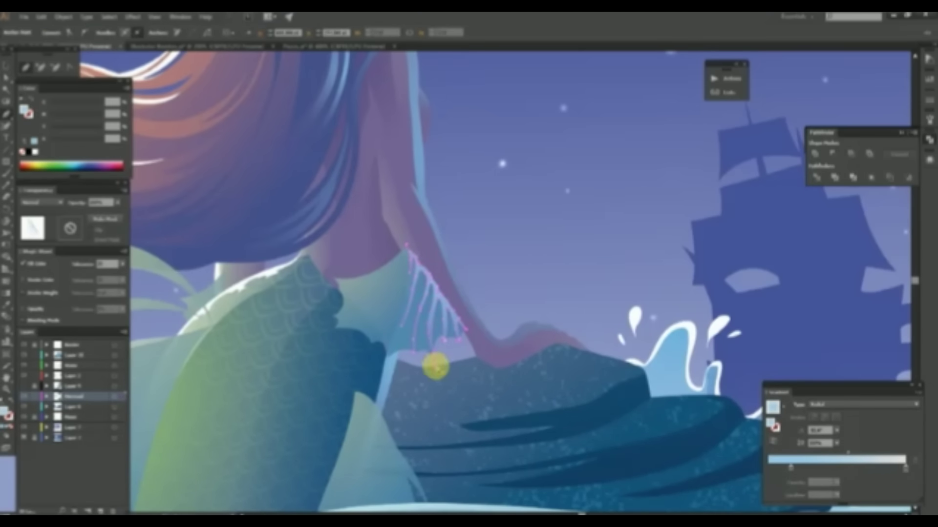
scroll(442, 323, up, 2)
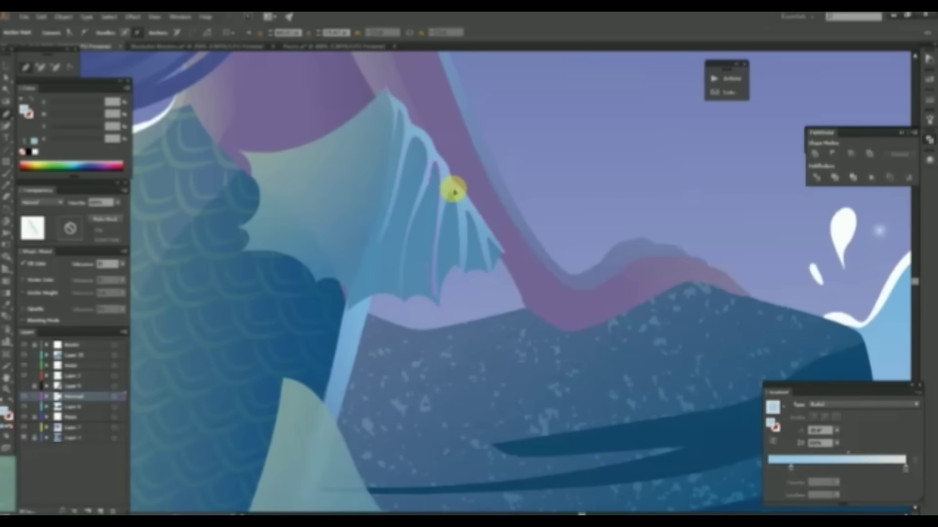
click(463, 226)
scroll(483, 233, down, 3)
scroll(381, 293, up, 3)
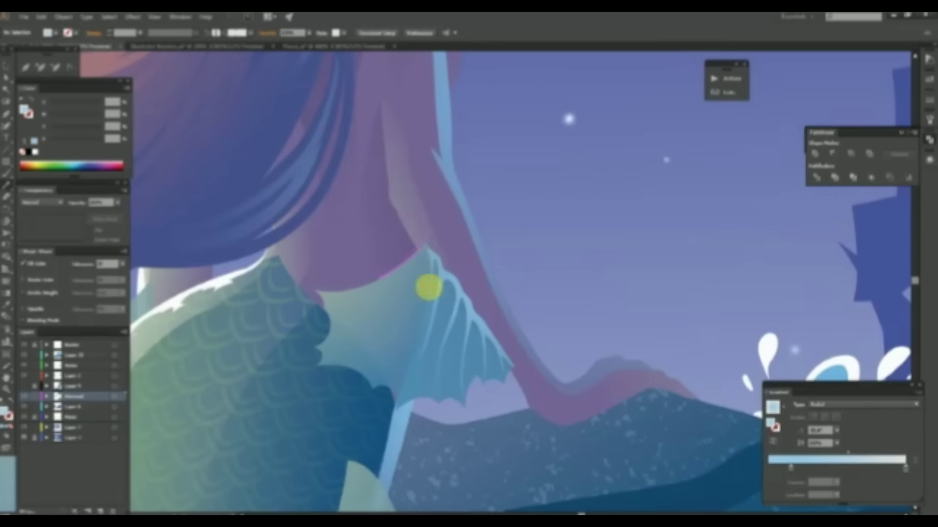
Reselect the fin, the rock and the light-blue fin to check them.
click(423, 309)
scroll(482, 288, down, 3)
scroll(146, 195, up, 1)
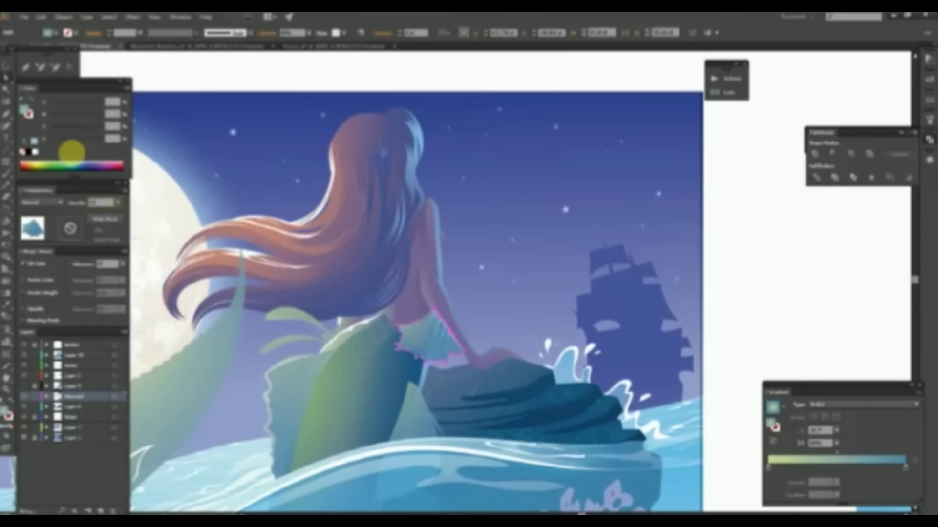
click(420, 371)
scroll(439, 347, up, 2)
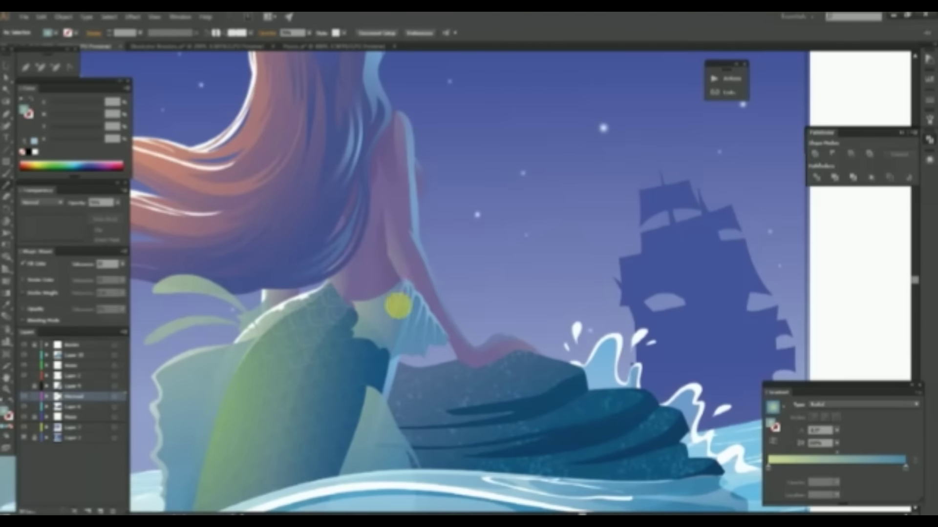
click(391, 329)
Redirect the fin's gradient upward along its length with the Gradient tool.
drag(471, 390, 477, 306)
scroll(430, 307, down, 3)
scroll(371, 210, up, 3)
scroll(428, 302, up, 2)
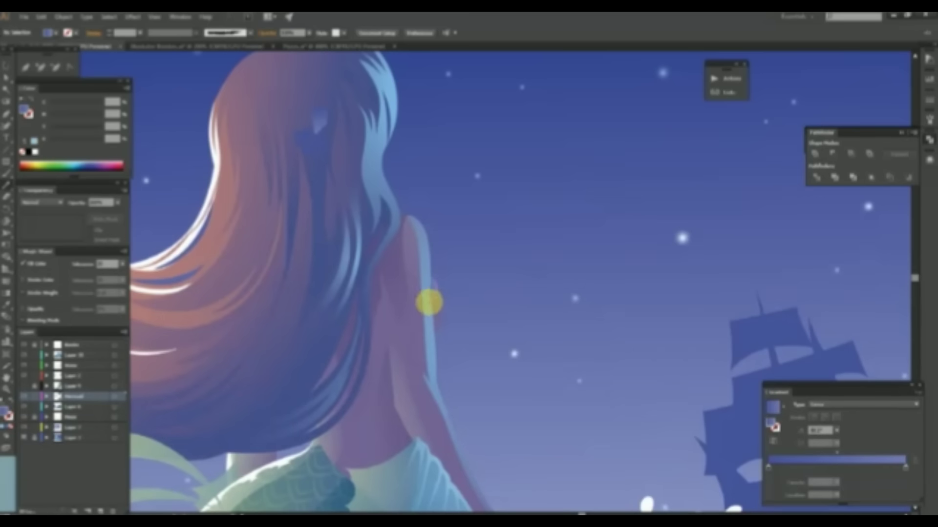
Select and adjust the small paths on the mermaid's back near her shoulder.
click(434, 305)
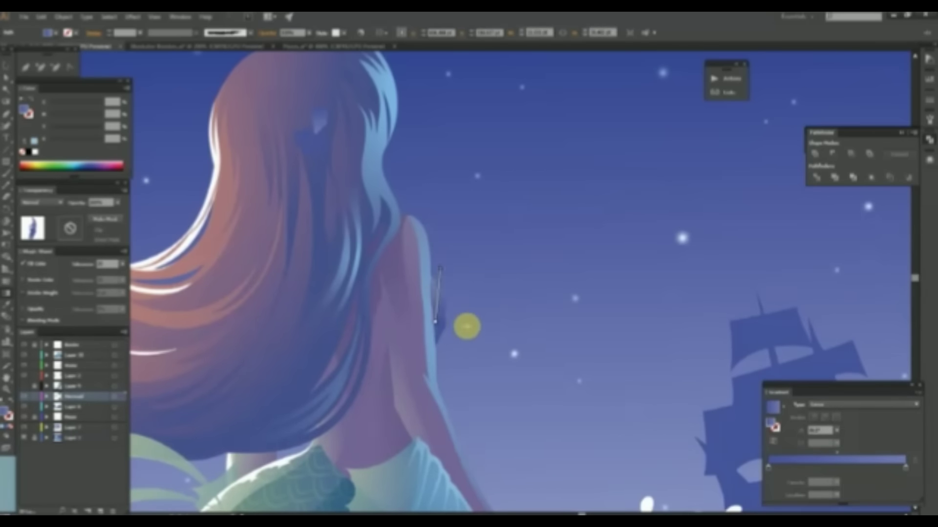
scroll(466, 326, down, 3)
scroll(446, 274, up, 3)
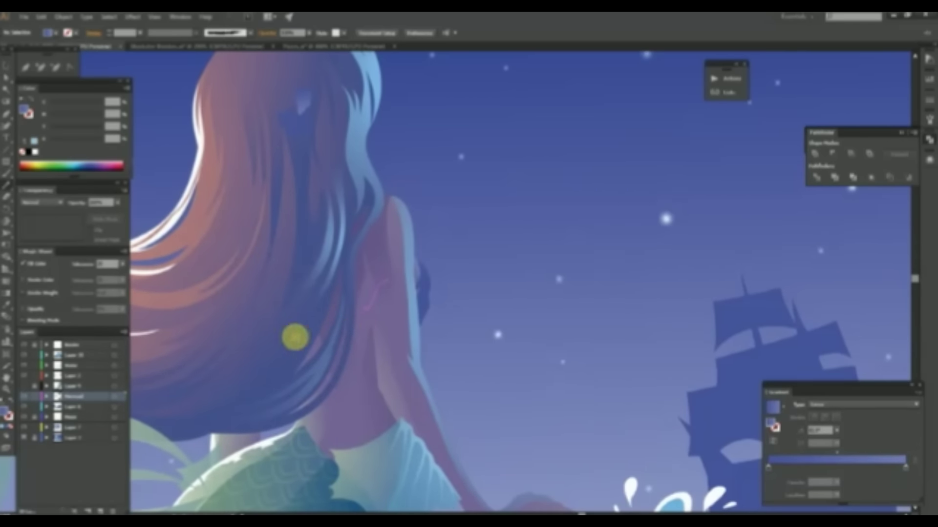
click(400, 299)
click(370, 315)
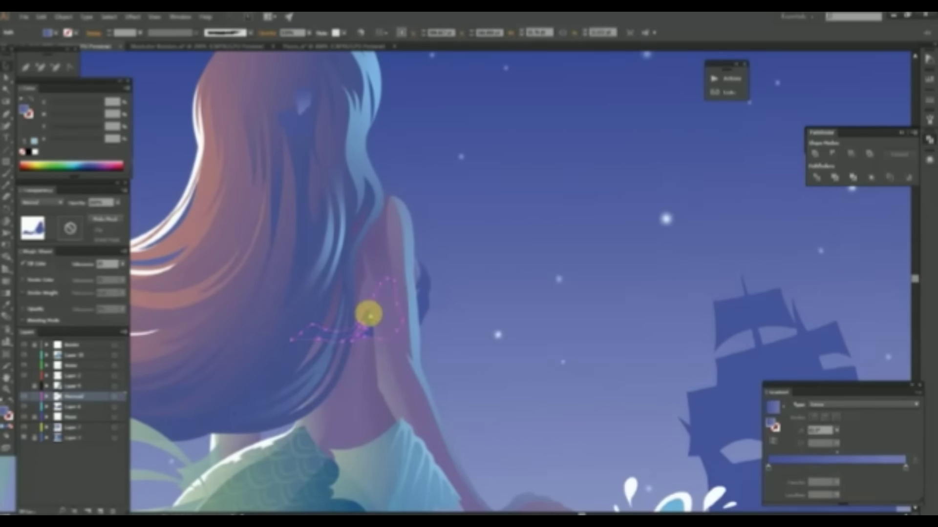
scroll(369, 315, down, 3)
scroll(464, 391, right, 2)
scroll(537, 447, up, 2)
Select the yellow-gradient object and then the mermaid artwork.
click(537, 448)
scroll(386, 191, up, 2)
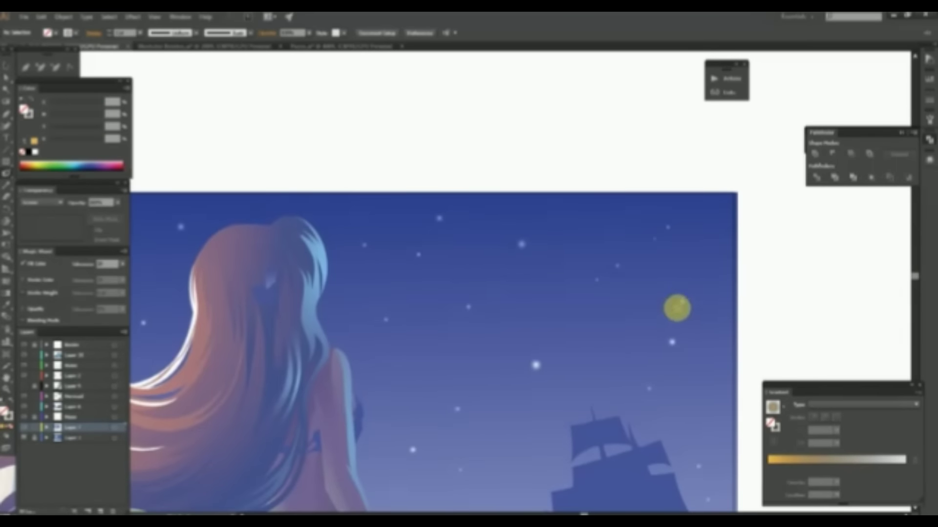
scroll(469, 293, down, 3)
scroll(469, 293, down, 1)
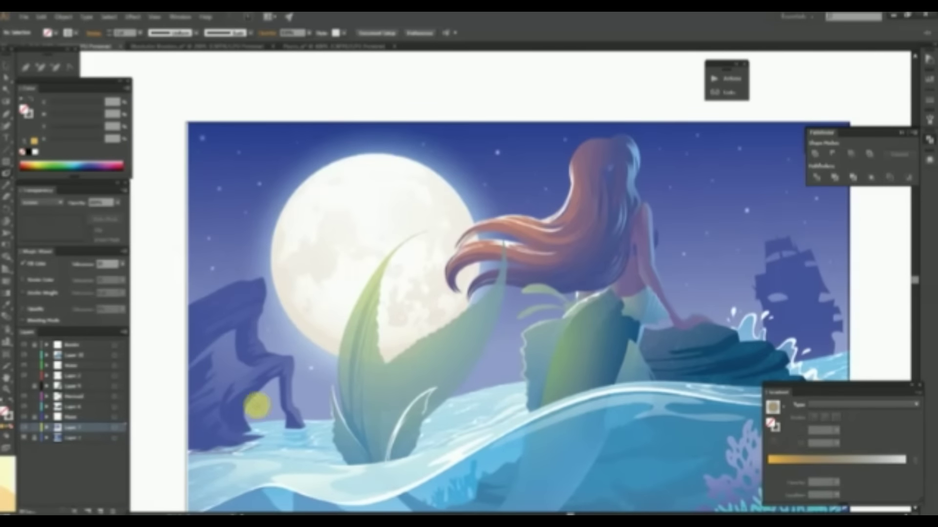
scroll(702, 216, up, 3)
click(281, 163)
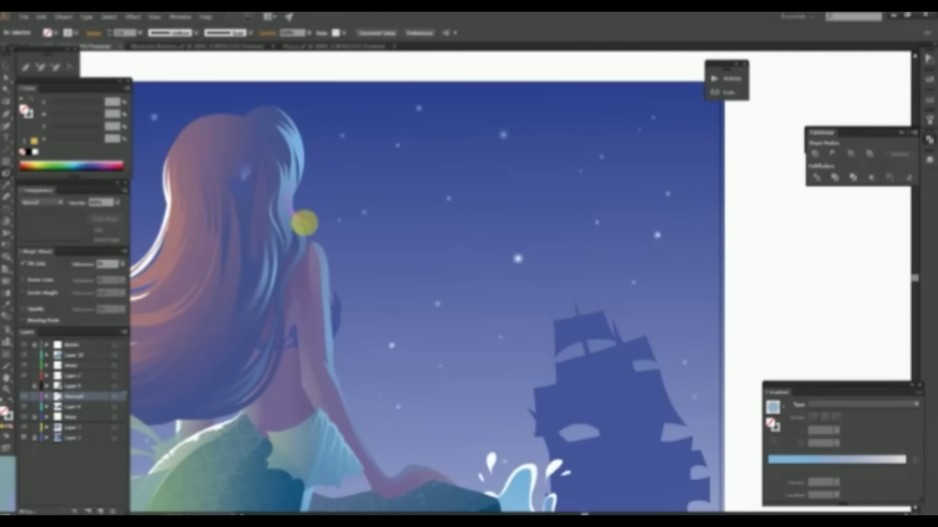
scroll(352, 195, down, 3)
scroll(418, 269, up, 3)
Marquee-select paths across the hair, then begin a white highlight on the ship.
drag(449, 234, 341, 379)
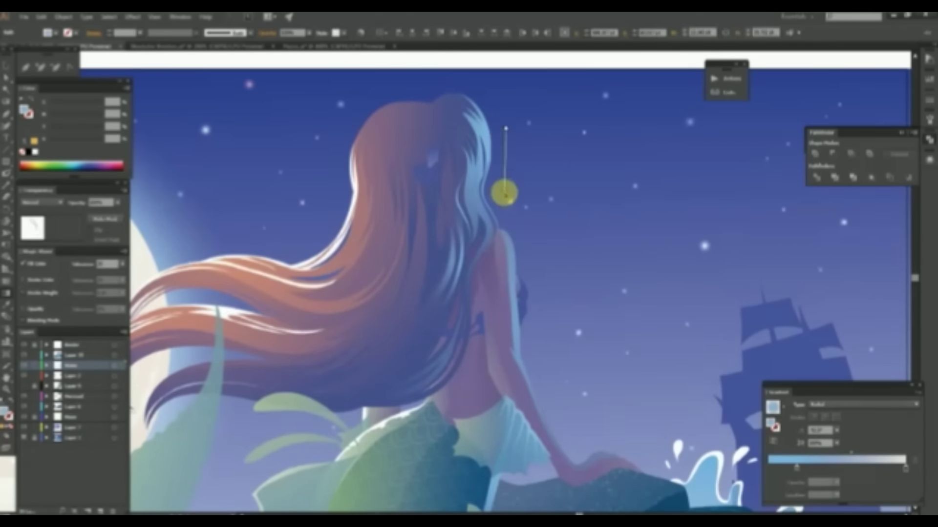
scroll(498, 269, down, 3)
scroll(555, 345, up, 1)
scroll(554, 345, down, 2)
scroll(613, 237, up, 3)
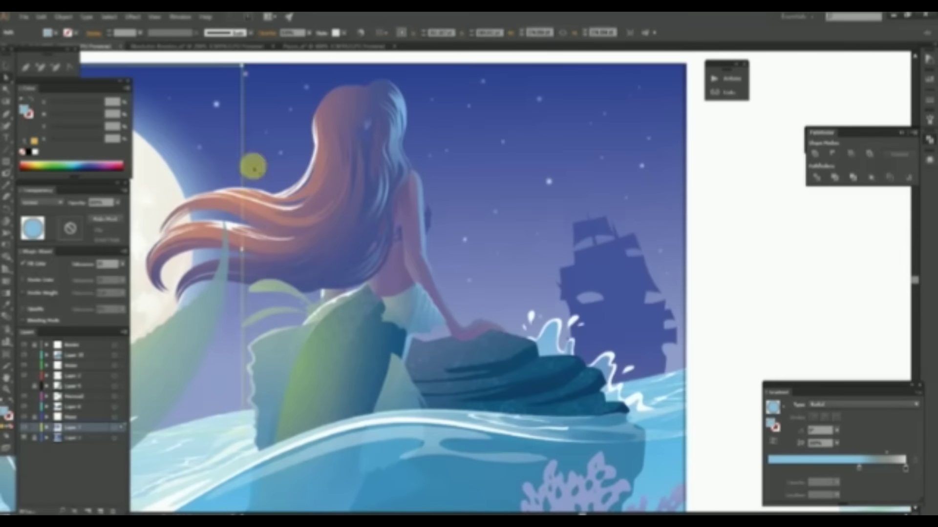
scroll(151, 200, up, 2)
scroll(554, 268, up, 3)
click(393, 272)
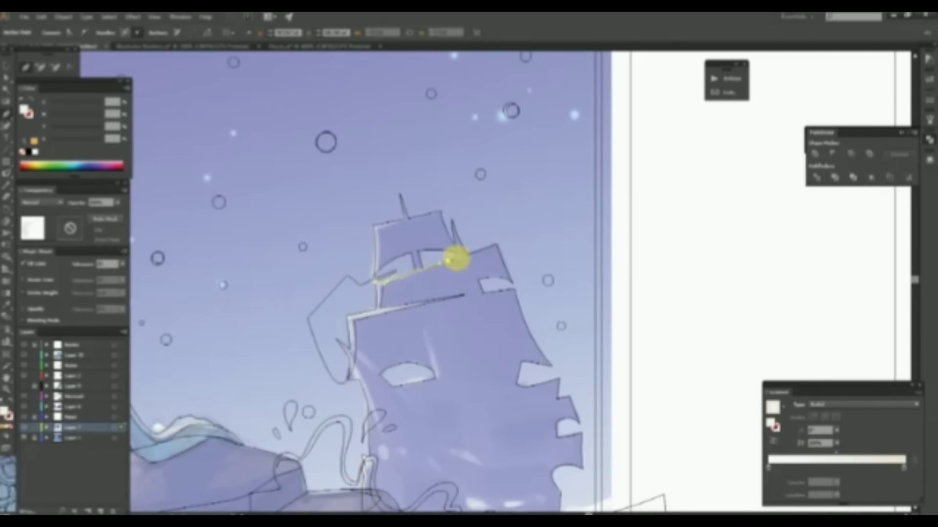
Delete the unwanted tall path and compare the ship highlight in Outline and Preview.
scroll(455, 259, down, 2)
scroll(421, 285, up, 3)
scroll(420, 285, down, 1)
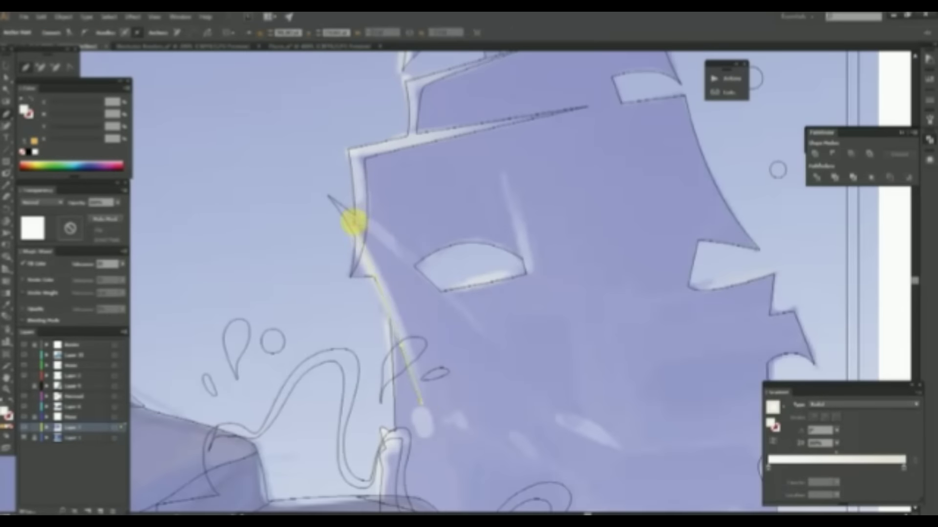
key(ctrl+y)
key(Delete)
key(ctrl+y)
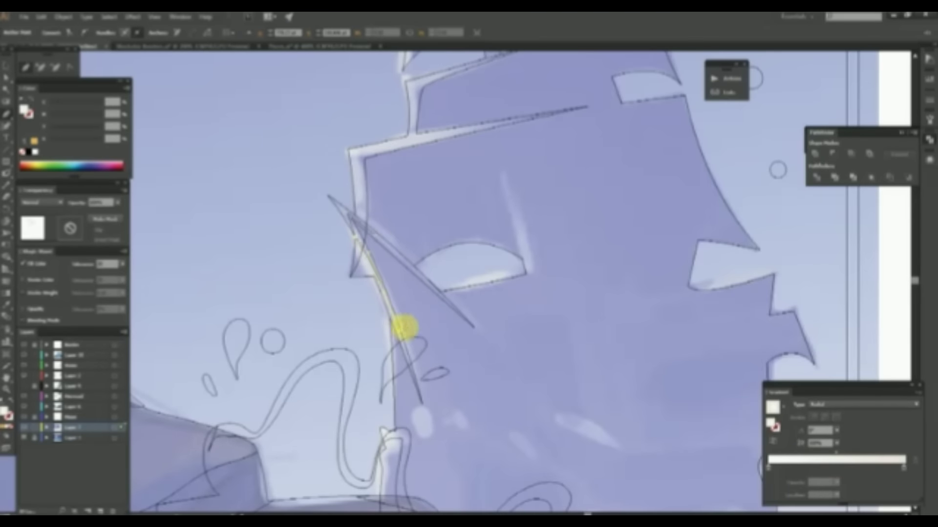
key(ctrl+y)
key(ctrl+y)
click(354, 262)
key(ctrl+y)
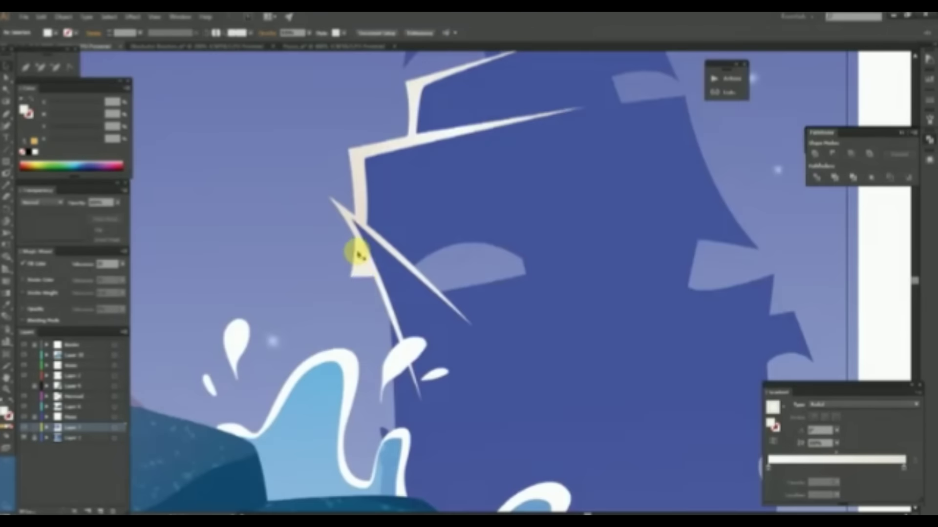
scroll(439, 269, down, 2)
key(ctrl+y)
Add a cream highlight segment along the ship's rigging, checking it in Preview.
click(359, 335)
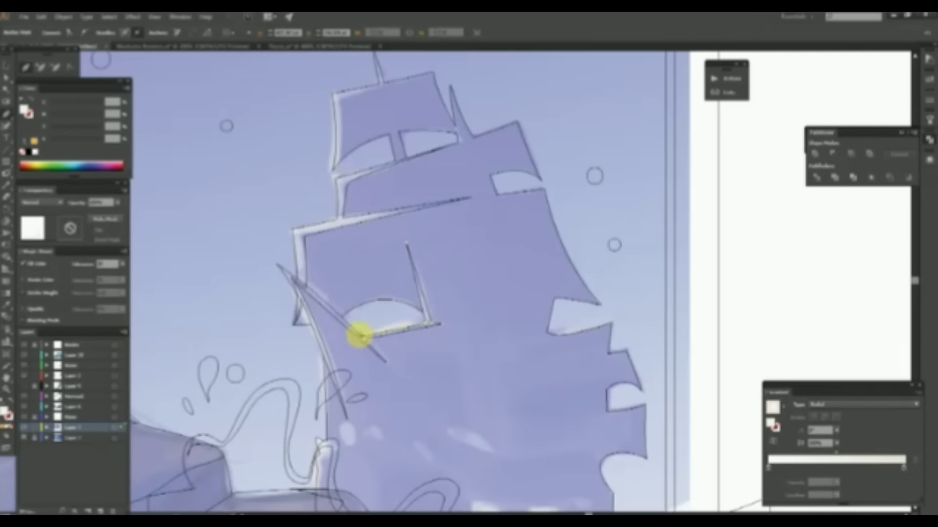
key(ctrl+y)
scroll(371, 293, down, 2)
key(ctrl+y)
key(ctrl+y)
click(387, 299)
click(526, 263)
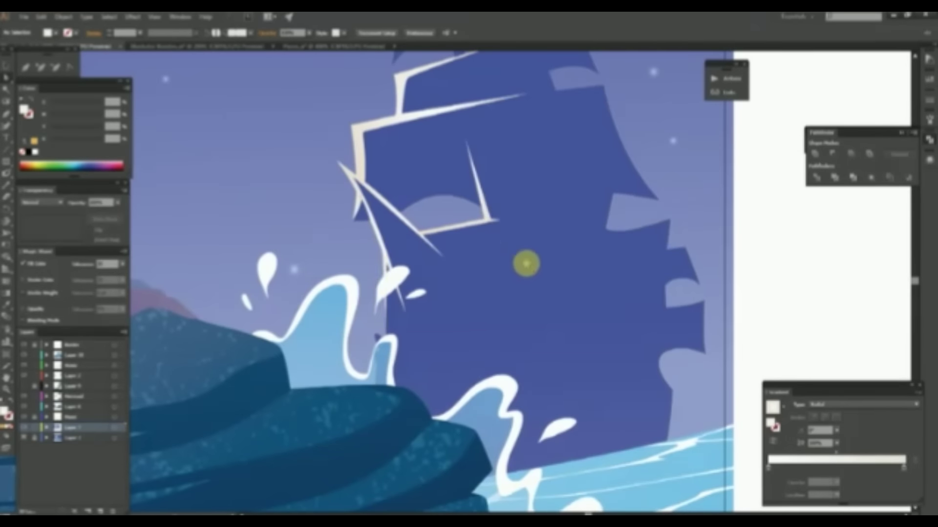
key(ctrl+y)
scroll(526, 264, up, 3)
Draw a cream highlight line on the top sails and review the finished rigging highlights.
click(473, 269)
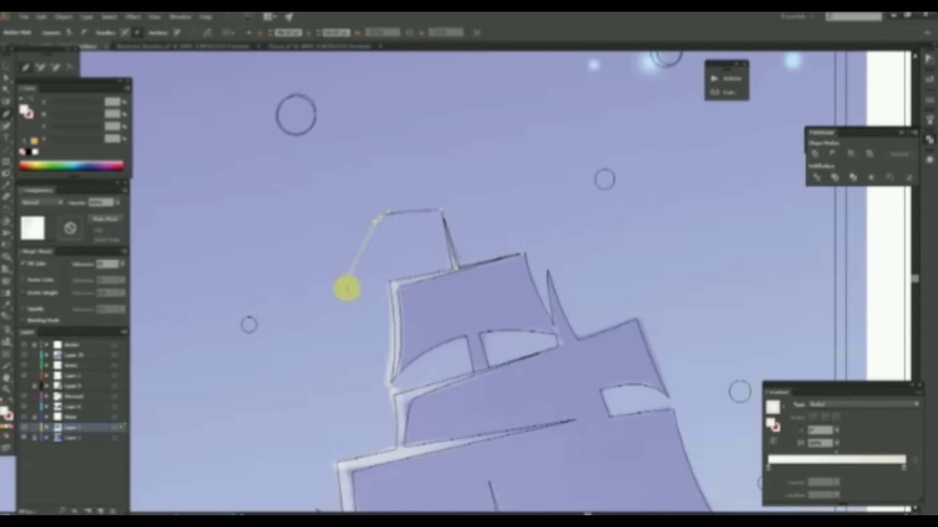
key(ctrl+y)
scroll(513, 324, down, 3)
scroll(460, 247, down, 2)
key(ctrl+y)
key(ctrl+y)
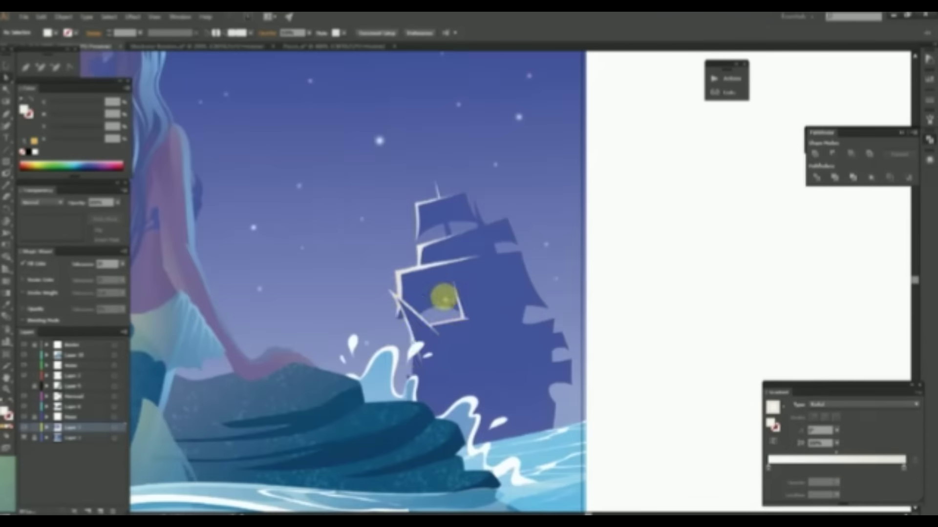
click(418, 356)
scroll(414, 268, up, 3)
scroll(383, 119, down, 1)
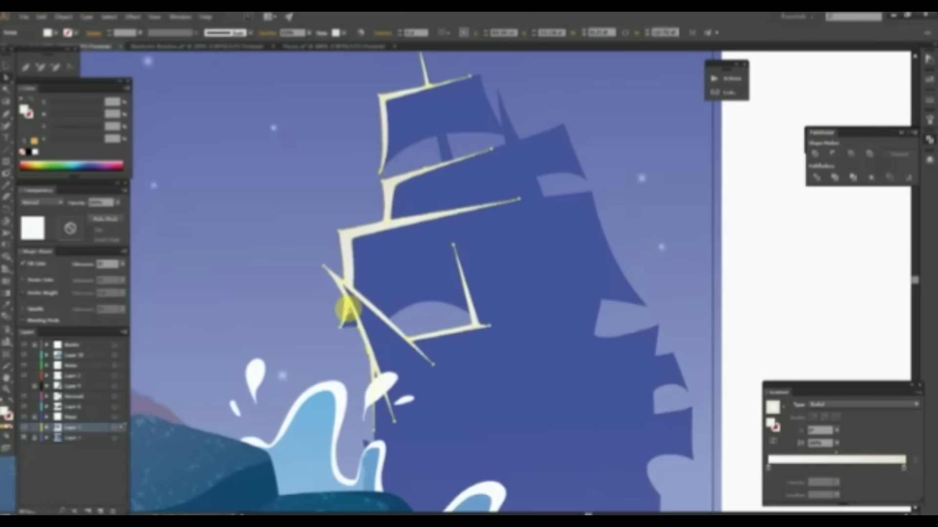
scroll(496, 336, down, 5)
scroll(495, 336, down, 2)
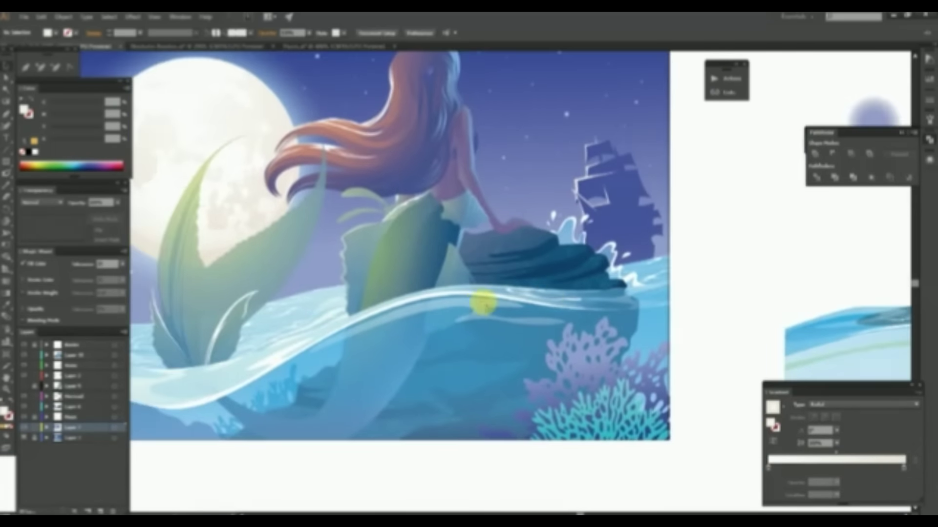
Crop the speckle texture to the rock's shape with Pathfinder Merge and Intersect.
scroll(477, 301, down, 2)
click(41, 17)
click(479, 320)
click(853, 177)
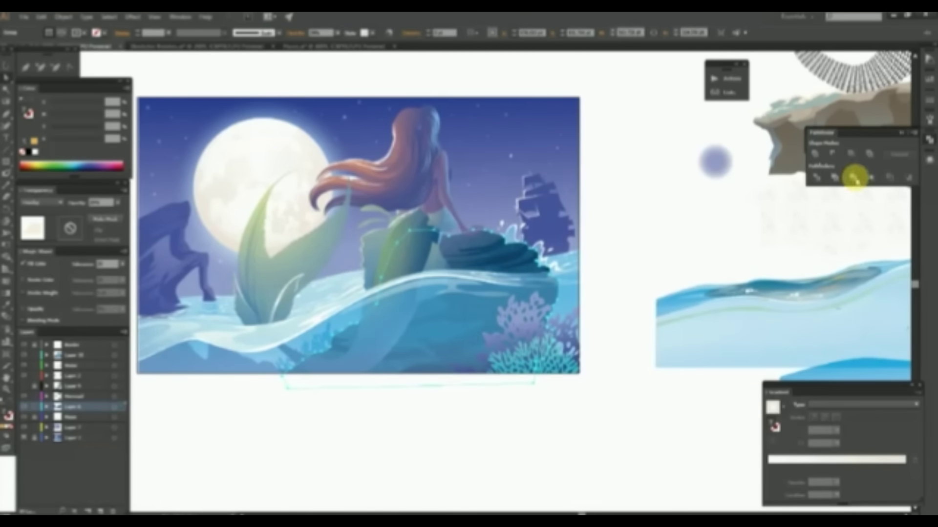
scroll(587, 238, up, 2)
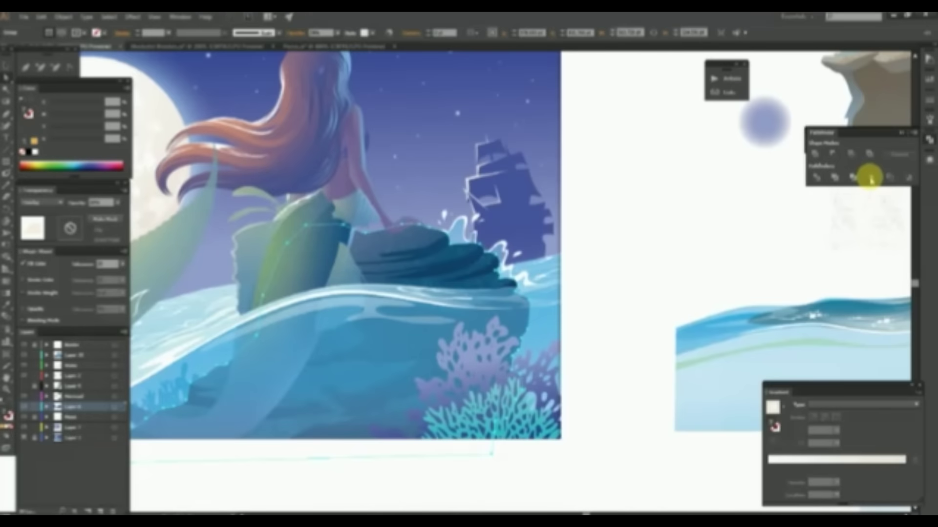
click(870, 177)
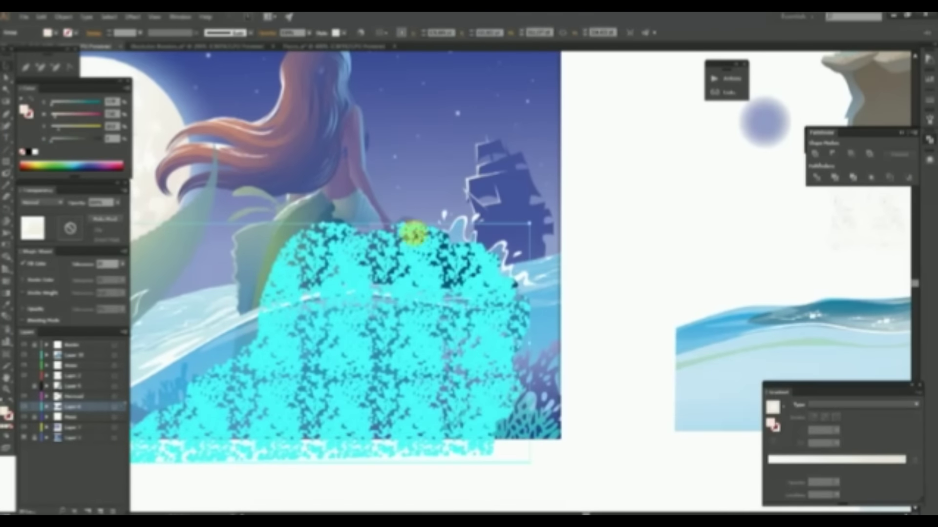
click(815, 151)
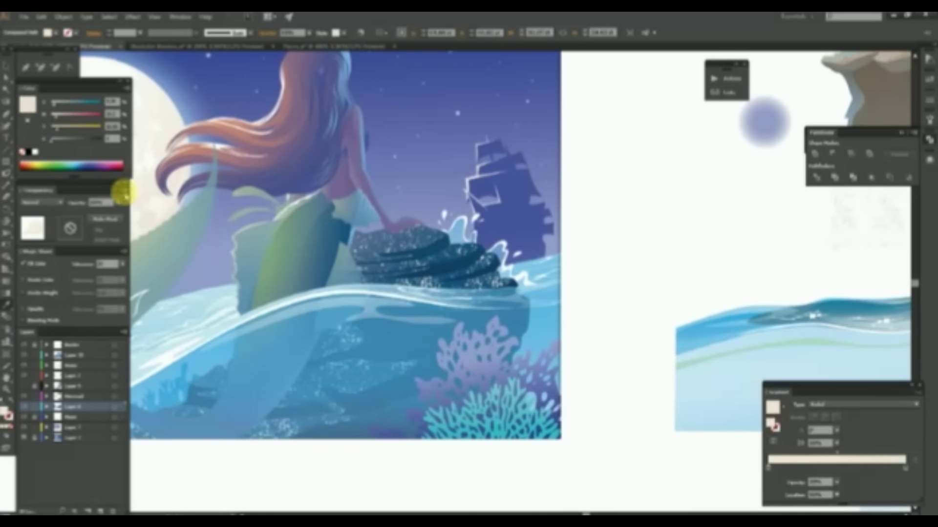
Fill the speckles with a radial gradient ending in navy and drag it across the rock.
click(777, 429)
click(74, 114)
click(71, 139)
drag(322, 212, 504, 336)
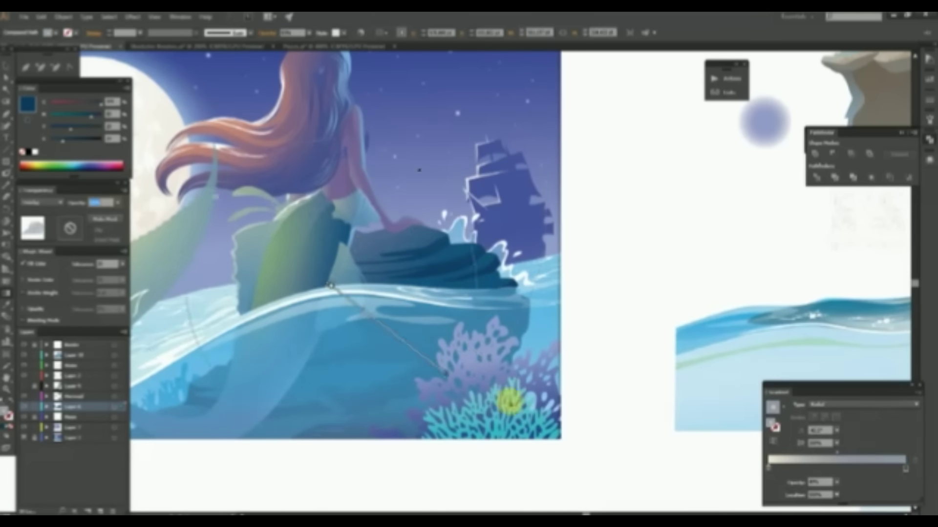
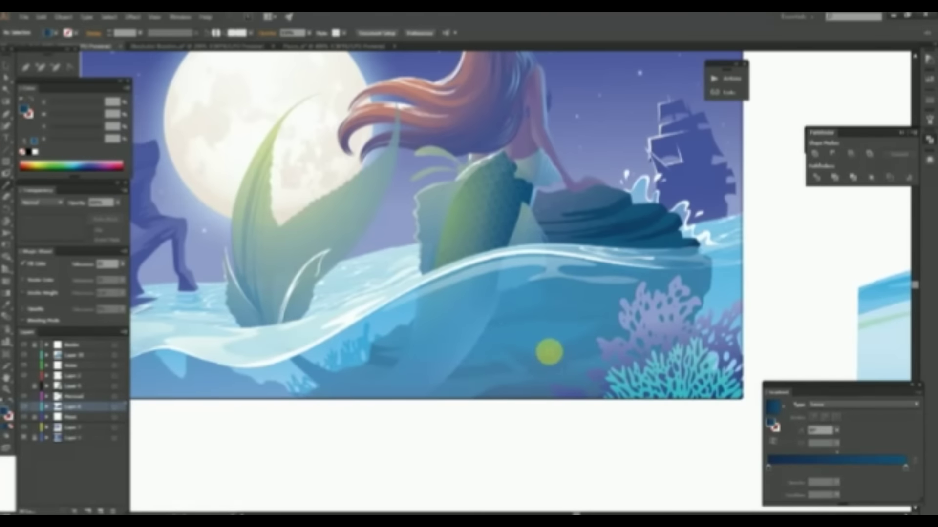
Give the lower-right coral a light cyan gradient with the Gradient tool.
click(545, 342)
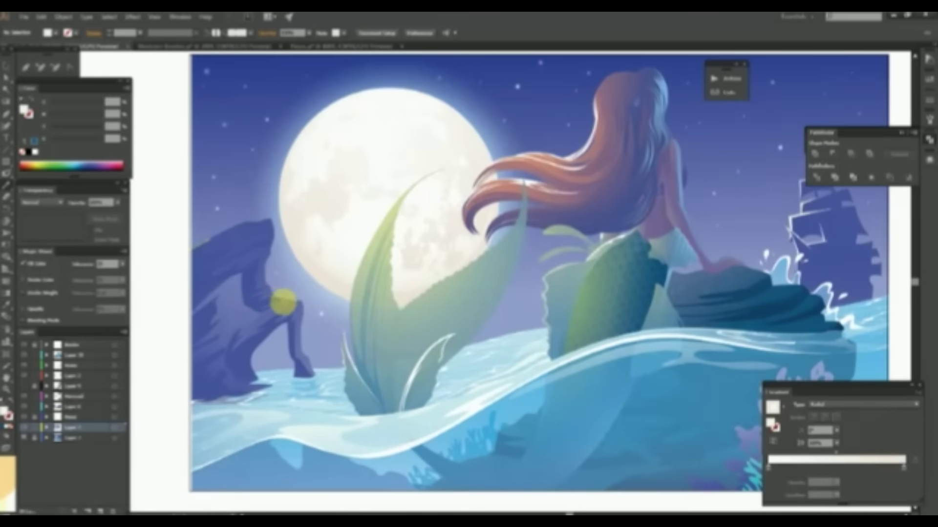
click(251, 215)
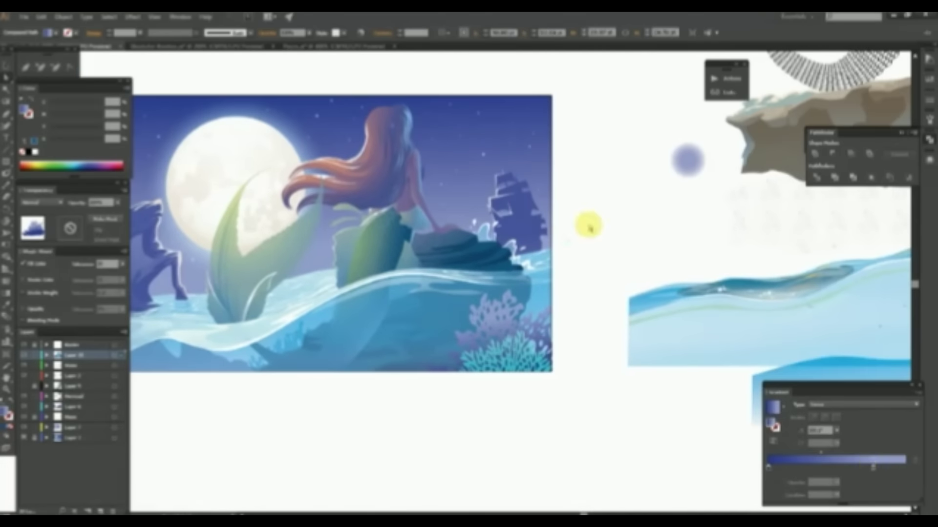
click(769, 467)
drag(63, 114, 93, 115)
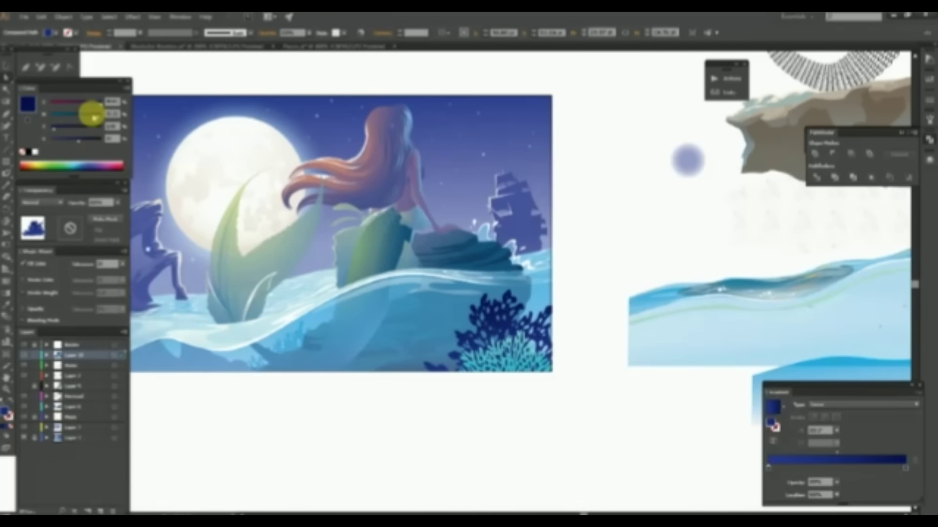
key(g)
drag(472, 303, 486, 379)
drag(534, 335, 540, 364)
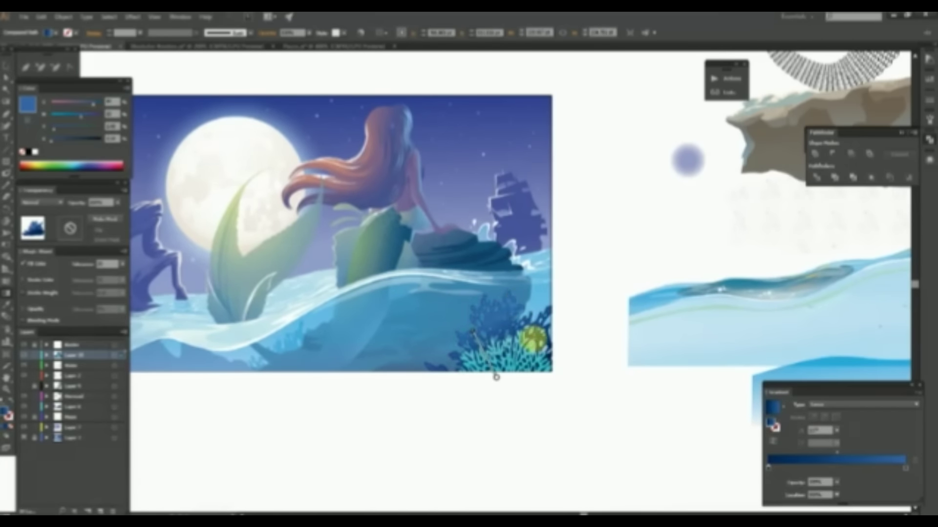
click(540, 364)
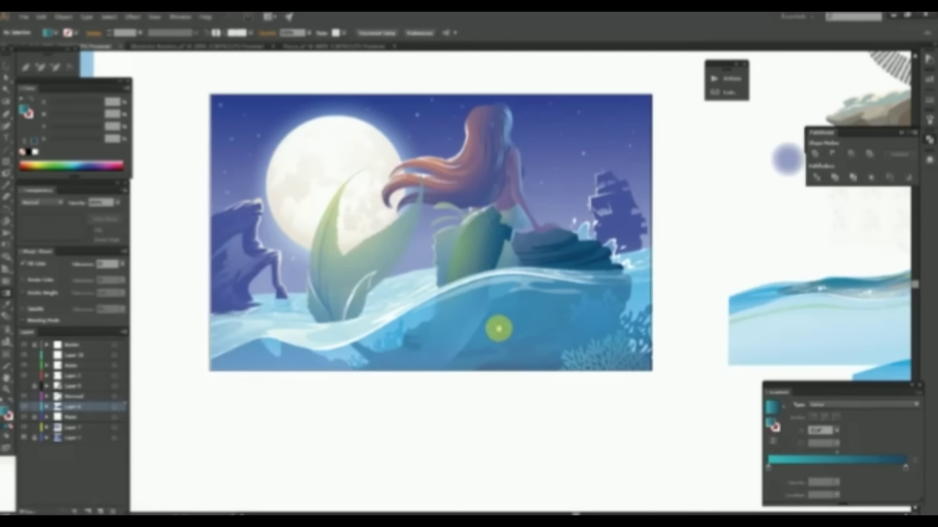
Make the wavy shape along the lower artwork into a compound path.
scroll(488, 307, up, 3)
scroll(489, 225, up, 2)
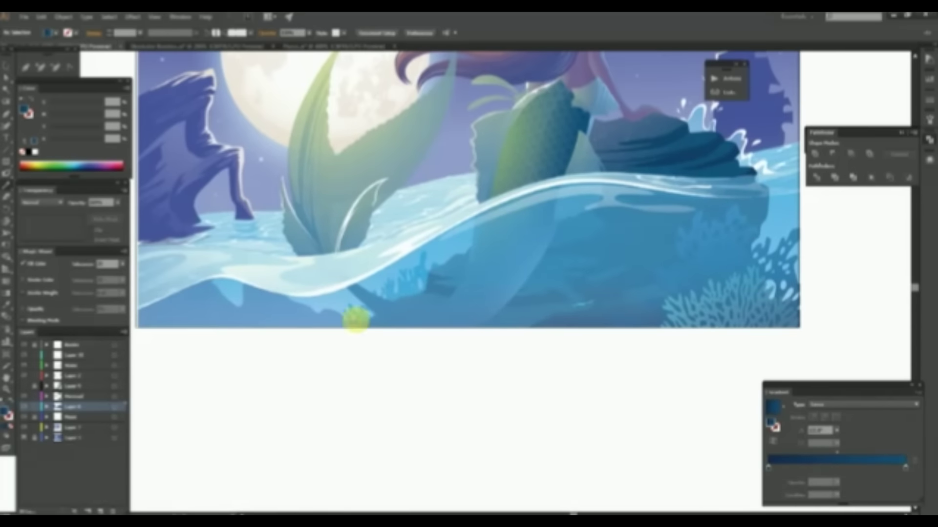
click(383, 314)
click(571, 334)
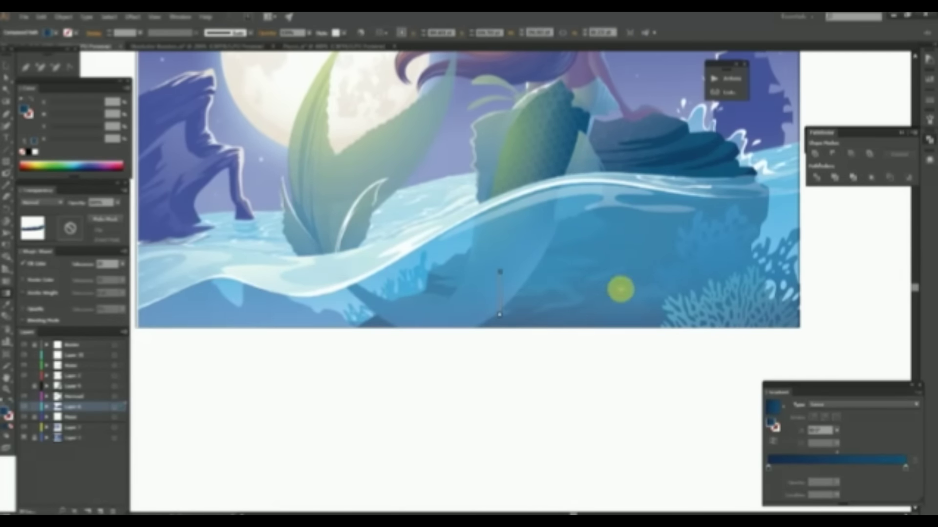
click(637, 241)
scroll(632, 264, down, 3)
scroll(489, 303, down, 3)
scroll(577, 293, up, 5)
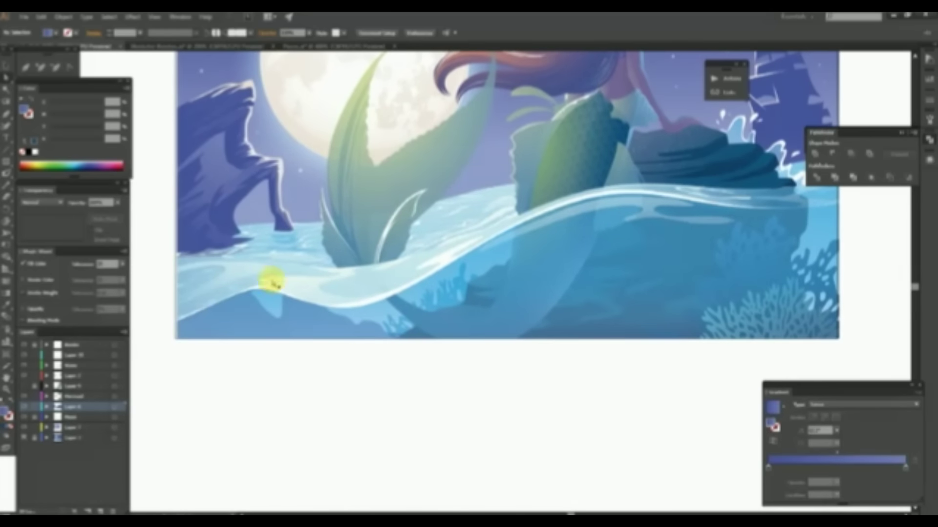
Set the lower wave gradient's end colour to purple and apply Gaussian Blur to another wave.
click(349, 331)
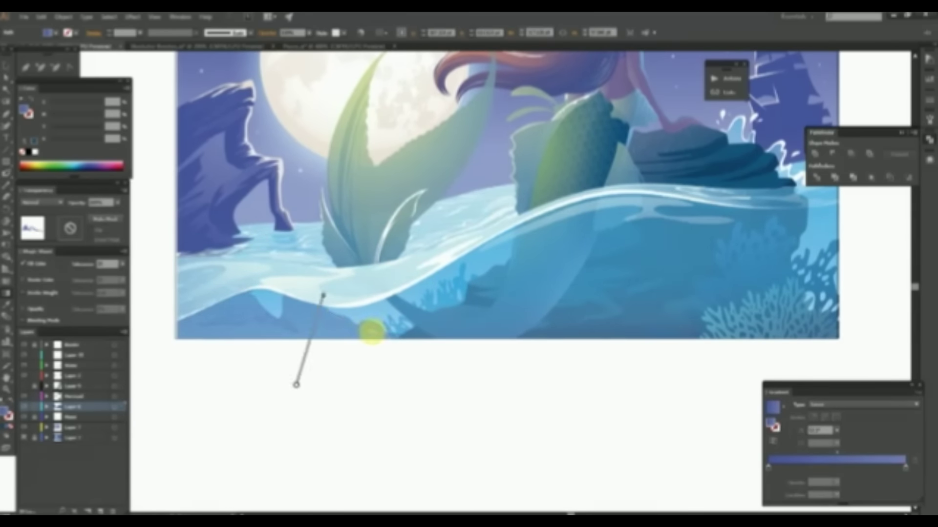
click(904, 468)
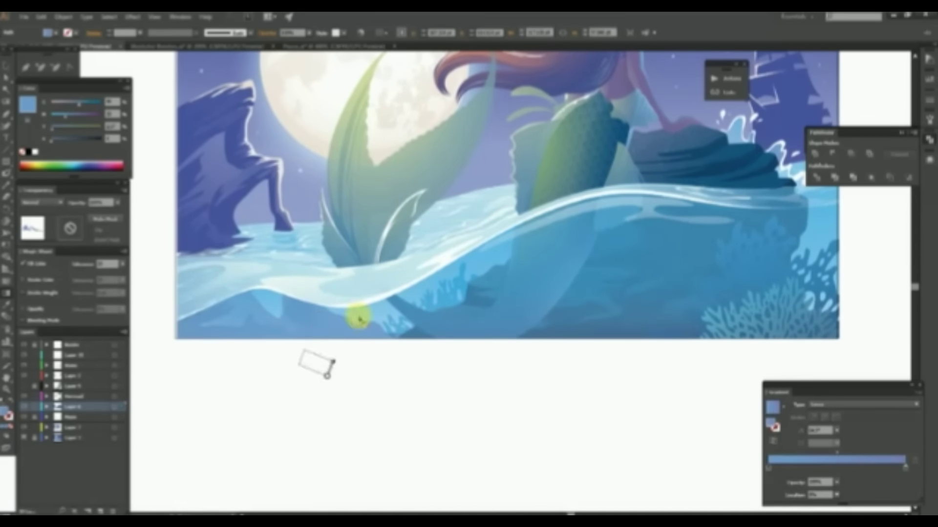
scroll(498, 316, up, 2)
click(301, 386)
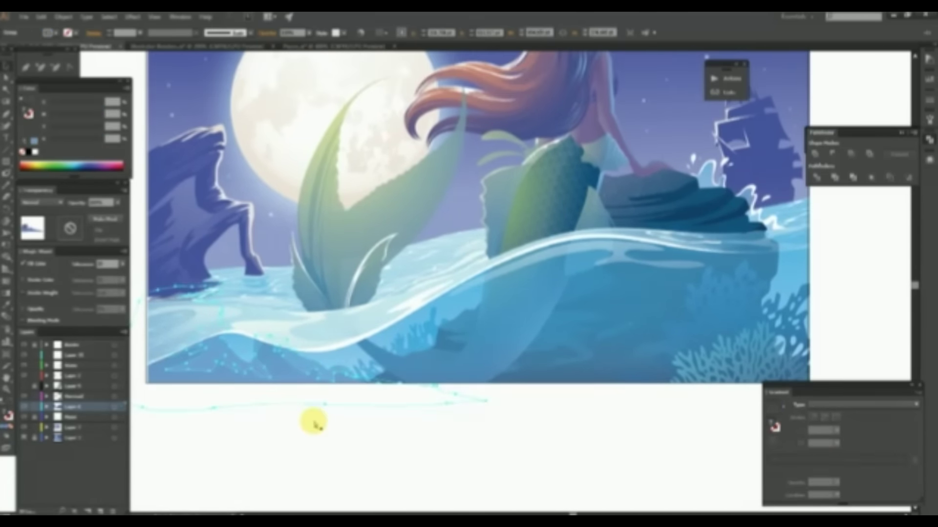
click(928, 159)
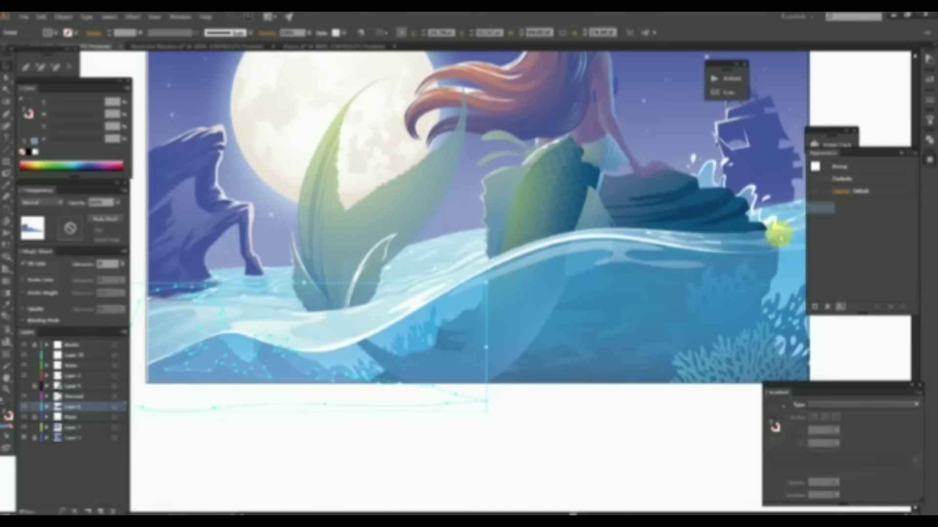
click(445, 278)
scroll(538, 156, down, 3)
scroll(436, 268, up, 6)
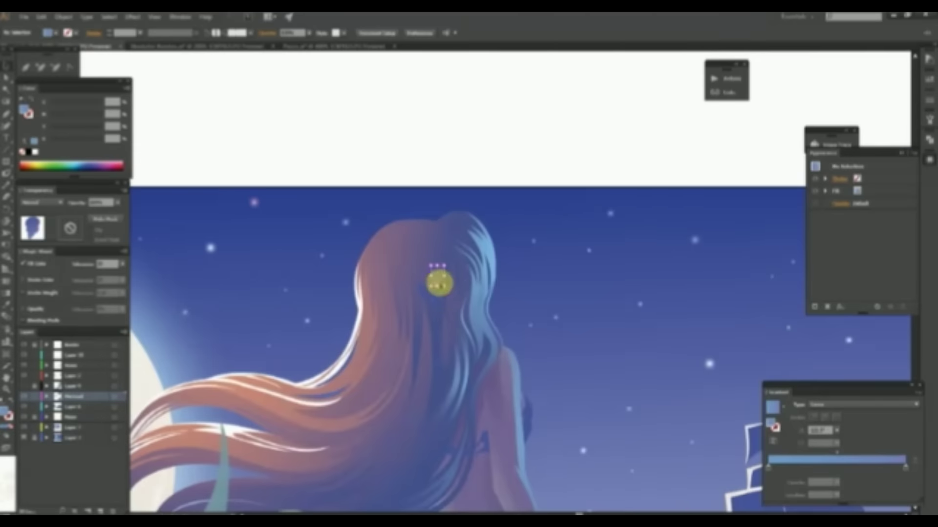
click(433, 281)
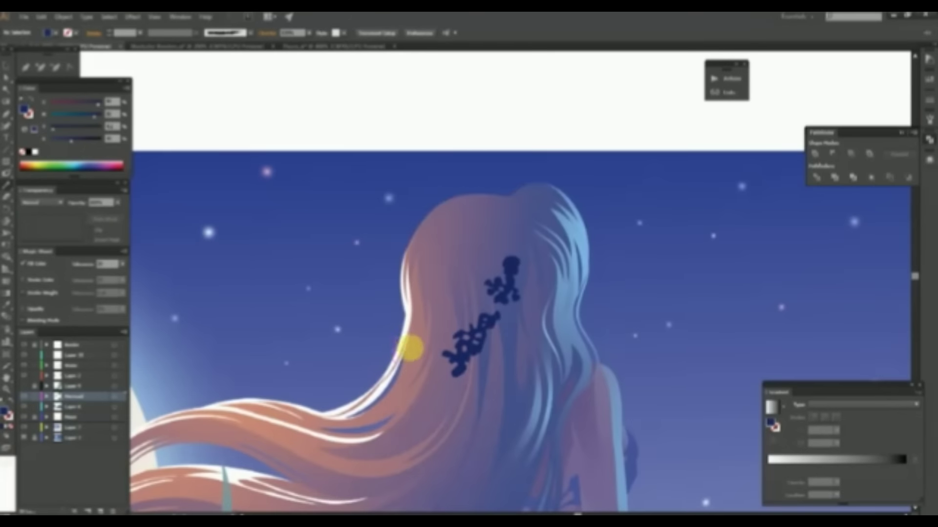
mouse_move(410, 347)
mouse_down()
mouse_move(416, 359)
mouse_move(428, 324)
mouse_up()
scroll(481, 282, down, 3)
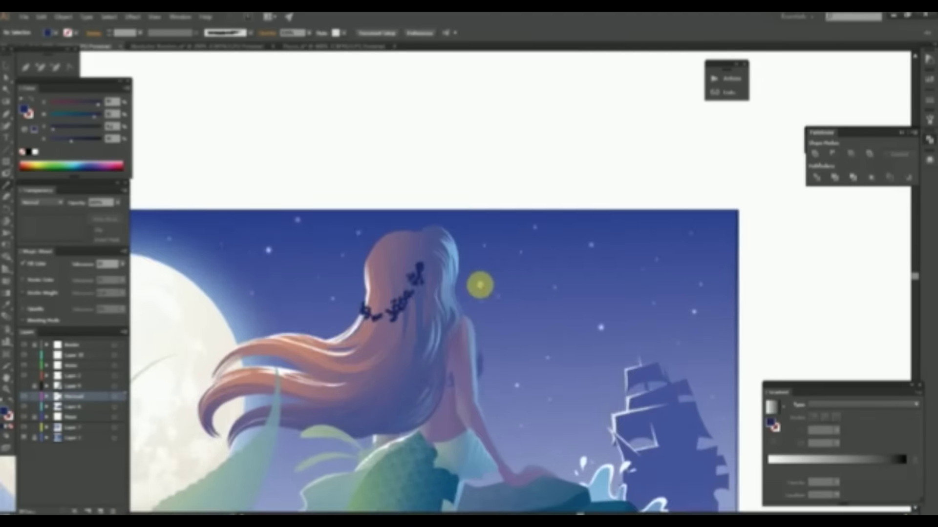
scroll(414, 293, up, 4)
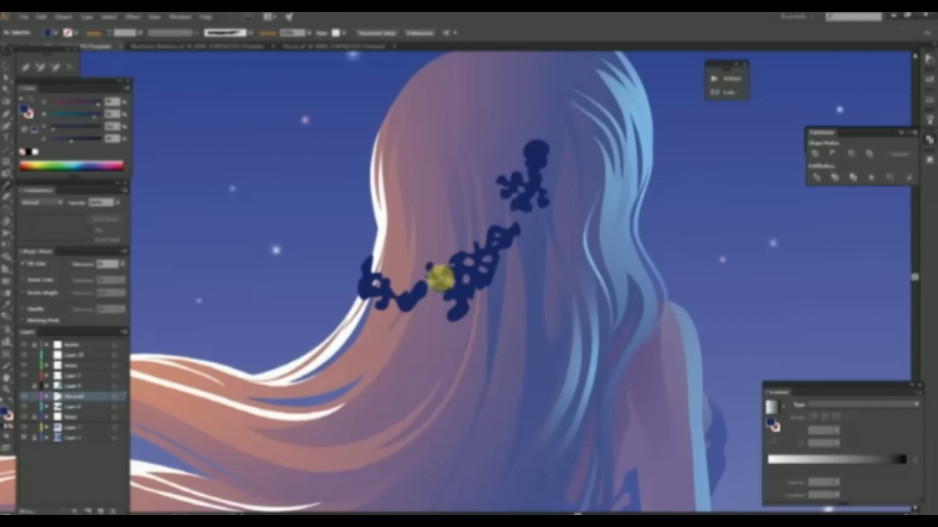
scroll(450, 245, down, 3)
scroll(509, 265, up, 2)
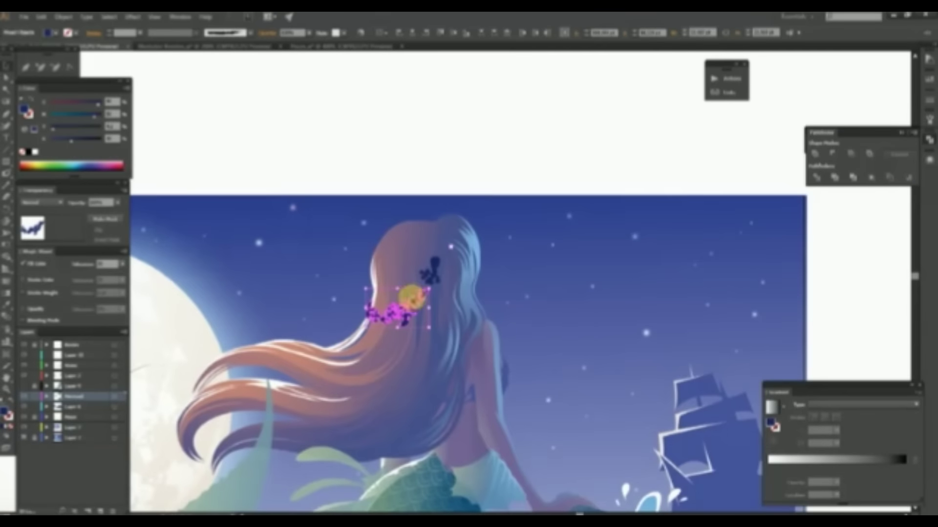
scroll(450, 259, up, 1)
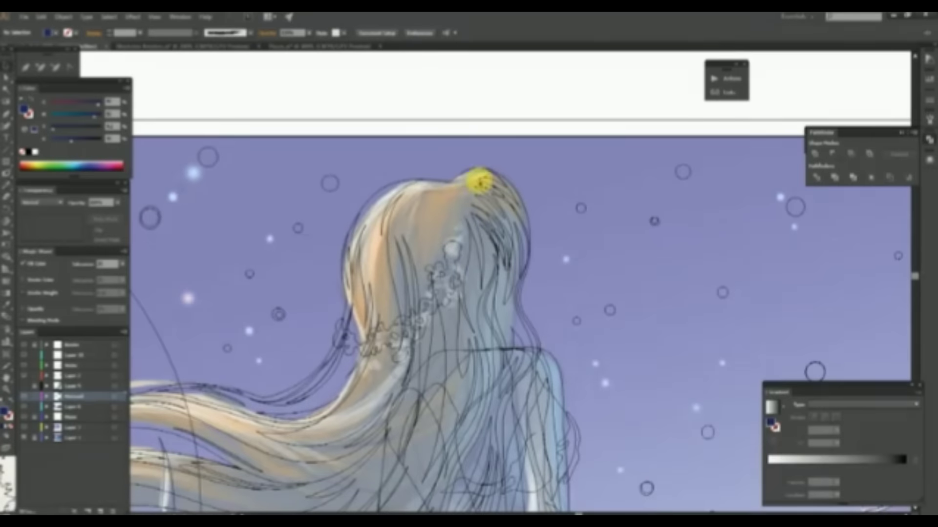
click(462, 204)
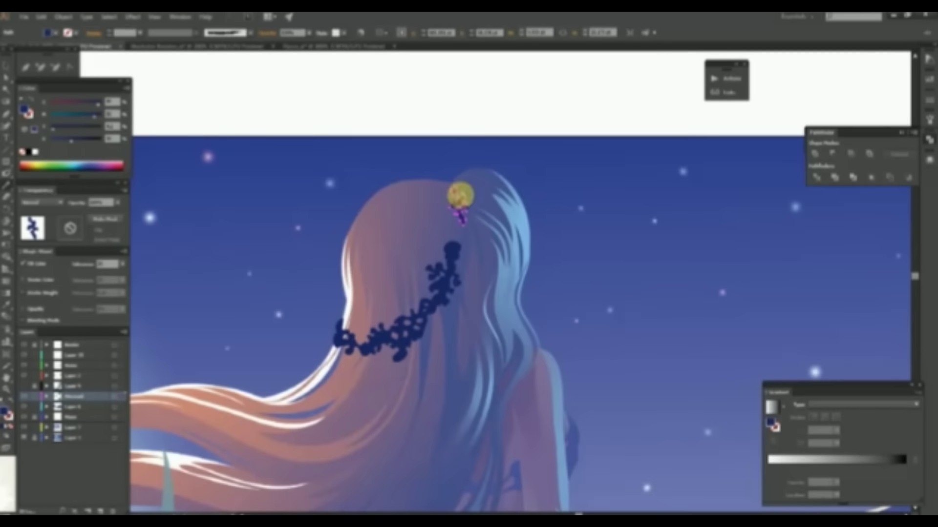
click(486, 178)
scroll(450, 192, up, 3)
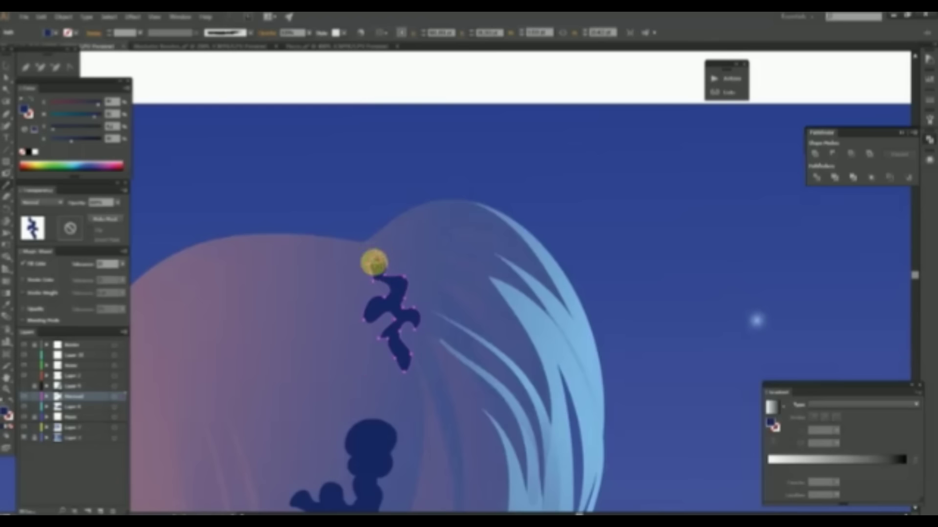
drag(382, 348, 405, 391)
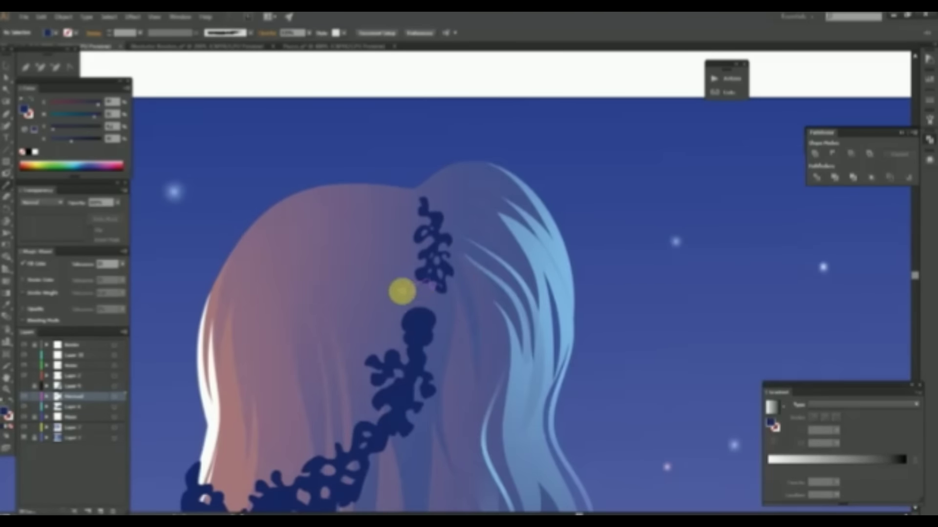
click(441, 332)
click(814, 153)
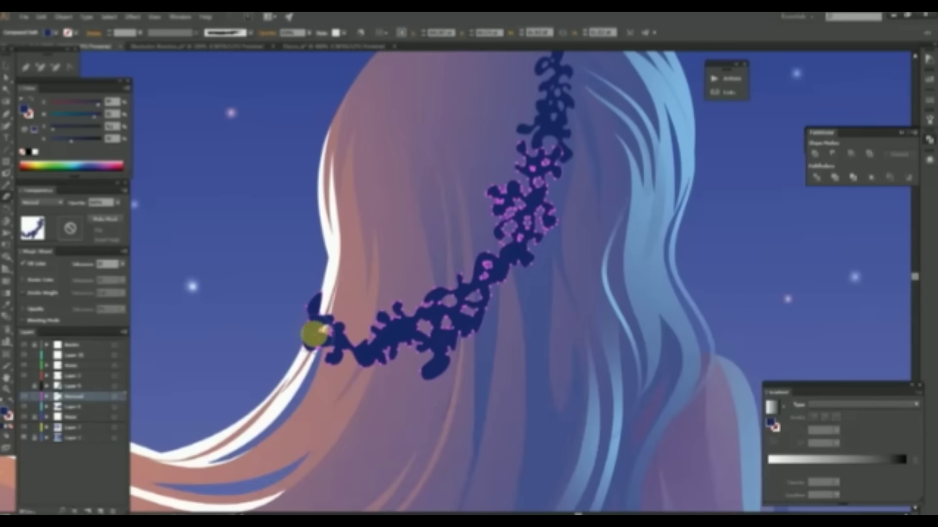
mouse_move(314, 333)
mouse_down()
mouse_move(366, 356)
mouse_move(445, 342)
mouse_up()
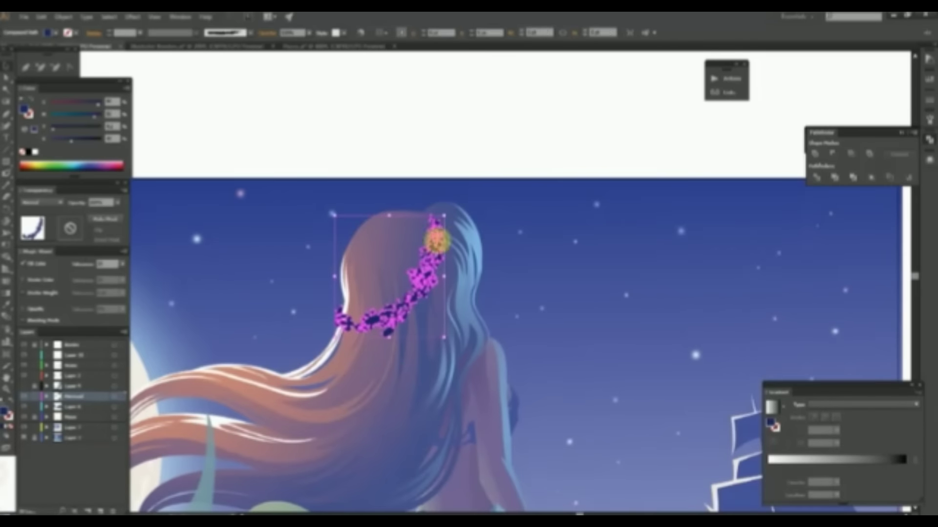
click(477, 281)
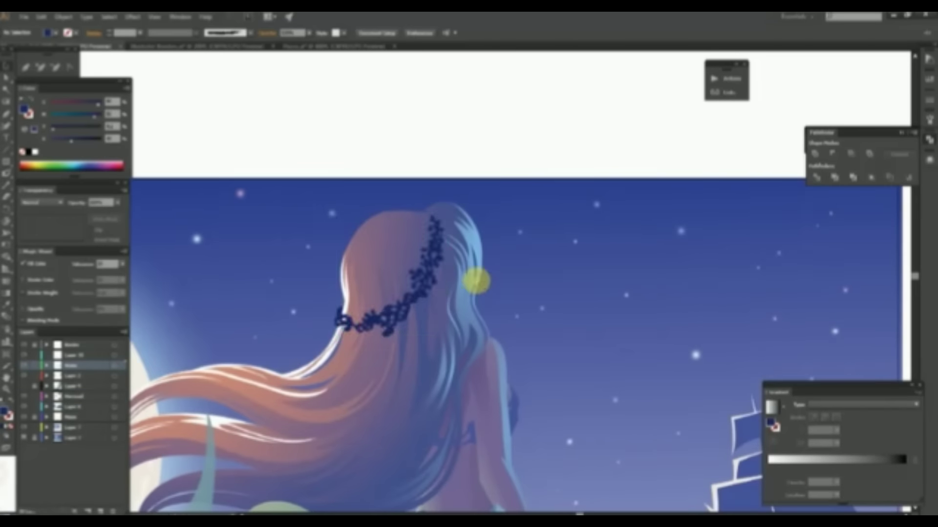
key(ctrl+minus)
click(438, 252)
key(ctrl+plus)
click(438, 291)
drag(438, 291, 454, 239)
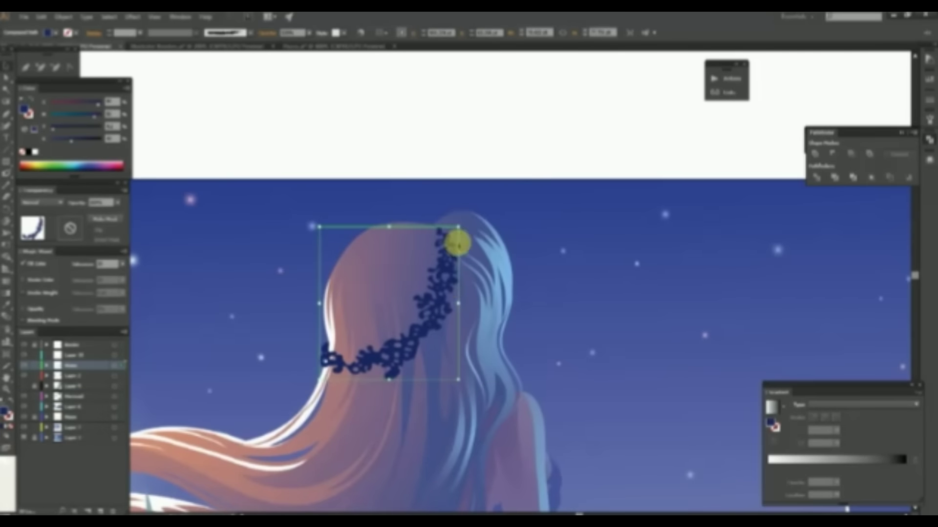
key(ctrl+minus)
click(420, 196)
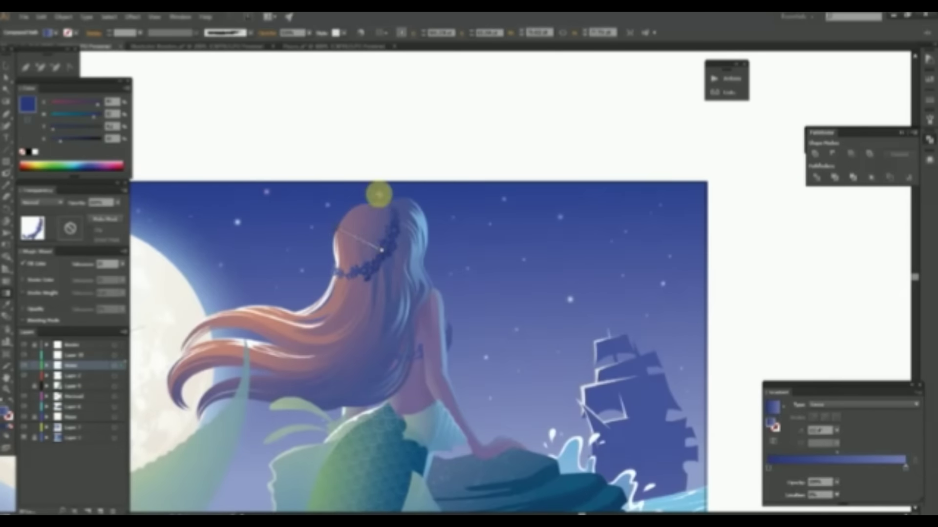
key(ctrl+minus)
key(ctrl+plus)
click(452, 314)
key(ctrl+minus)
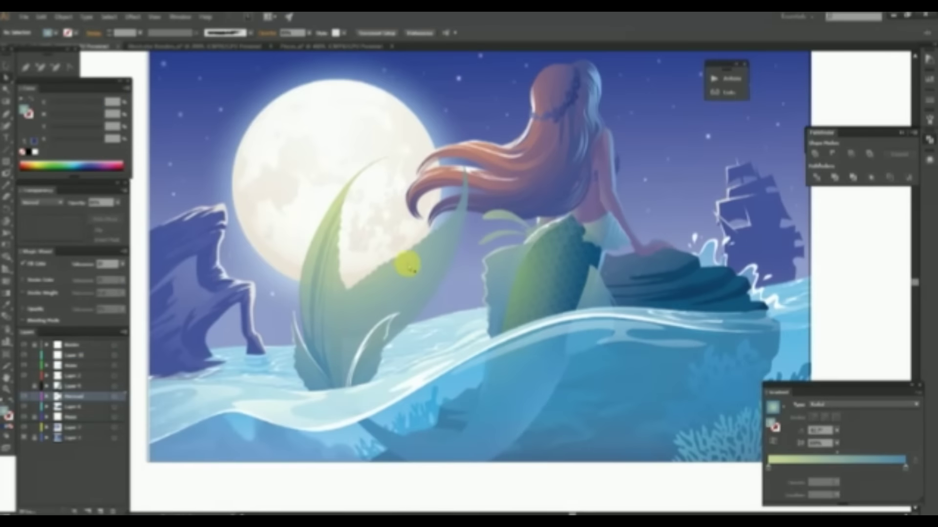
click(337, 317)
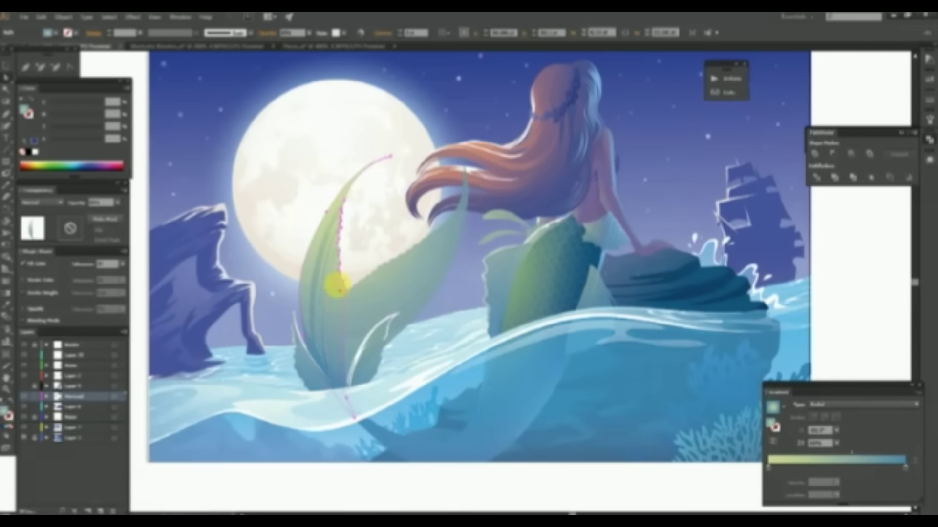
key(g)
key(ctrl+minus)
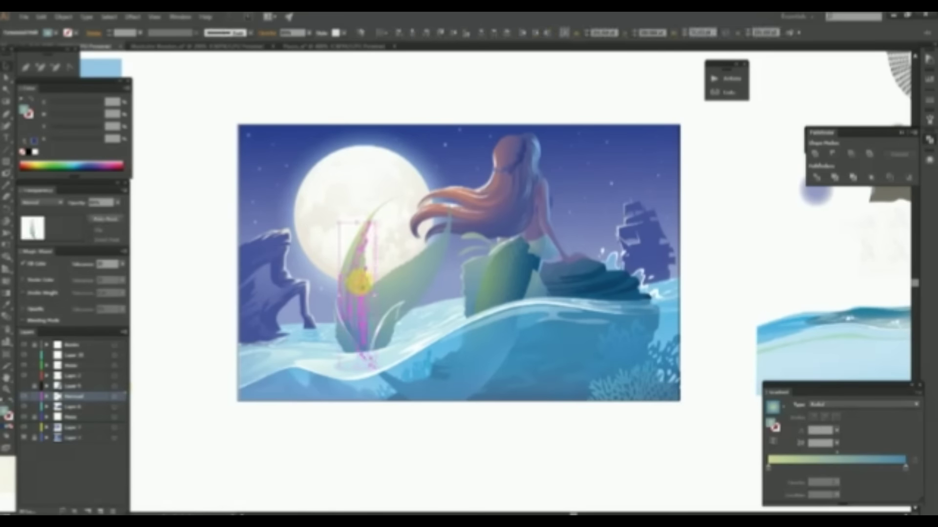
key(ctrl+shift+a)
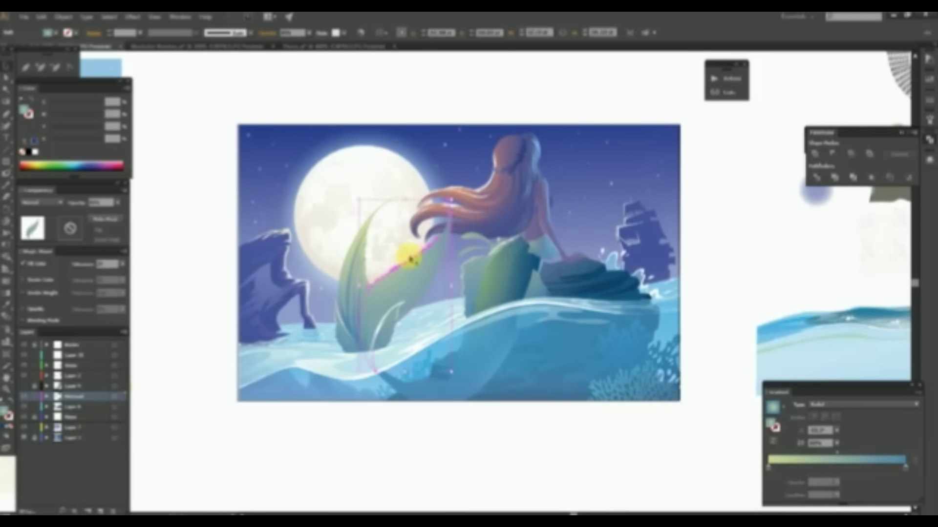
scroll(388, 253, up, 1)
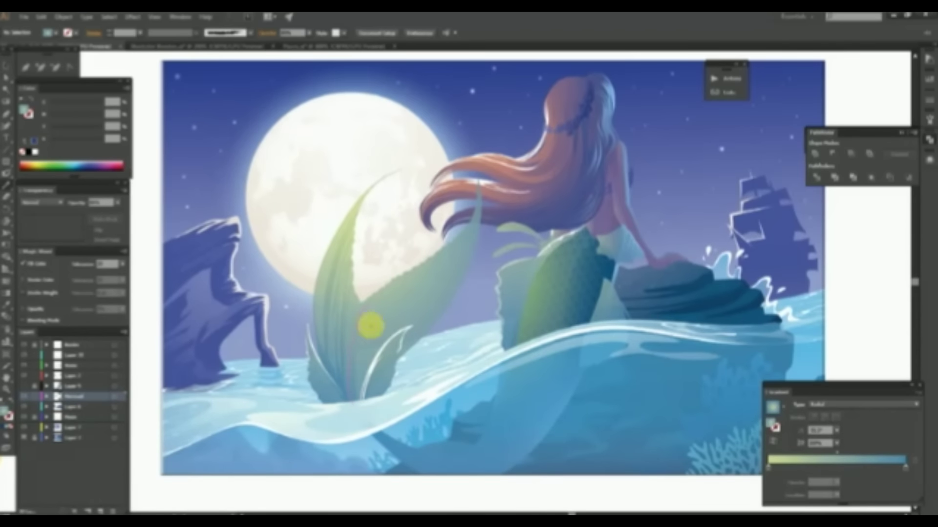
scroll(433, 301, up, 3)
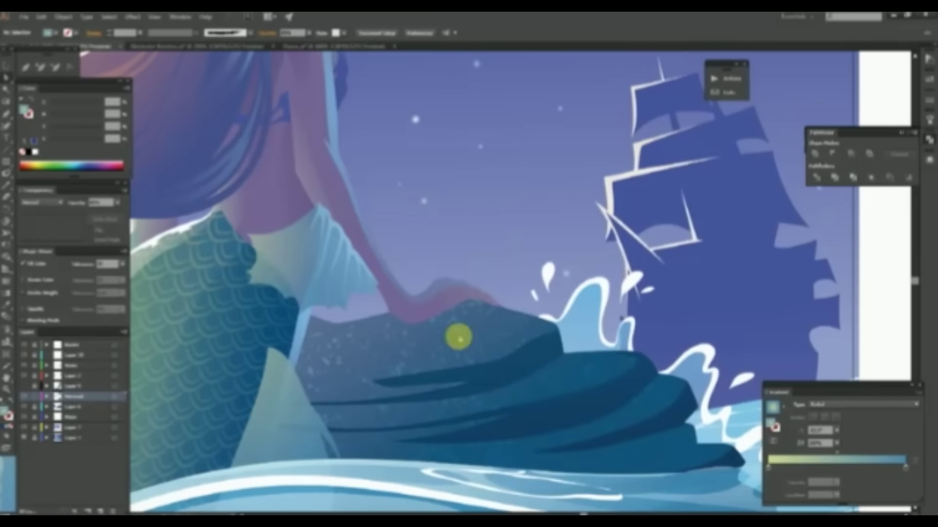
Apply a Transform to the mermaid's hand from the right-click menu.
right_click(483, 291)
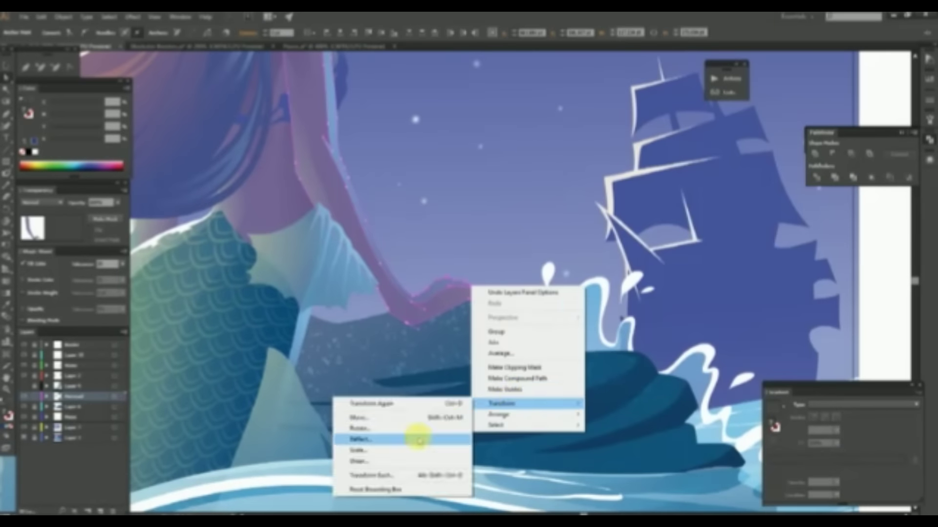
click(419, 433)
click(611, 356)
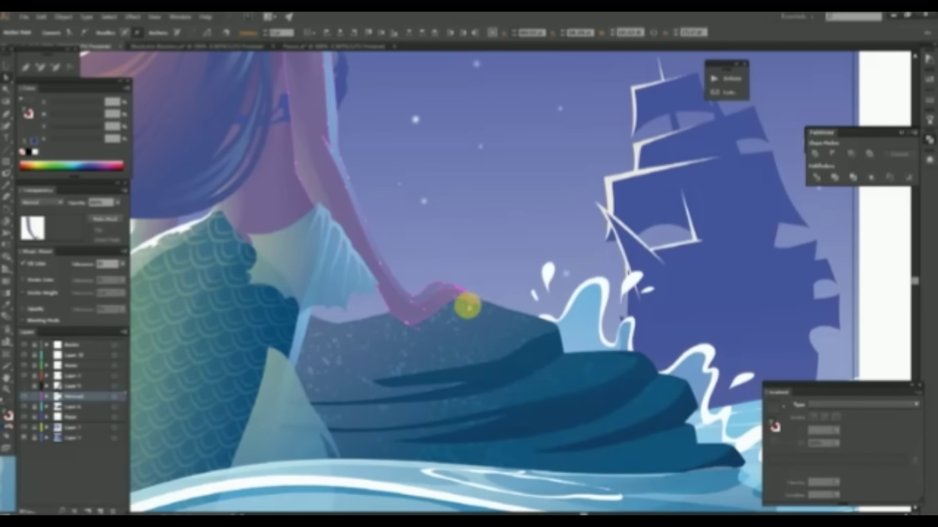
Inspect the gradients on the dark rock, its outline and the water-highlight path.
click(471, 302)
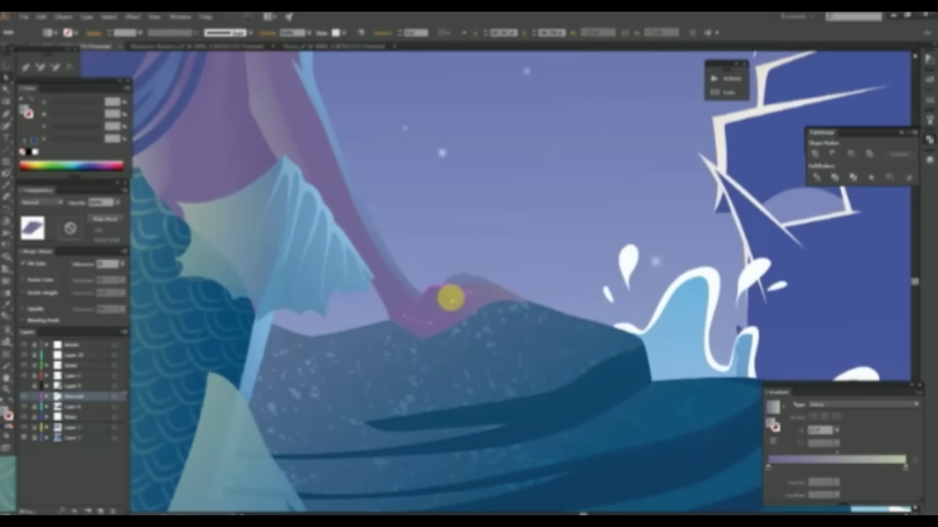
scroll(484, 254, down, 1)
scroll(474, 293, down, 1)
click(463, 328)
scroll(463, 328, up, 2)
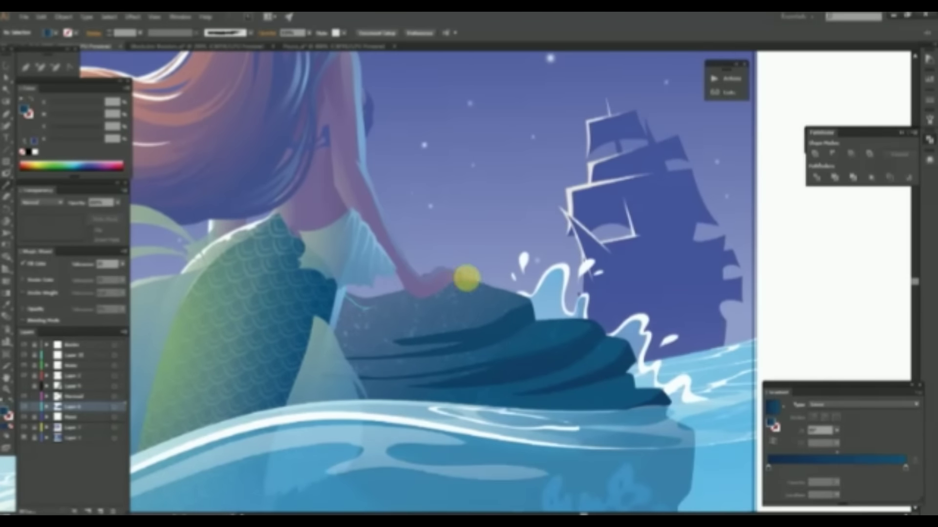
click(386, 297)
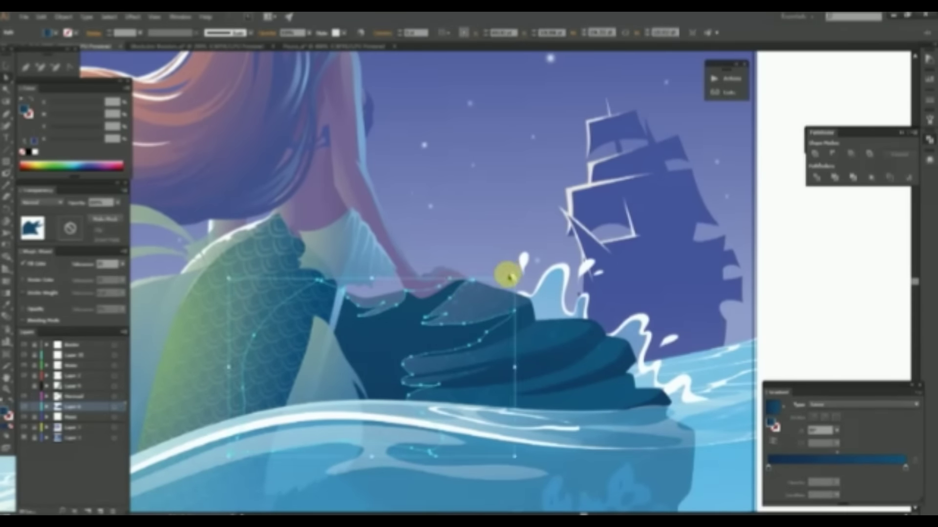
scroll(428, 286, down, 2)
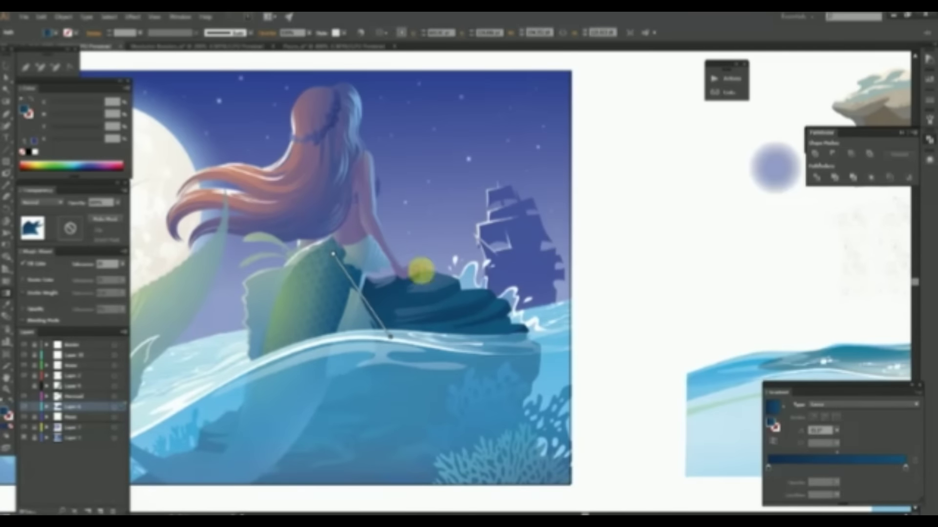
drag(394, 239, 692, 209)
click(530, 323)
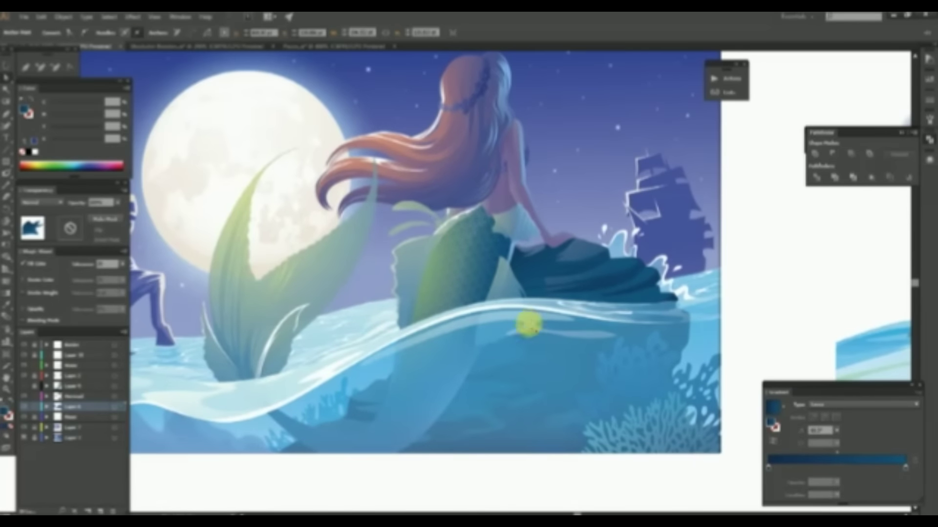
key(ctrl+shift+a)
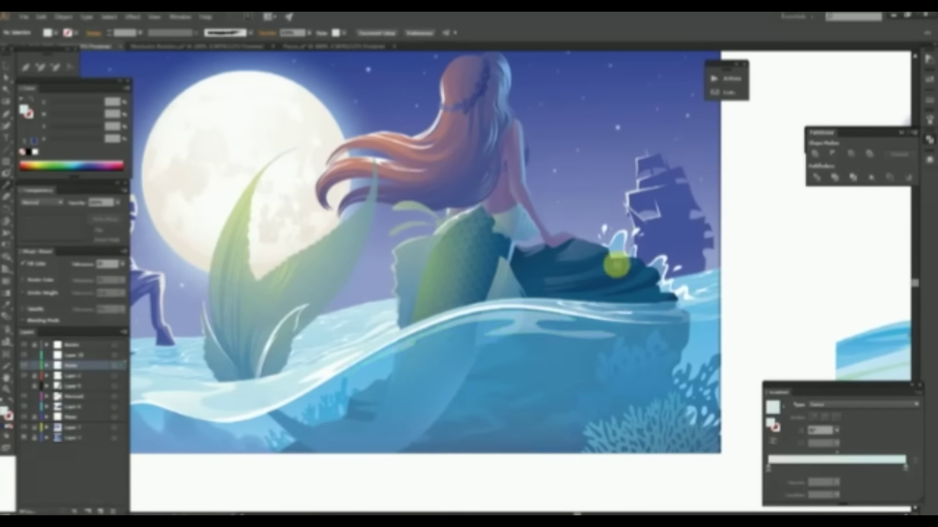
Draw the fish's back and body outline with the Pencil in Outline view.
scroll(597, 285, down, 2)
scroll(283, 367, up, 3)
scroll(471, 297, up, 2)
scroll(471, 297, left, 3)
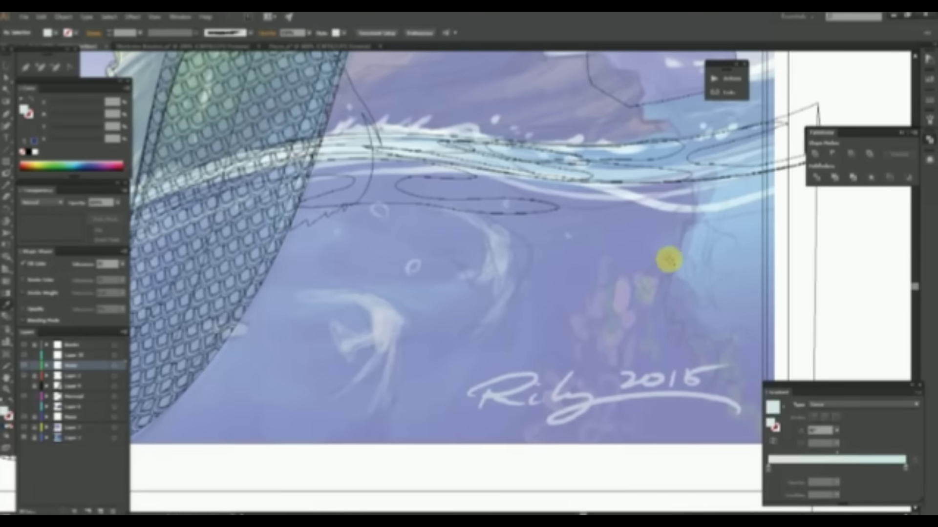
drag(373, 300, 409, 322)
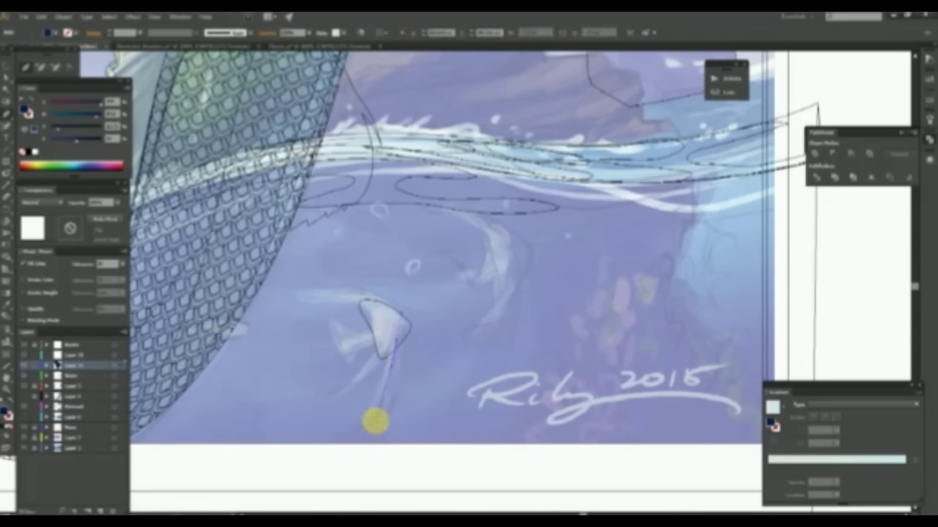
mouse_move(363, 432)
mouse_down()
mouse_move(377, 345)
mouse_move(314, 300)
mouse_up()
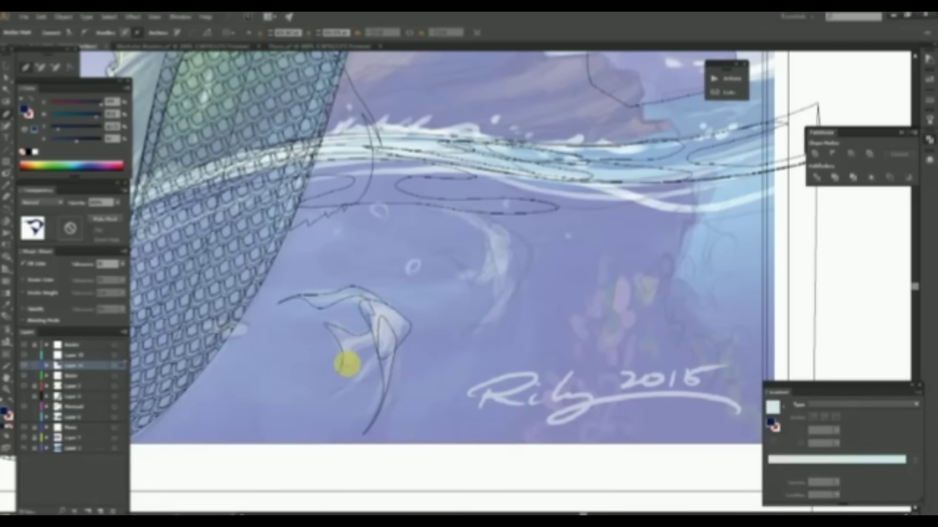
key(ctrl+y)
key(ctrl+y)
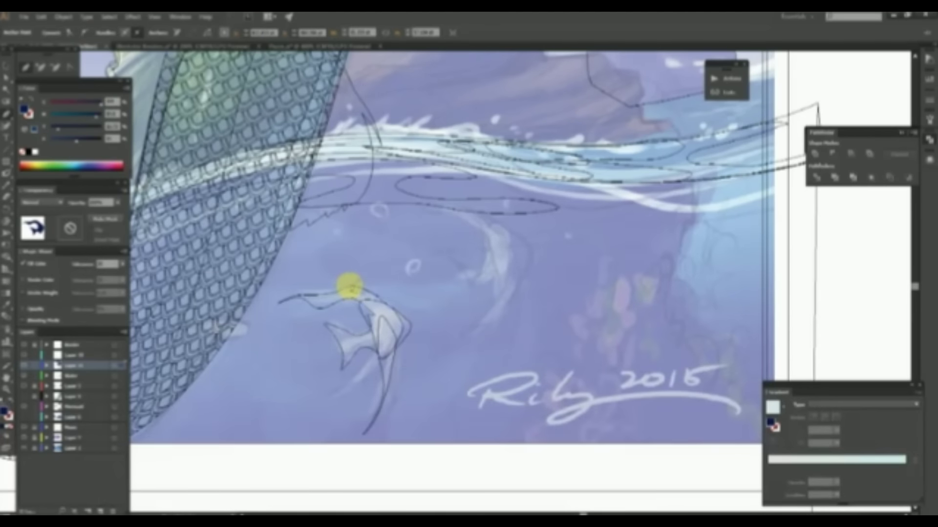
key(ctrl+y)
key(ctrl+y)
Select the finished fish path and return to full-colour Preview.
key(ctrl+minus)
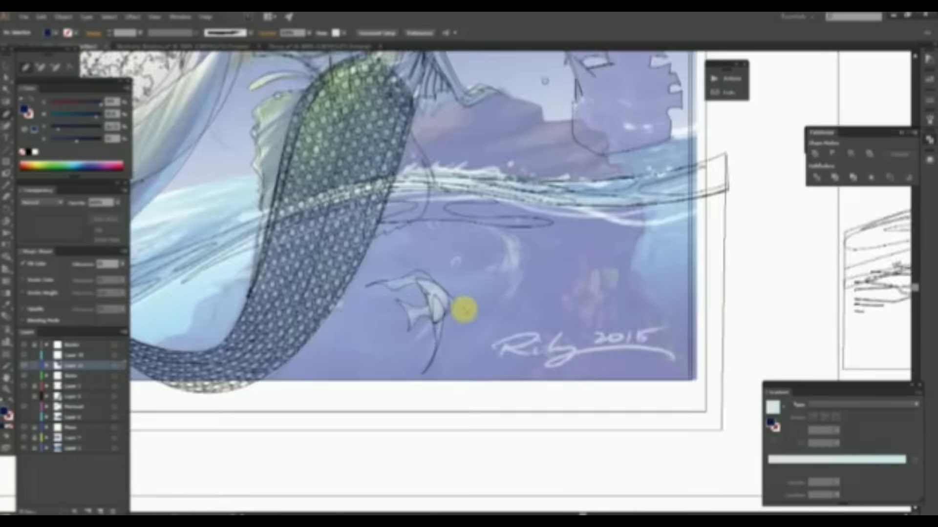
scroll(464, 310, up, 1)
scroll(455, 271, down, 3)
scroll(497, 302, left, 2)
scroll(330, 329, up, 3)
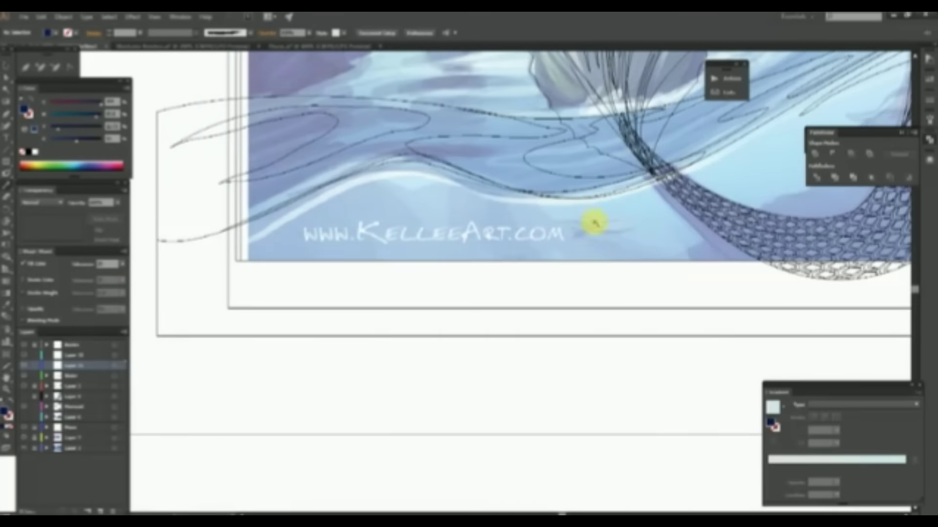
scroll(589, 219, up, 2)
click(238, 369)
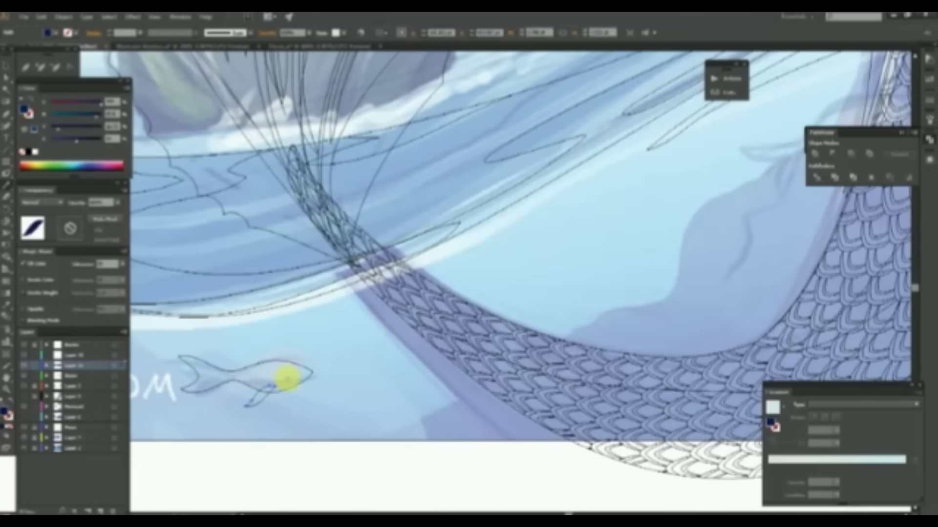
key(ctrl+y)
scroll(556, 268, down, 3)
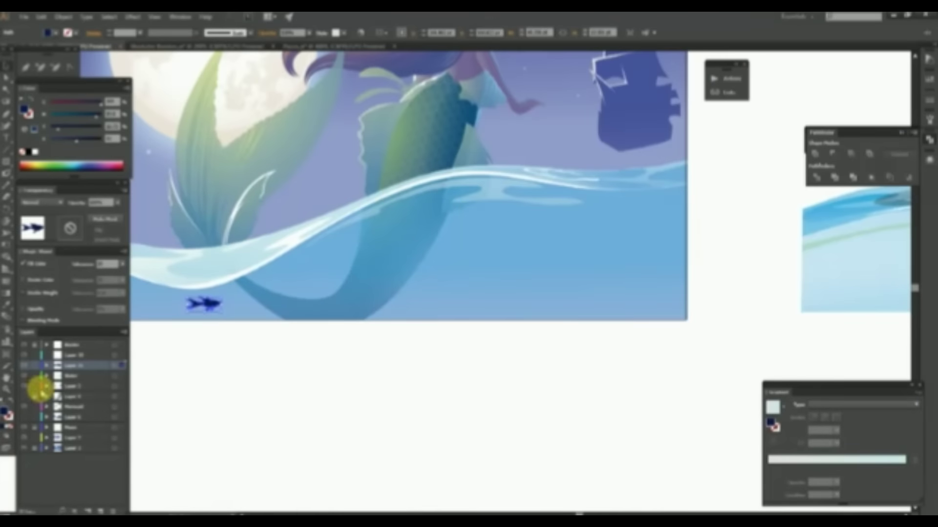
scroll(461, 268, down, 3)
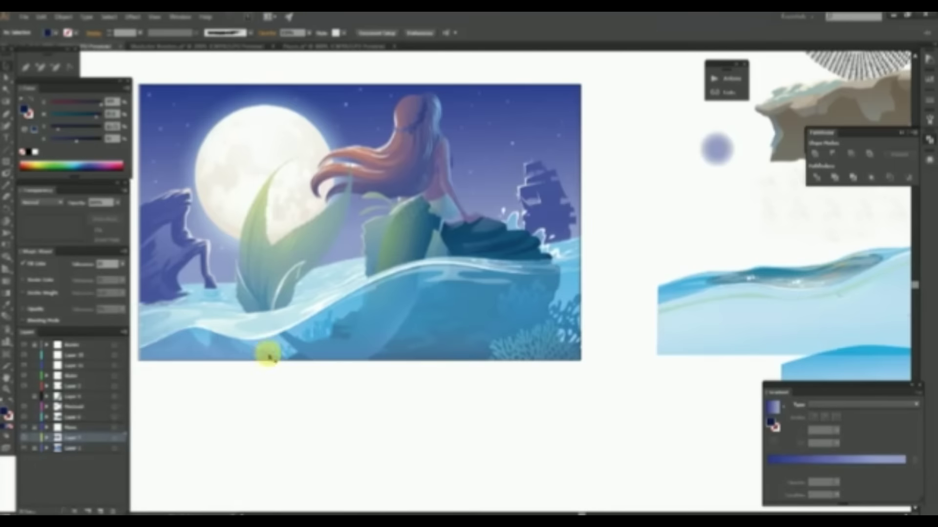
click(264, 348)
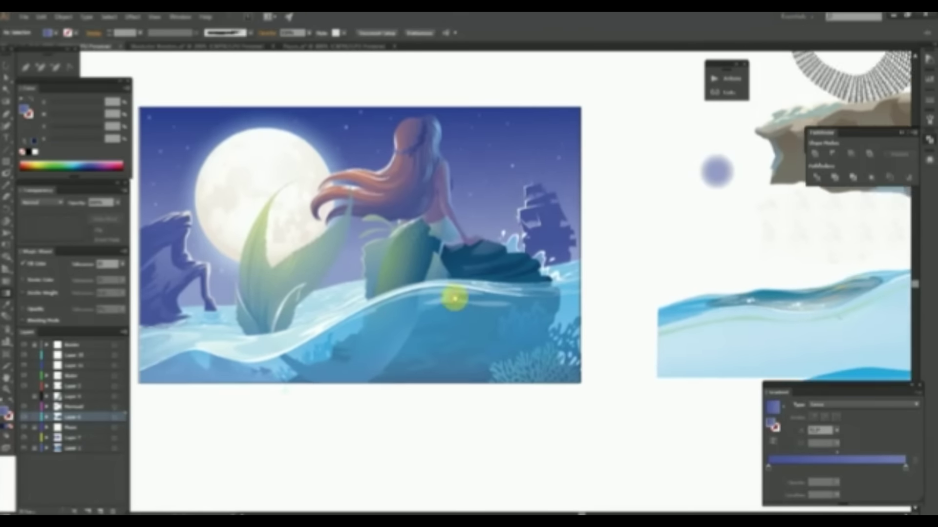
scroll(452, 297, up, 3)
click(439, 291)
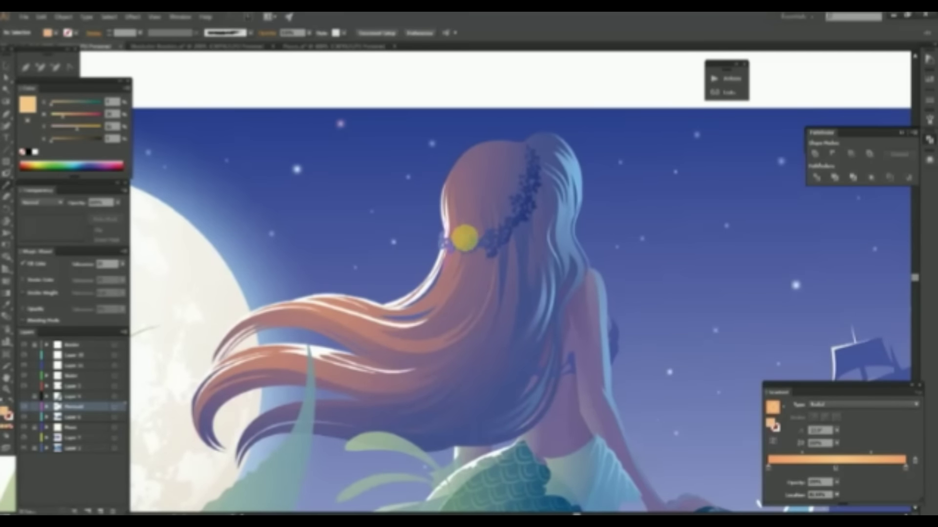
click(430, 244)
click(486, 271)
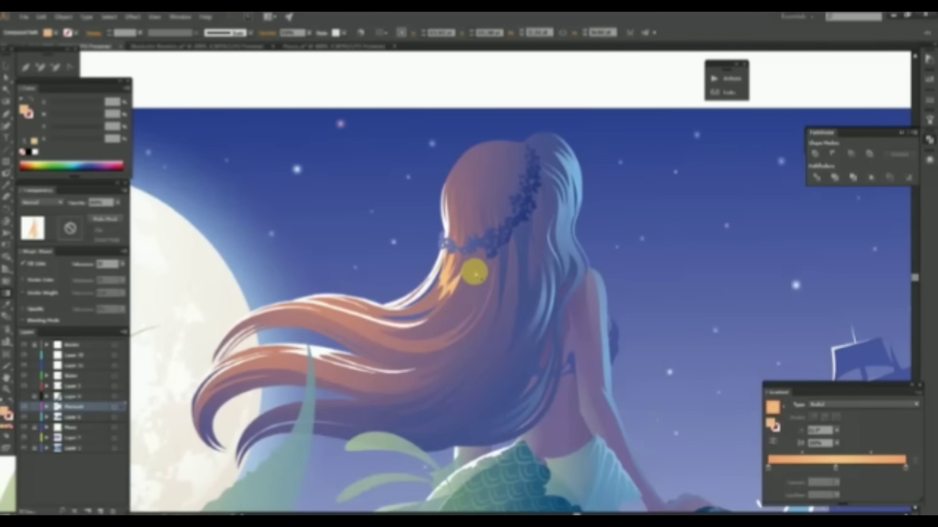
drag(835, 468, 825, 469)
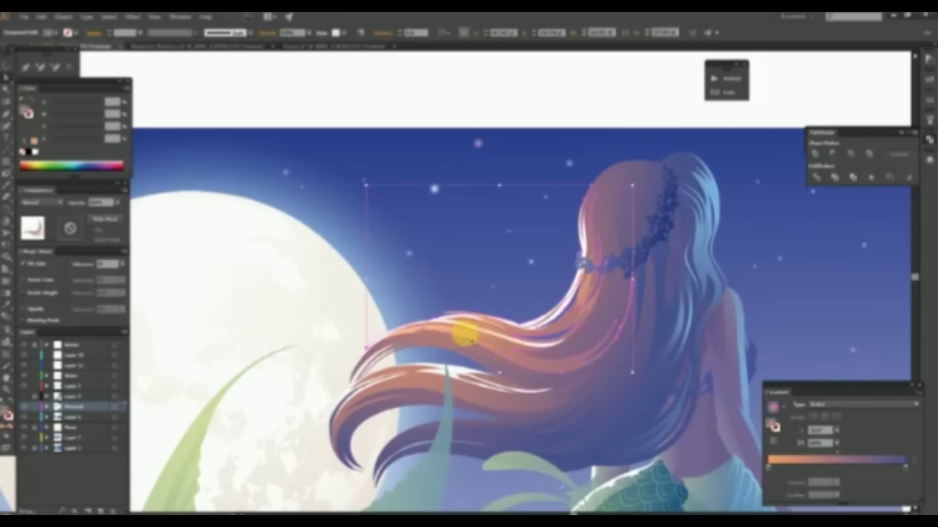
key(ctrl+minus)
key(ctrl+minus)
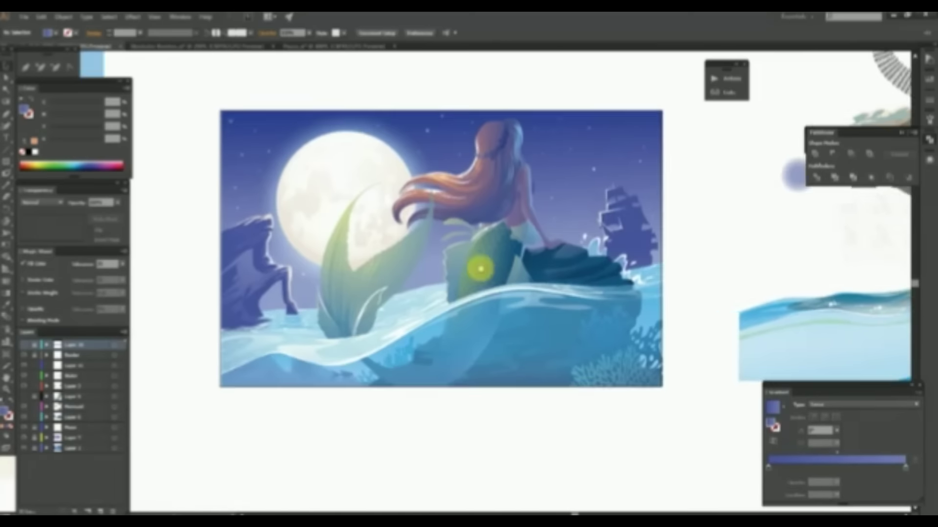
scroll(478, 266, up, 1)
click(344, 268)
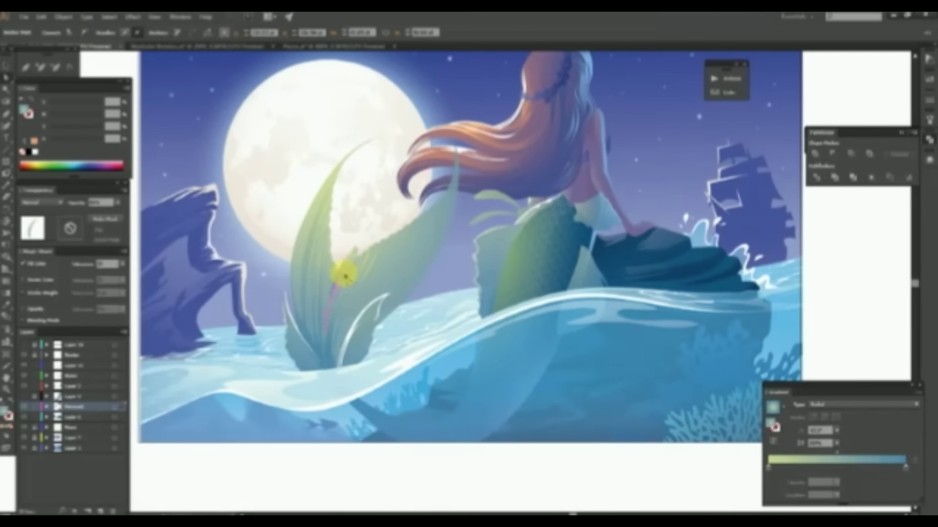
key(g)
click(396, 252)
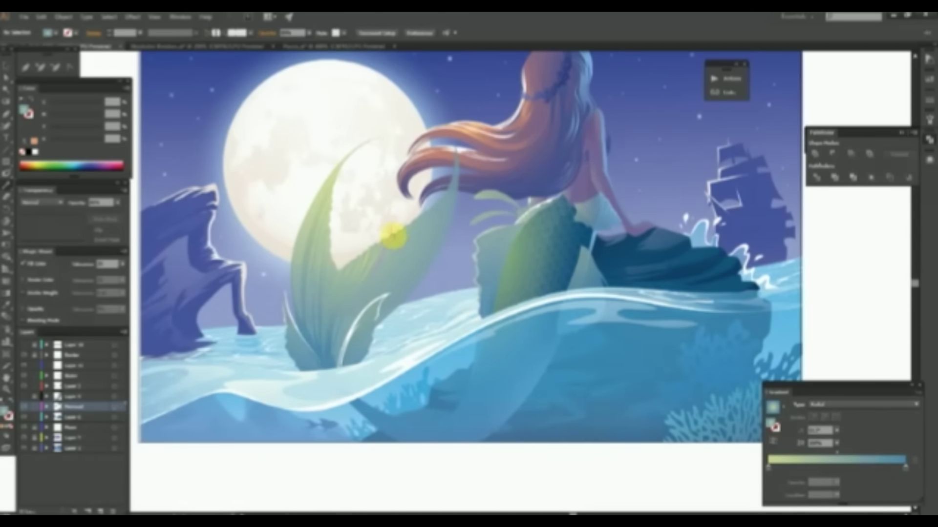
click(452, 181)
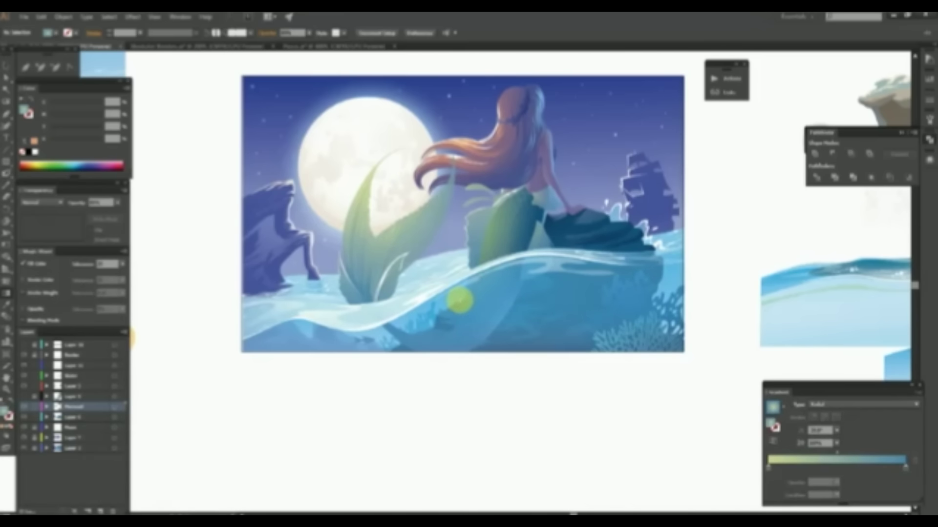
key(ctrl+plus)
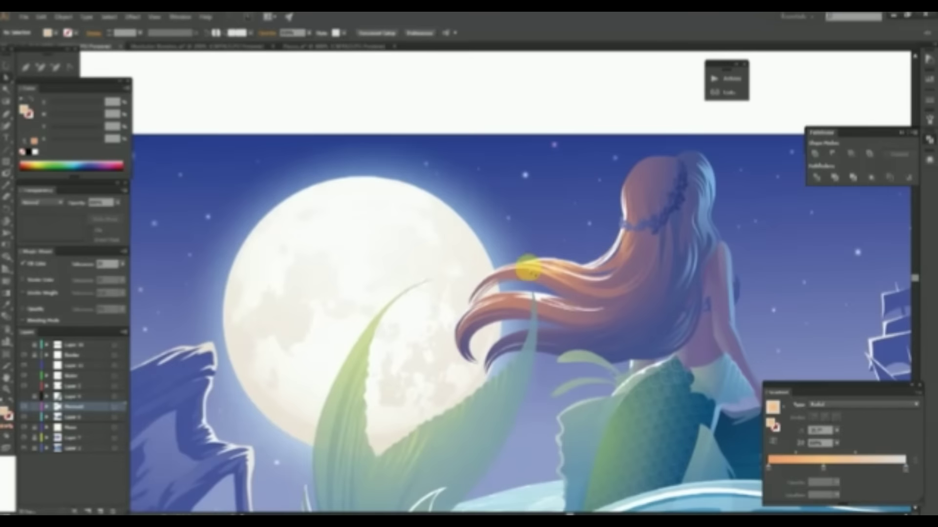
click(533, 311)
key(ctrl+shift+a)
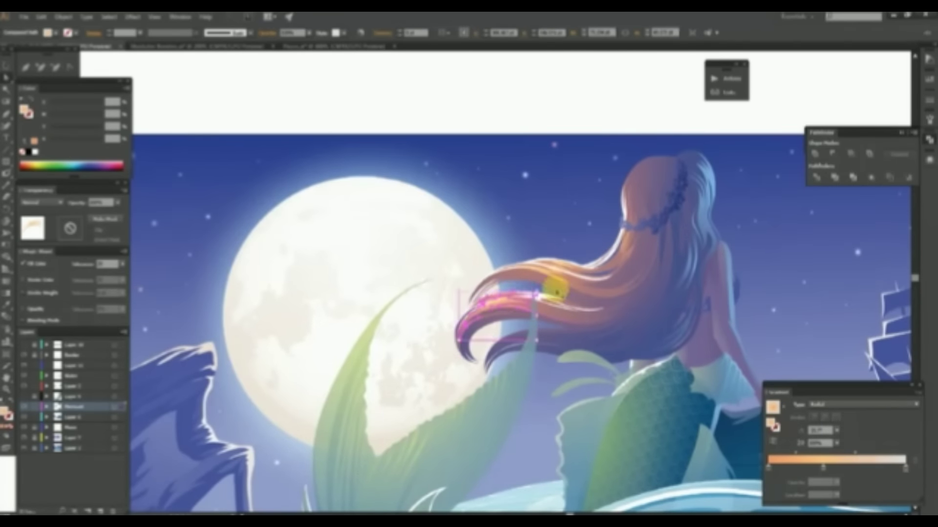
scroll(492, 203, up, 3)
scroll(492, 203, right, 5)
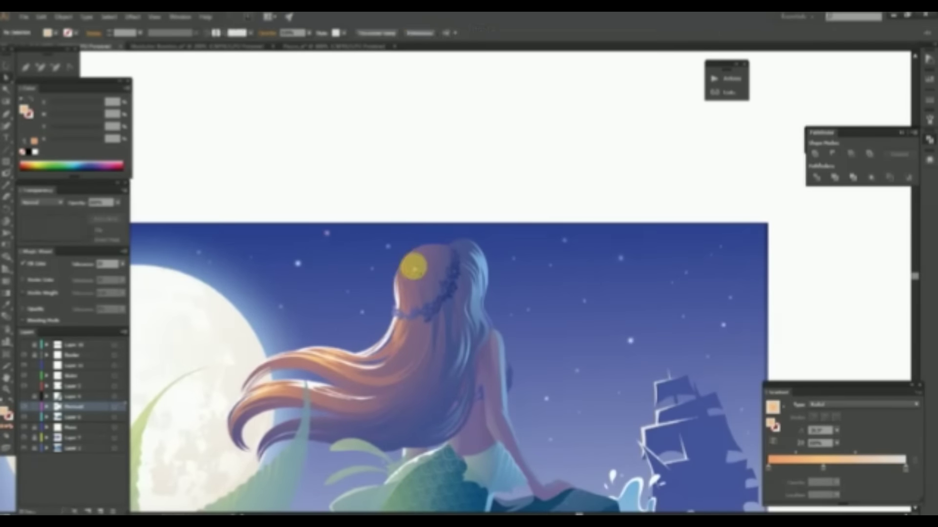
key(ctrl+minus)
scroll(521, 245, up, 3)
scroll(482, 279, up, 3)
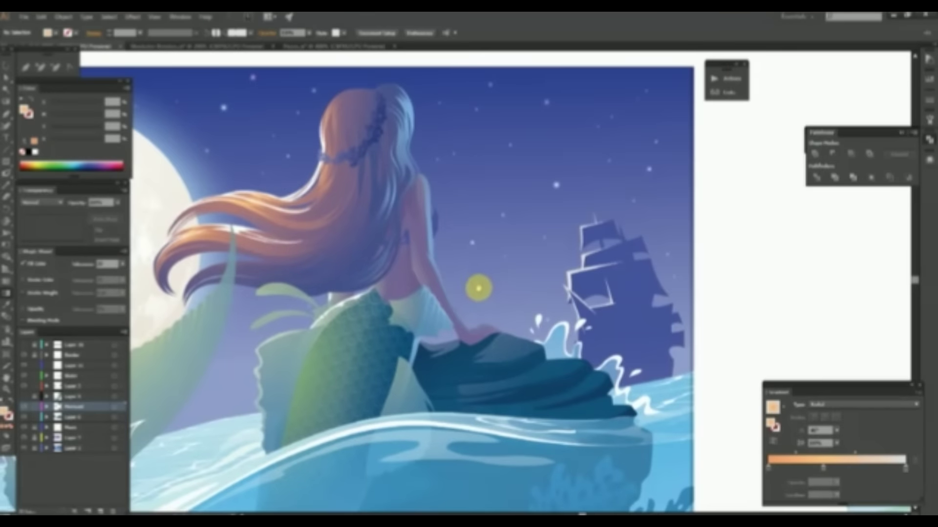
scroll(368, 328, up, 3)
click(370, 318)
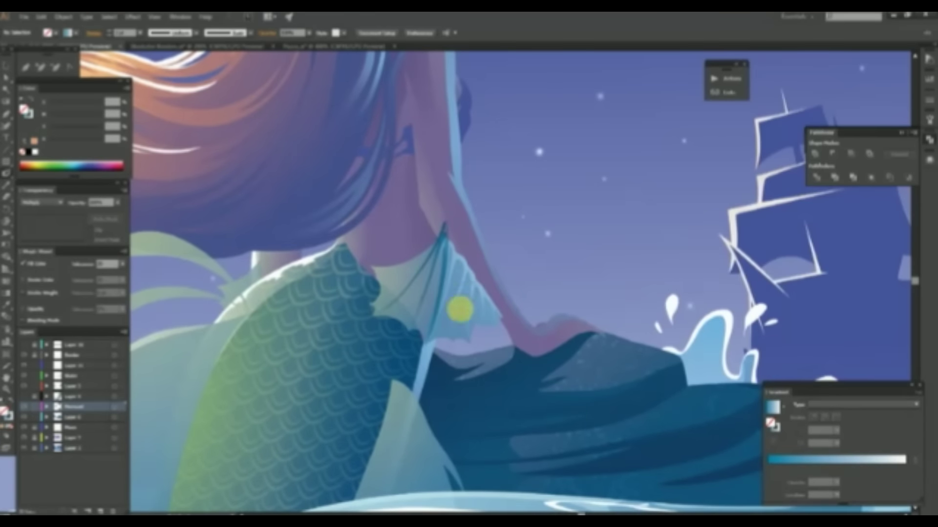
Drag the hair wreath's radial gradient so it runs downward through the wreath.
click(419, 261)
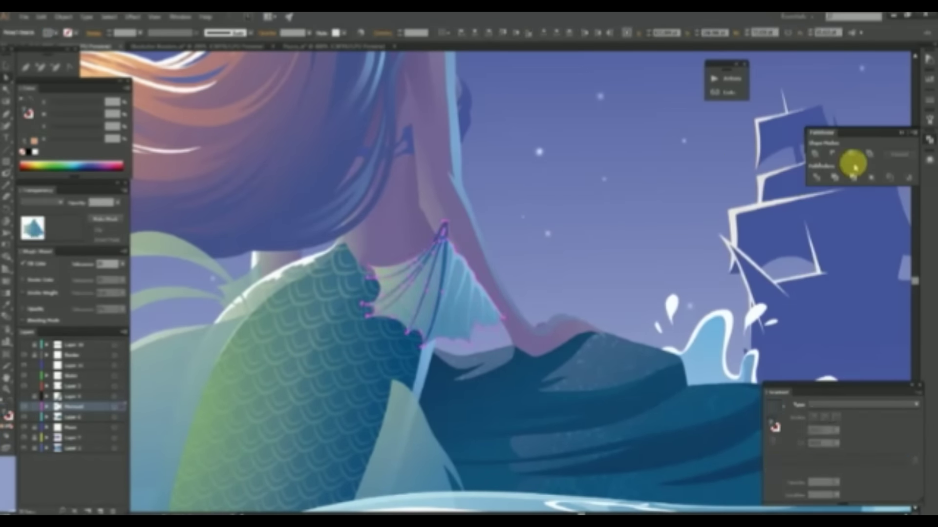
scroll(493, 293, down, 3)
scroll(493, 233, up, 4)
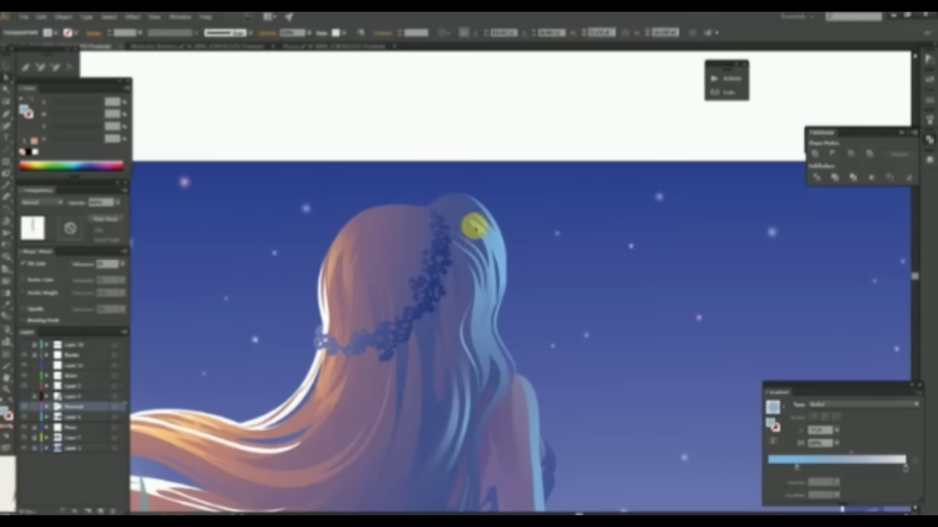
click(440, 251)
key(g)
drag(457, 278, 428, 366)
Inspect the gradients on the tail fin, tail body and masked tail piece.
scroll(499, 324, down, 3)
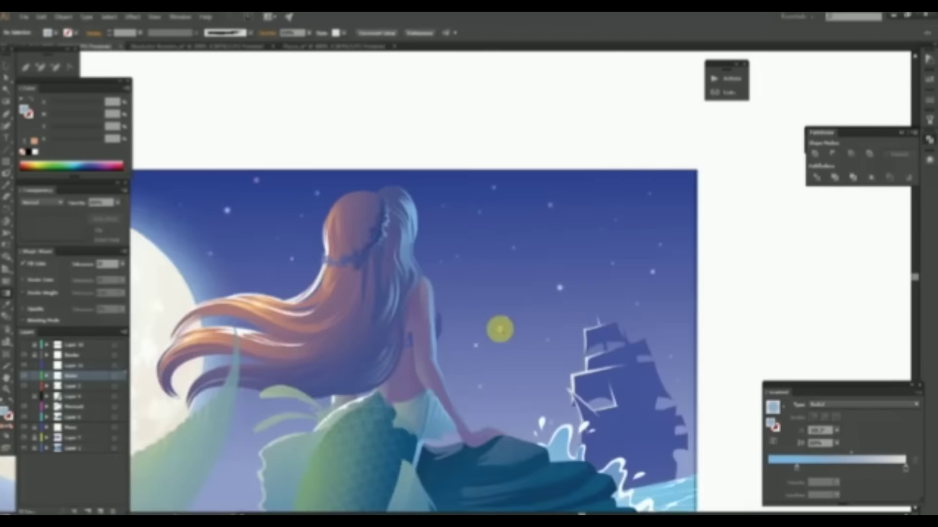
scroll(561, 195, down, 2)
scroll(506, 303, up, 3)
scroll(458, 303, up, 3)
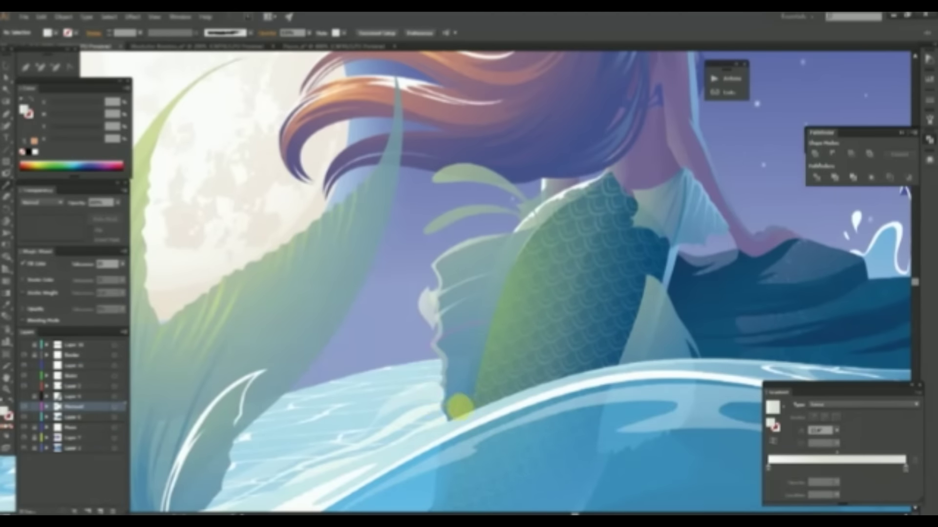
click(459, 405)
scroll(367, 322, down, 3)
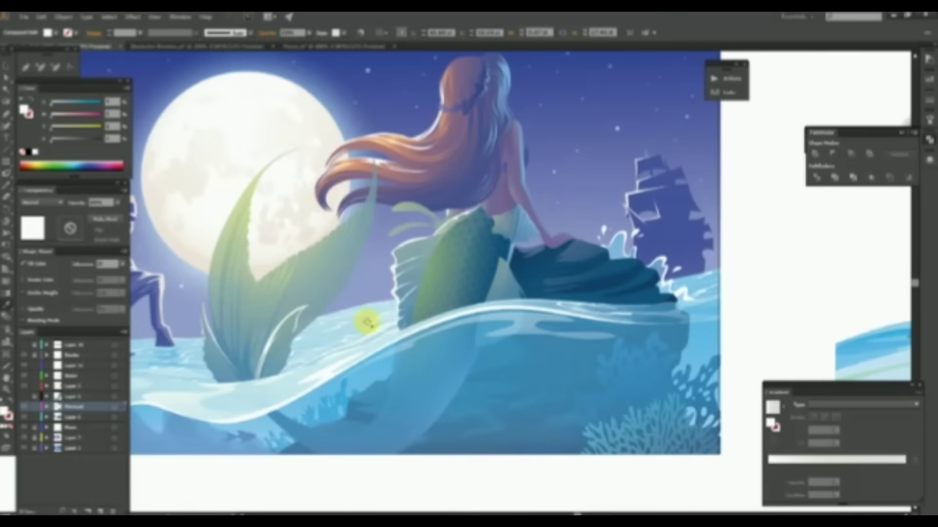
scroll(367, 322, up, 1)
click(499, 281)
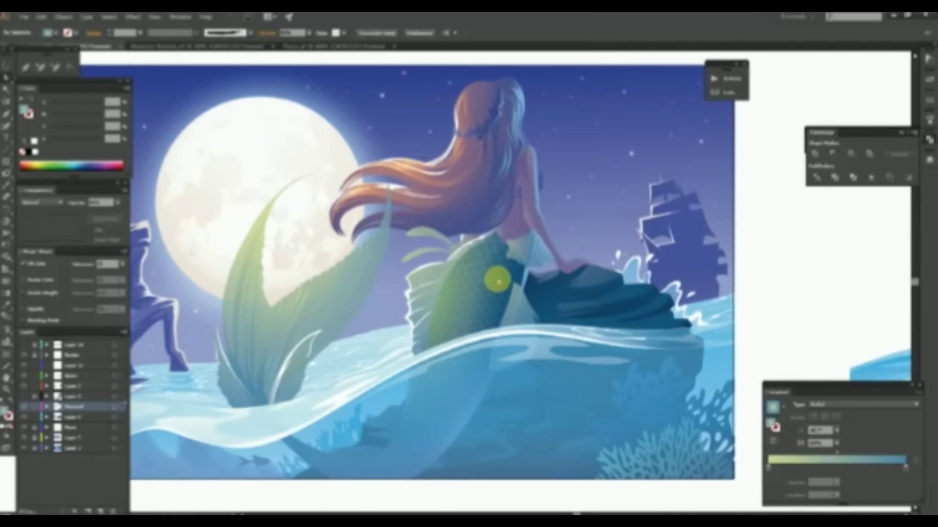
click(477, 245)
key(g)
click(458, 262)
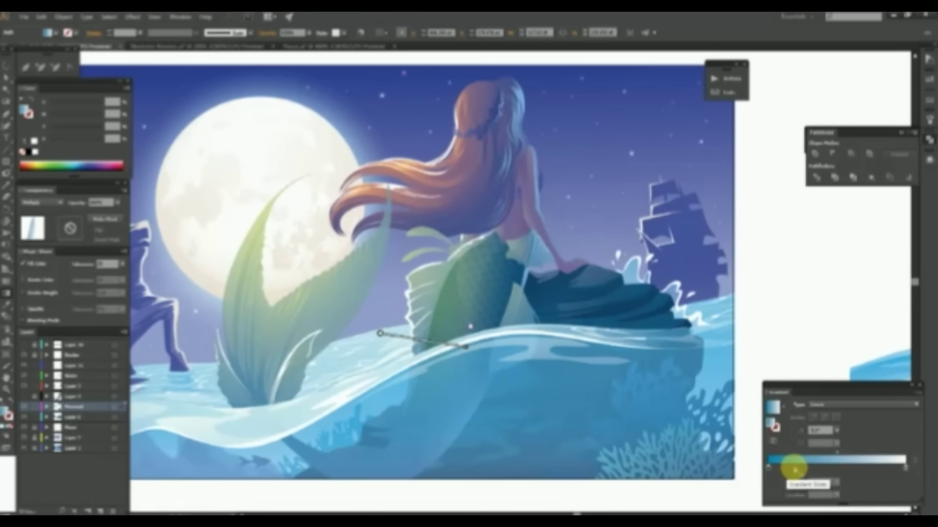
Clear the selection, reselect the tail, then select the rock she sits on.
key(ctrl+shift+a)
scroll(487, 314, down, 2)
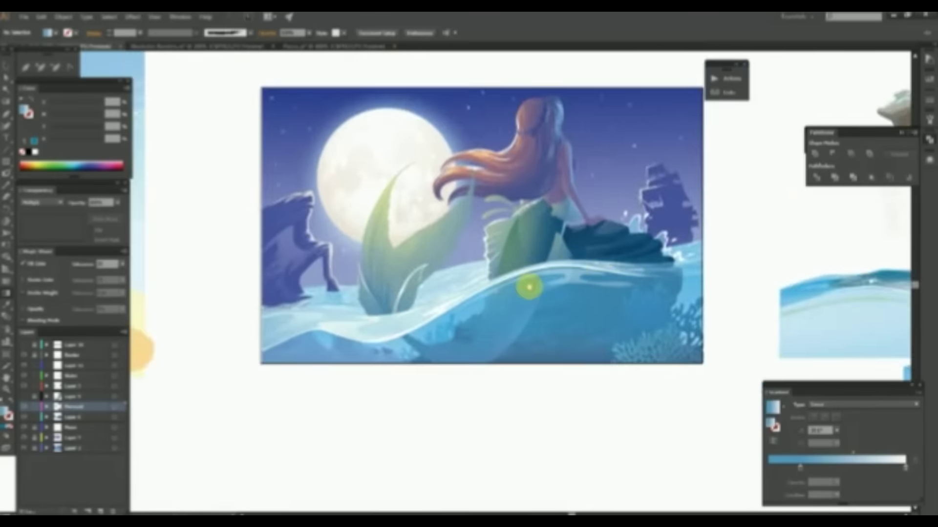
scroll(530, 285, up, 2)
scroll(521, 296, up, 3)
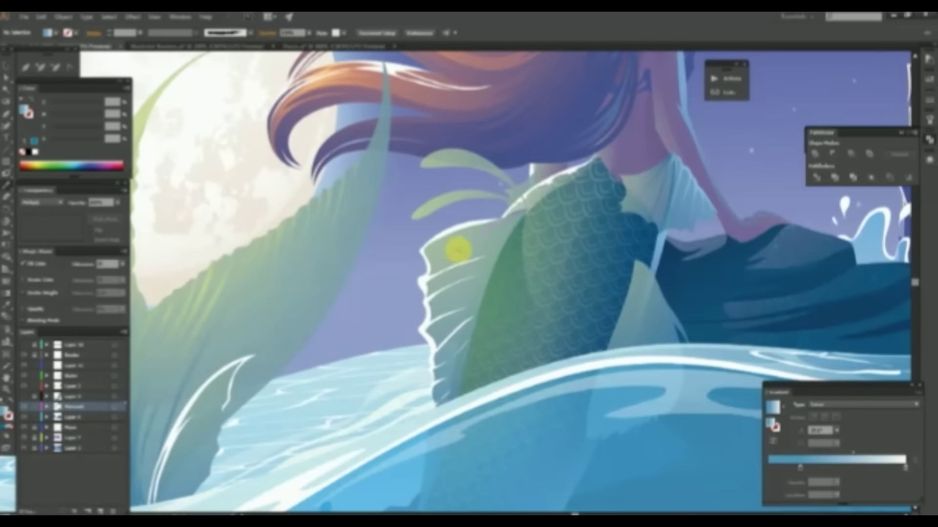
click(469, 273)
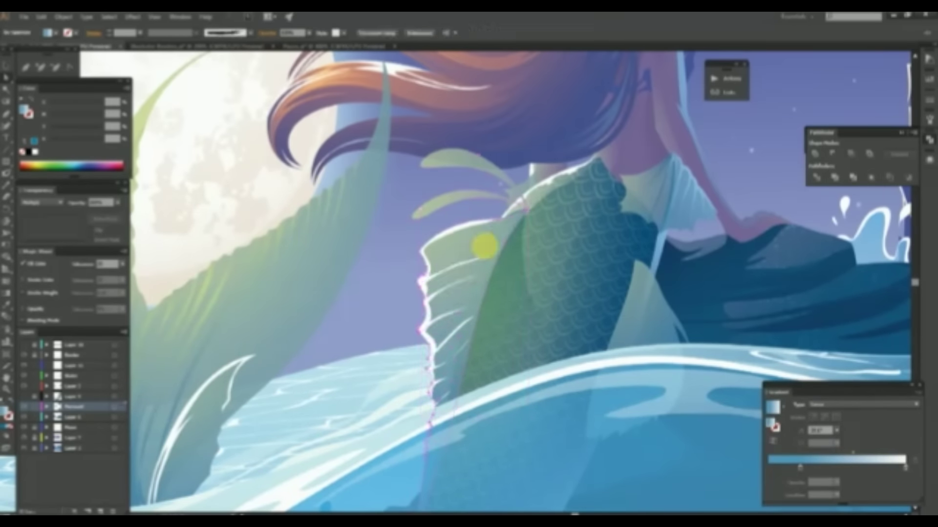
scroll(477, 257, down, 2)
click(557, 166)
scroll(557, 166, down, 2)
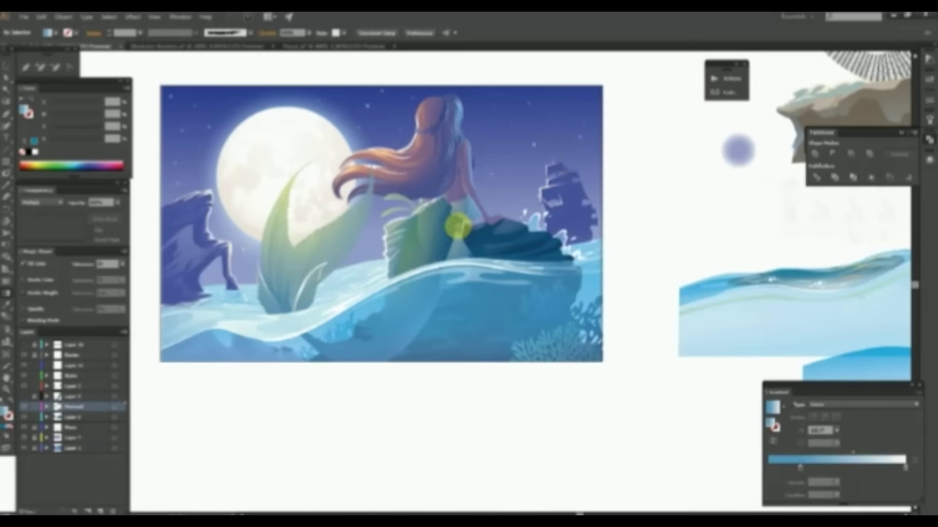
scroll(469, 195, up, 2)
click(485, 288)
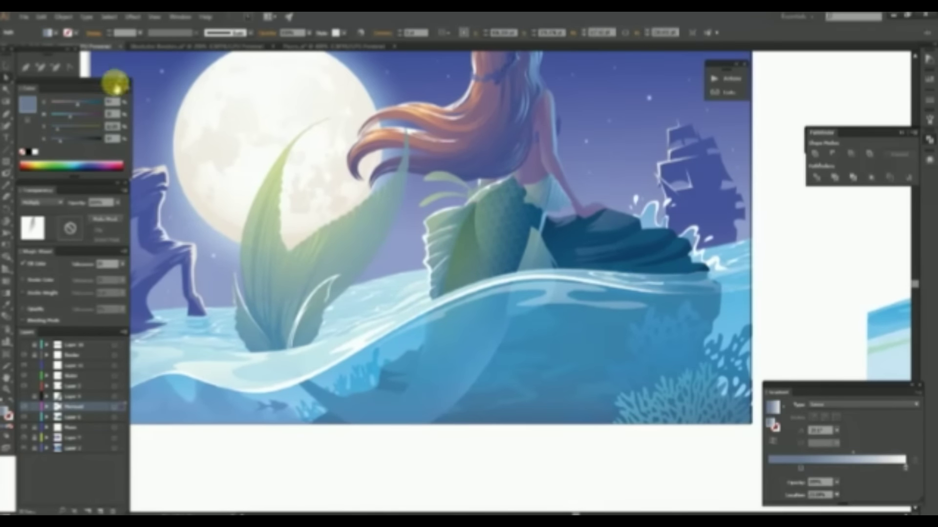
Inspect the tail fin's radial gradient and the nearby water shapes.
drag(458, 271, 434, 283)
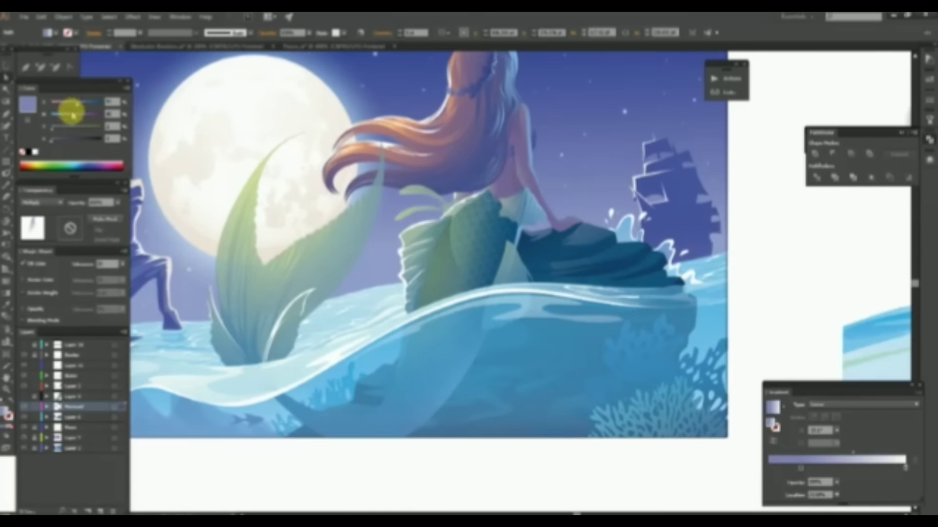
scroll(498, 255, down, 3)
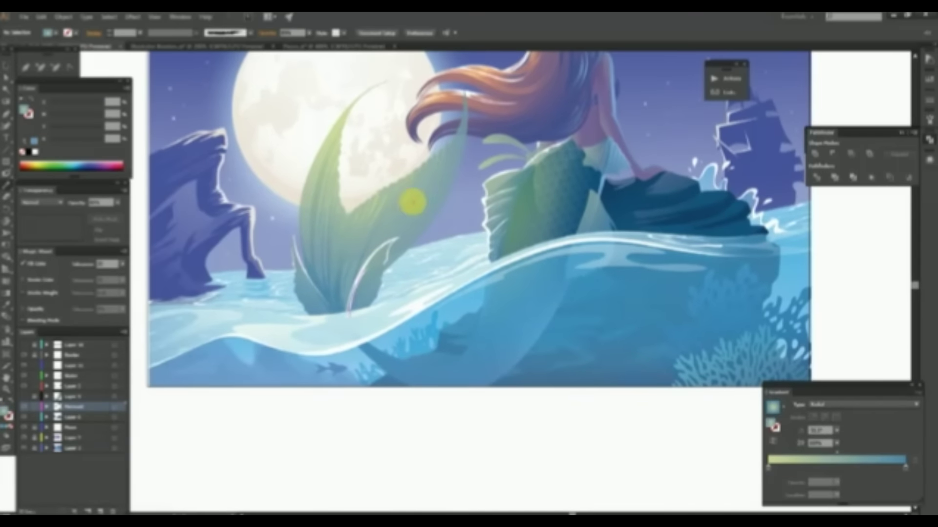
click(412, 184)
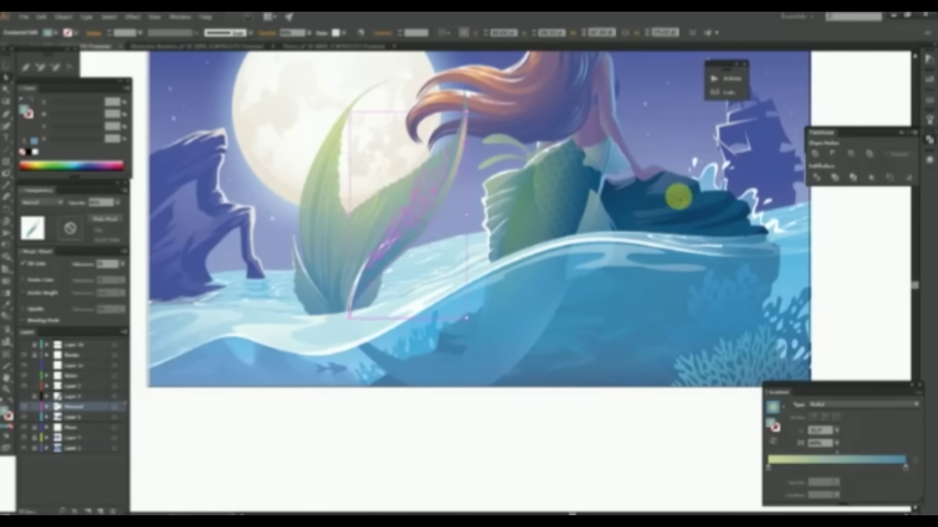
key(g)
key(ctrl+shift+a)
key(ctrl+minus)
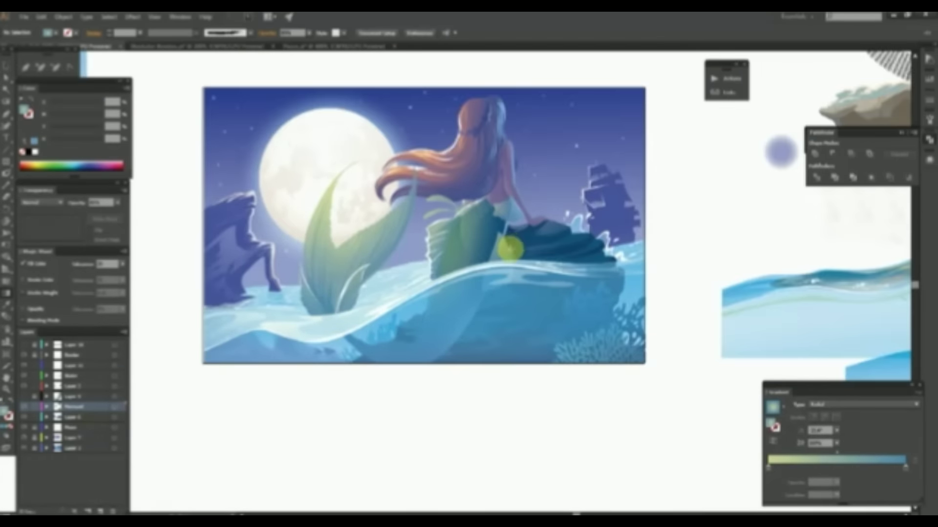
key(ctrl+plus)
click(416, 249)
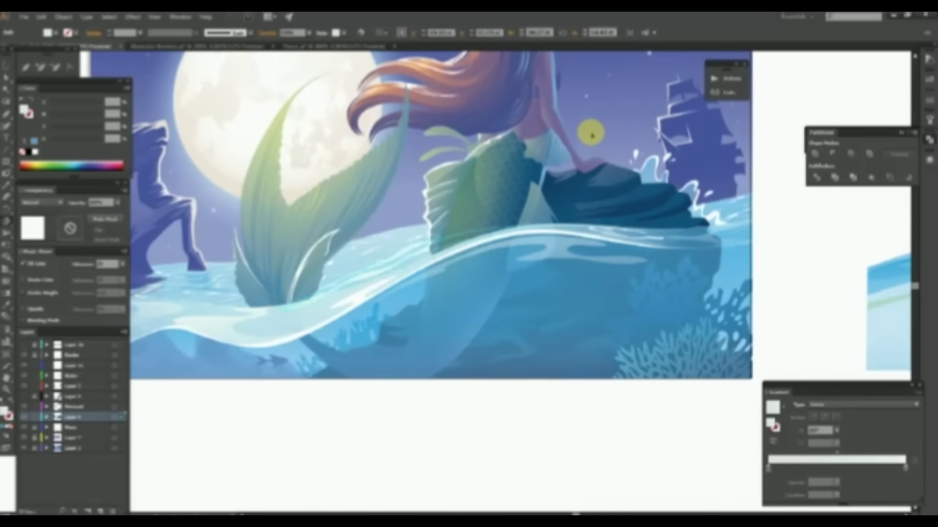
key(ctrl+shift+a)
key(ctrl+minus)
key(ctrl+plus)
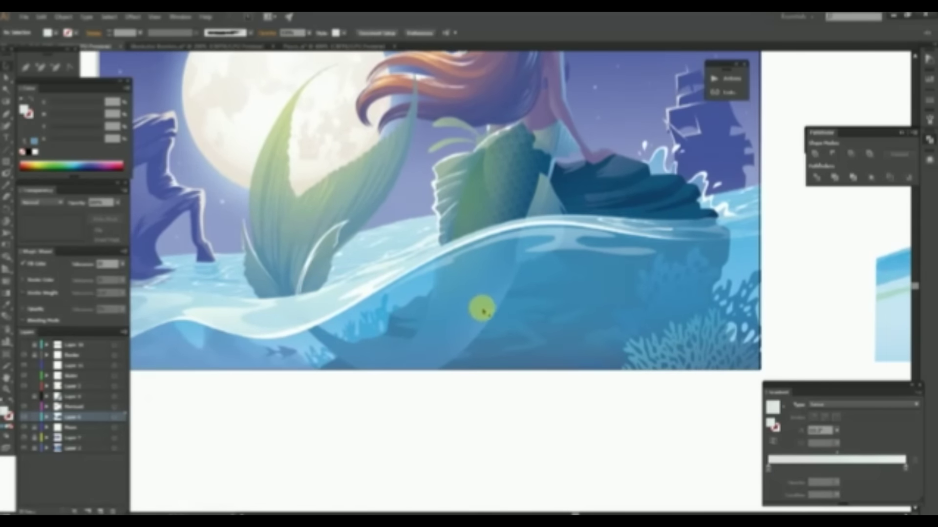
Re-drag the submerged mermaid shape's gradient and switch its type to Radial.
click(345, 227)
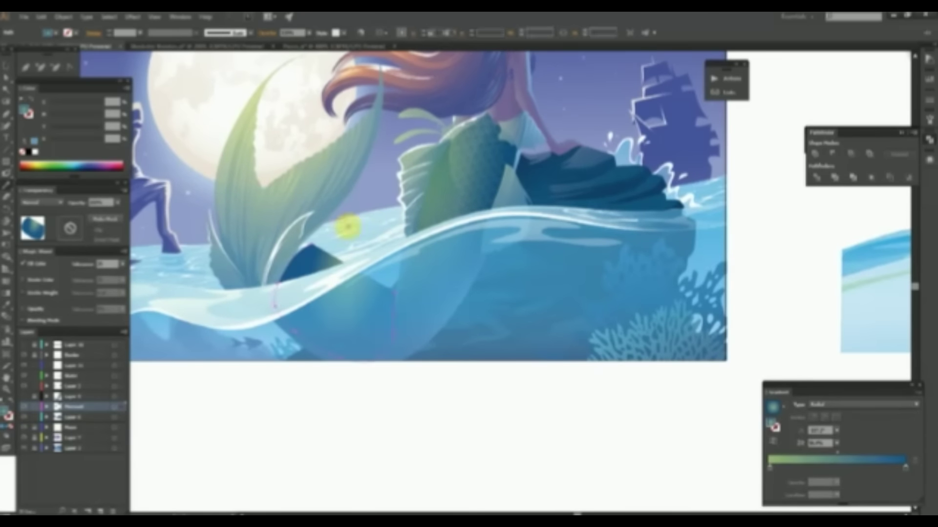
mouse_move(342, 310)
mouse_down()
mouse_move(437, 315)
mouse_move(425, 330)
mouse_move(438, 335)
mouse_up()
key(ctrl+shift+a)
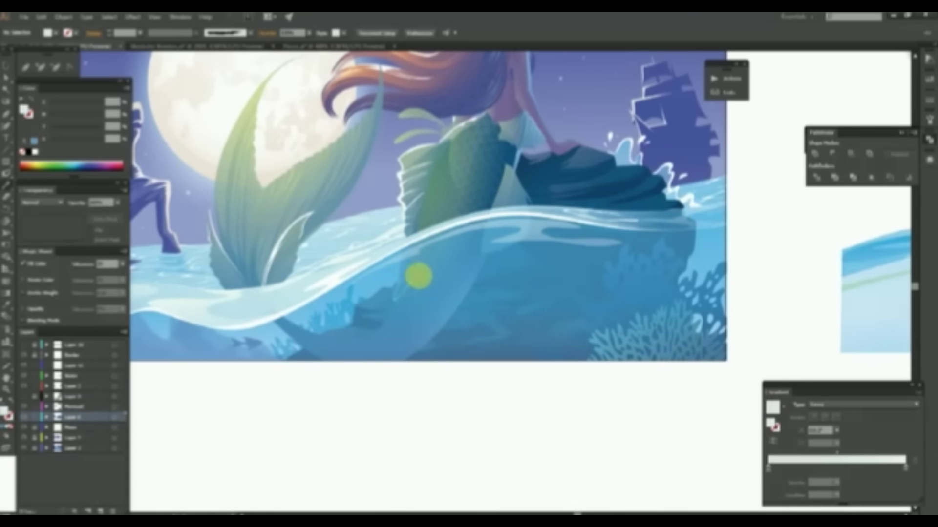
click(432, 289)
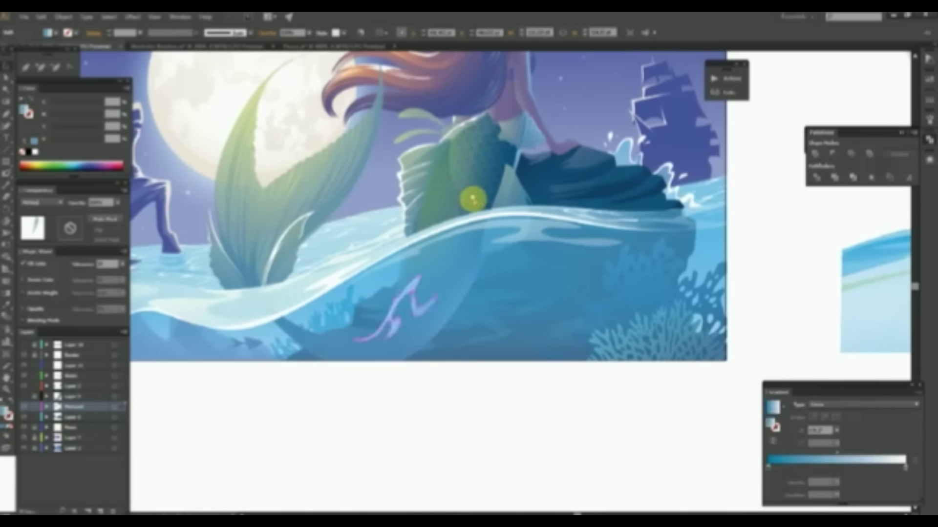
click(830, 404)
key(ctrl+shift+a)
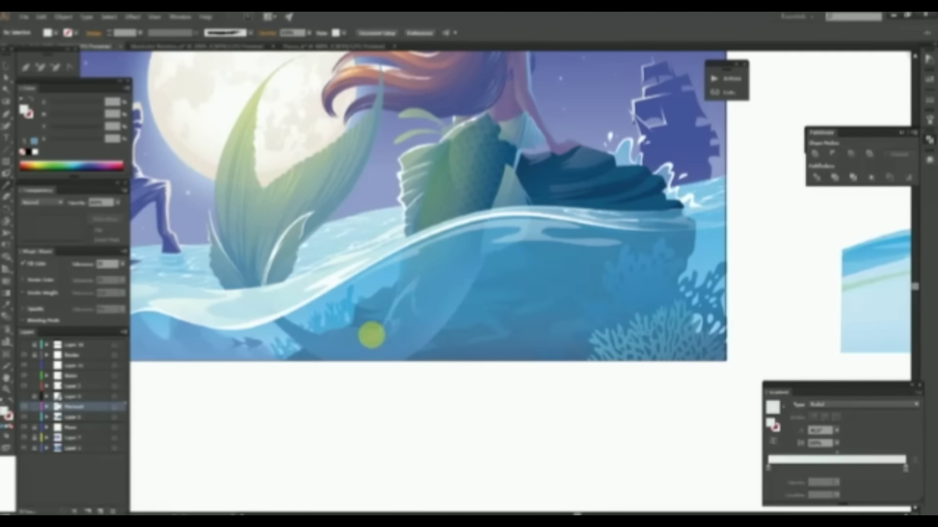
Check a mermaid artwork piece and its surrounding group.
click(418, 280)
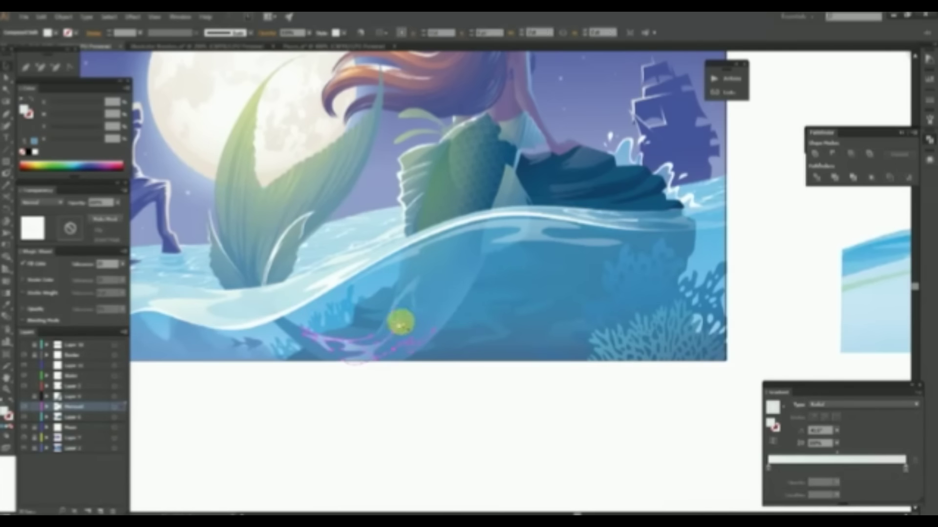
click(412, 297)
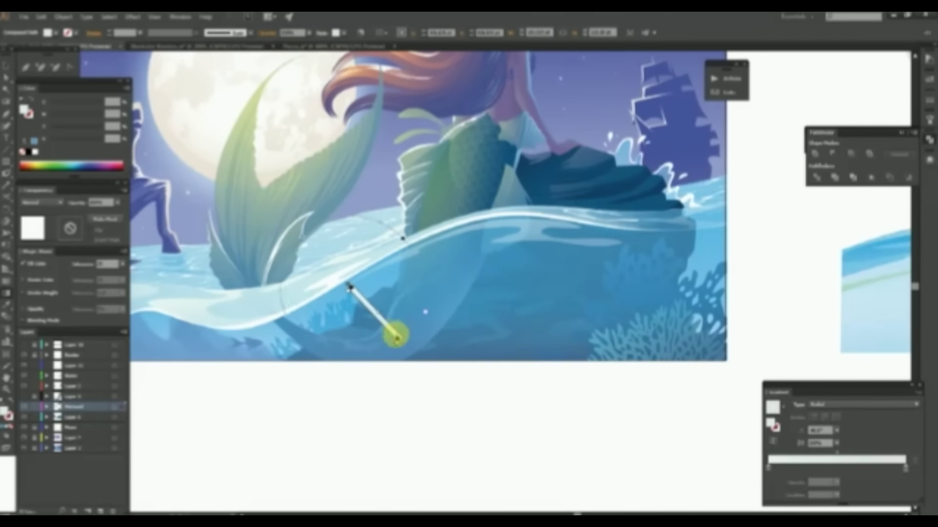
key(ctrl+shift+a)
key(ctrl+minus)
key(ctrl+plus)
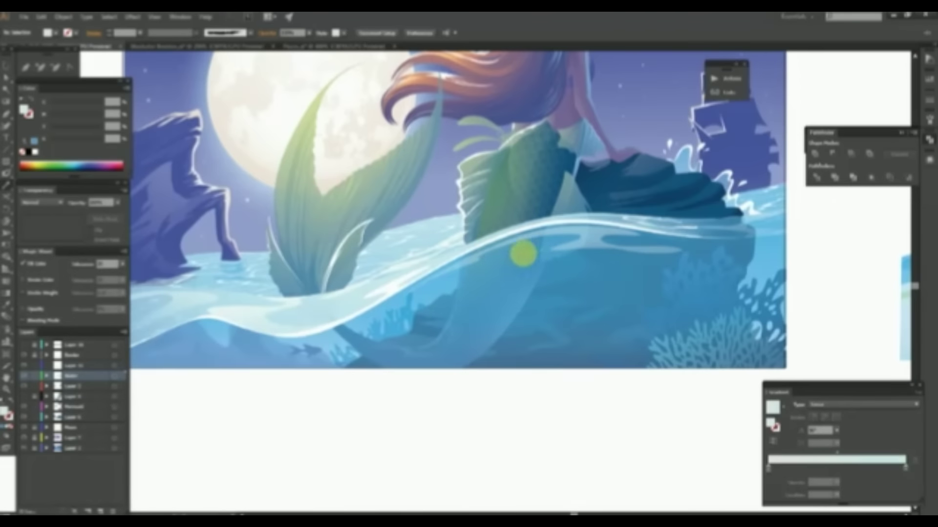
Select the wave path while panning toward the right of the scene.
click(239, 340)
drag(580, 255, 436, 270)
scroll(429, 278, down, 2)
scroll(383, 308, up, 2)
key(ctrl+shift+a)
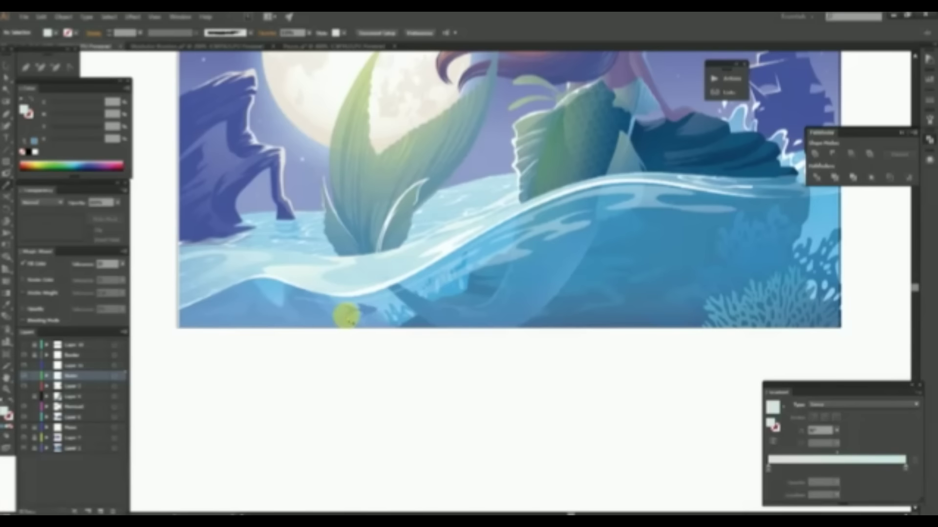
scroll(655, 230, down, 3)
scroll(655, 230, up, 2)
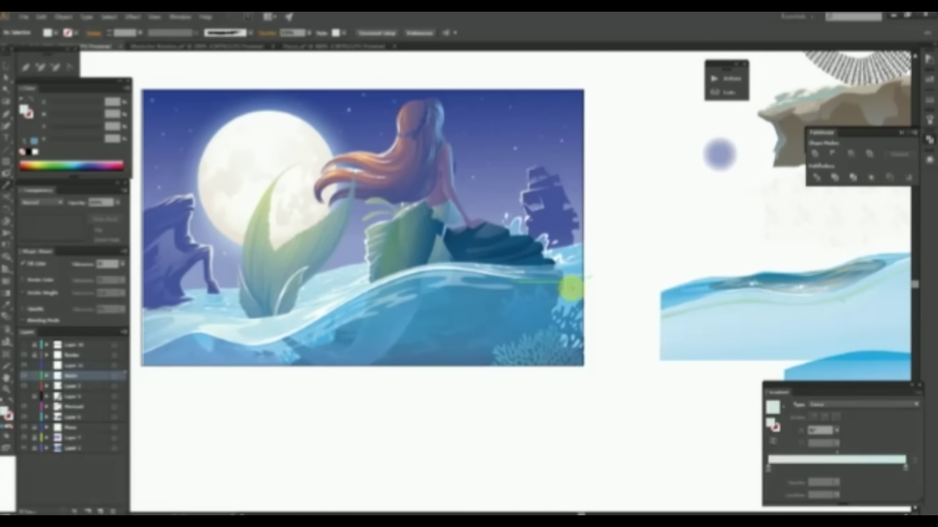
click(604, 280)
scroll(536, 298, down, 2)
scroll(486, 300, up, 2)
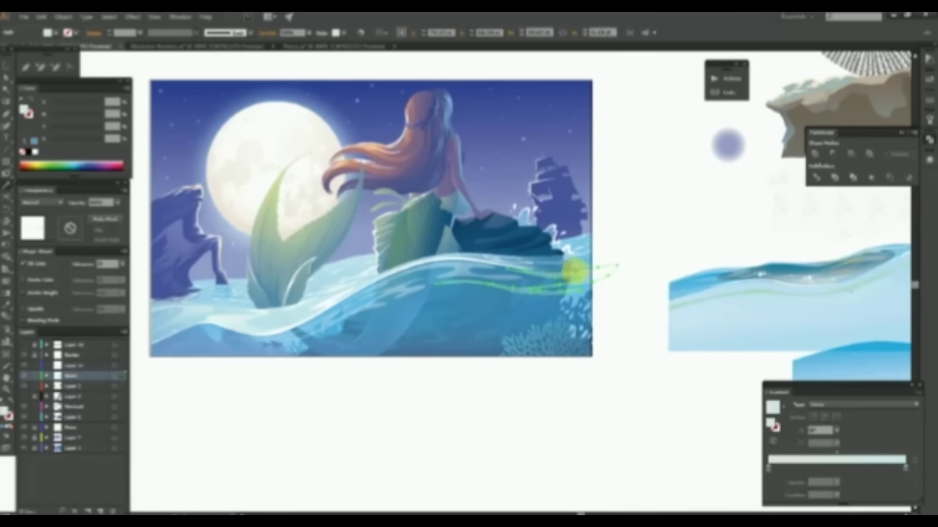
Scroll back over the artwork and select the mermaid's tail.
scroll(436, 342, down, 2)
scroll(416, 273, left, 4)
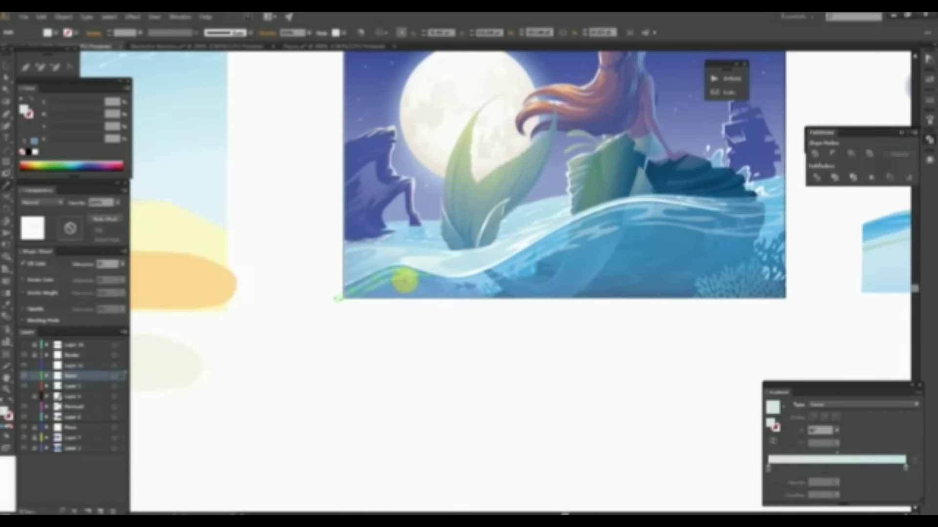
scroll(557, 272, down, 2)
scroll(508, 313, up, 2)
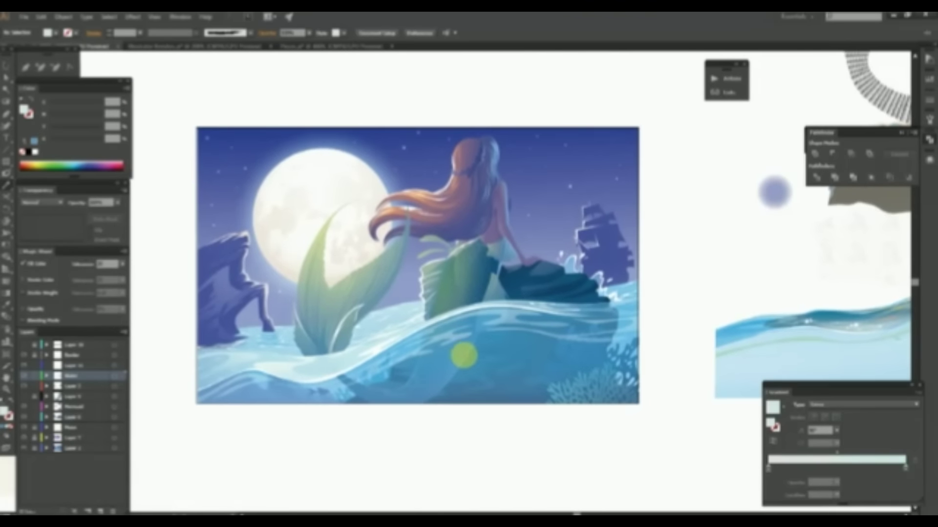
scroll(434, 235, up, 5)
click(441, 240)
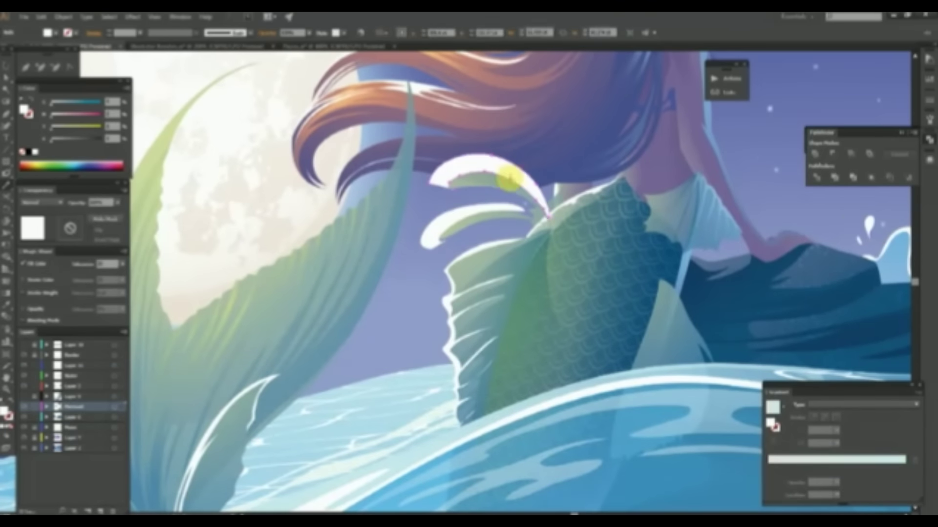
Bend the edges of the white tail highlight shape into smooth curves.
scroll(347, 264, down, 3)
click(379, 240)
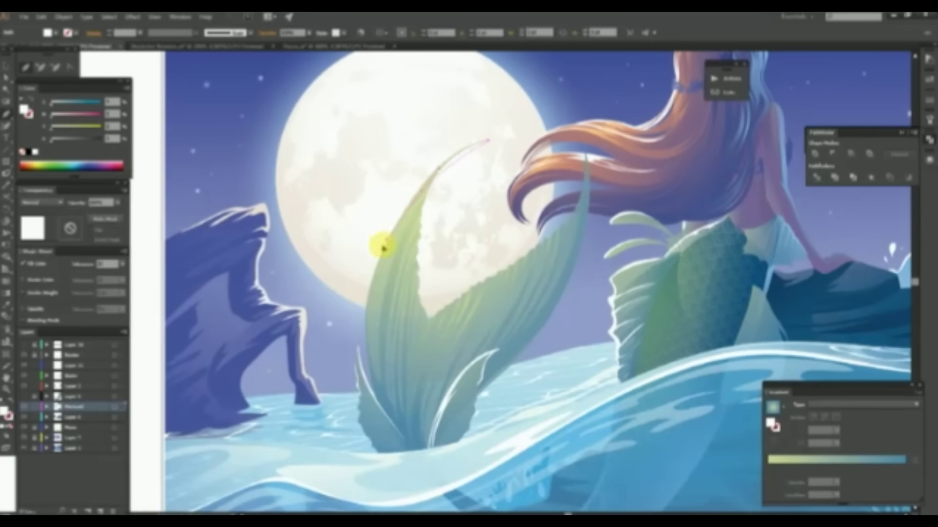
drag(356, 329, 393, 241)
drag(434, 144, 523, 114)
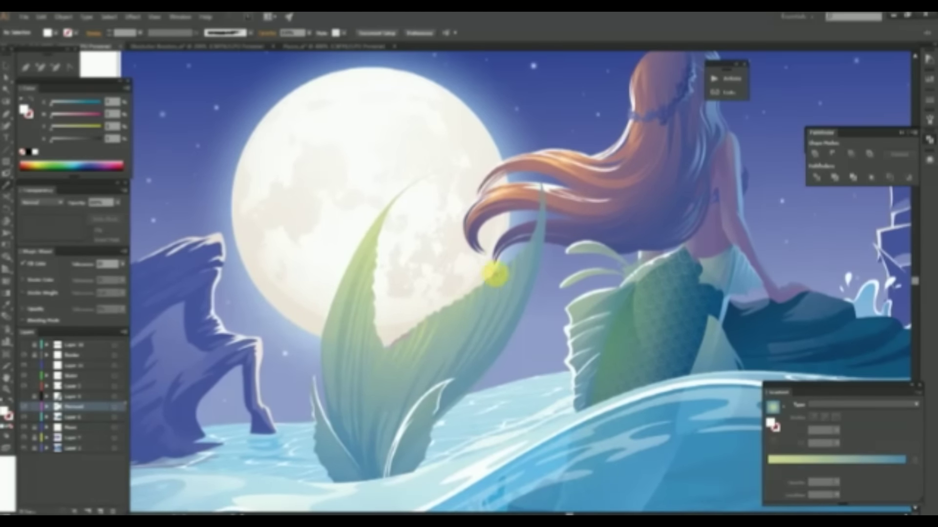
scroll(485, 272, right, 5)
scroll(419, 251, up, 3)
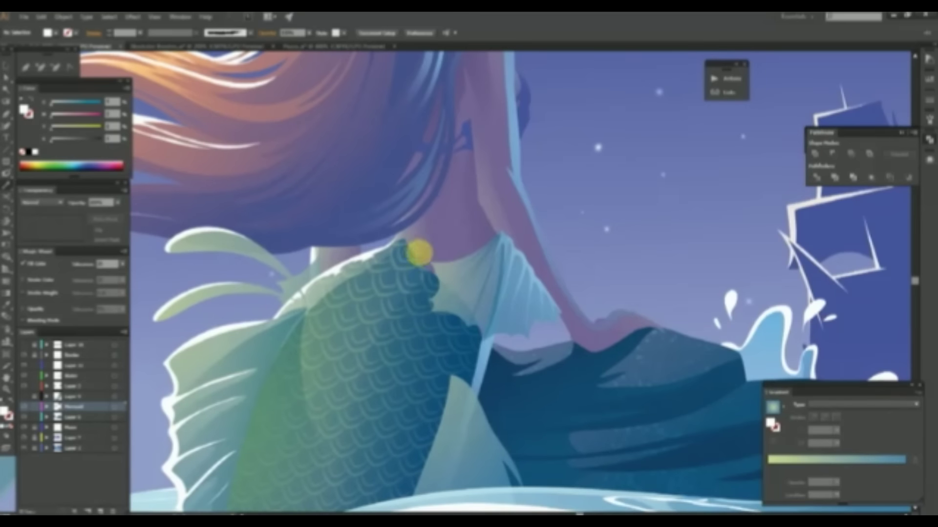
click(435, 293)
scroll(456, 268, left, 3)
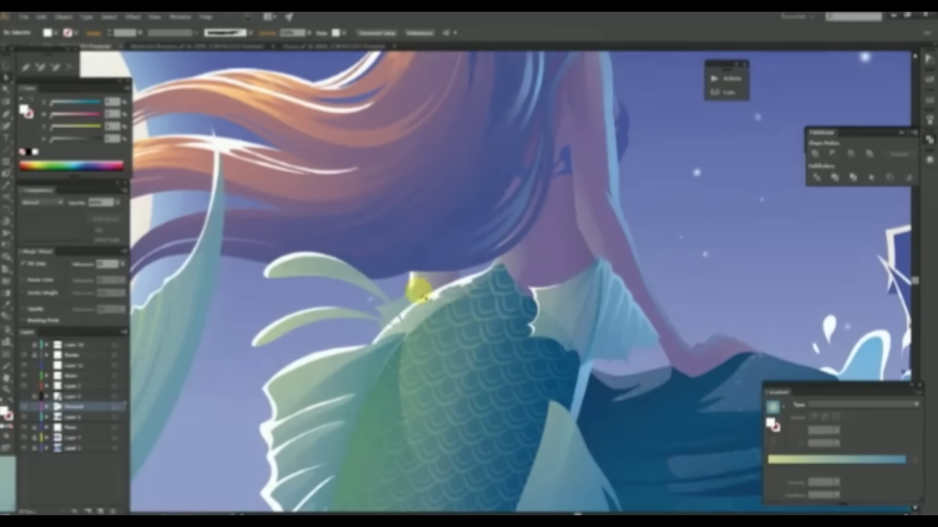
Deselect, add a new layer for extra highlights, and swap to a white stroke.
key(ctrl+shift+a)
key(ctrl+l)
scroll(502, 324, down, 3)
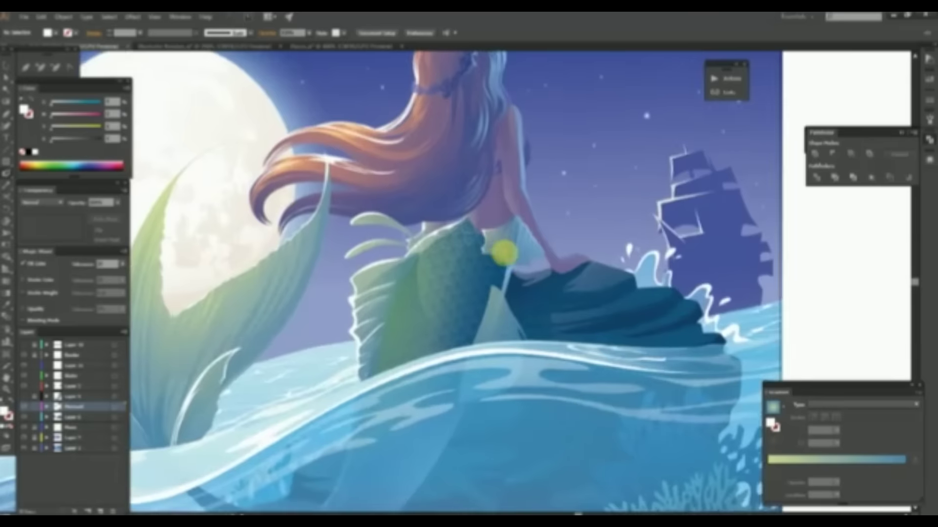
scroll(498, 247, up, 4)
scroll(275, 316, up, 3)
key(shift+x)
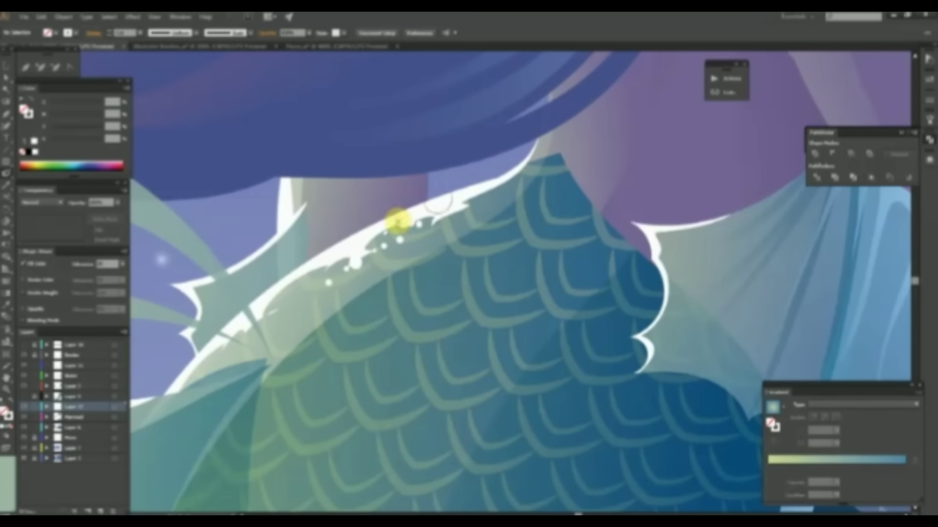
Paint a cyan stroke looping over the rock.
scroll(416, 244, right, 5)
scroll(437, 311, down, 3)
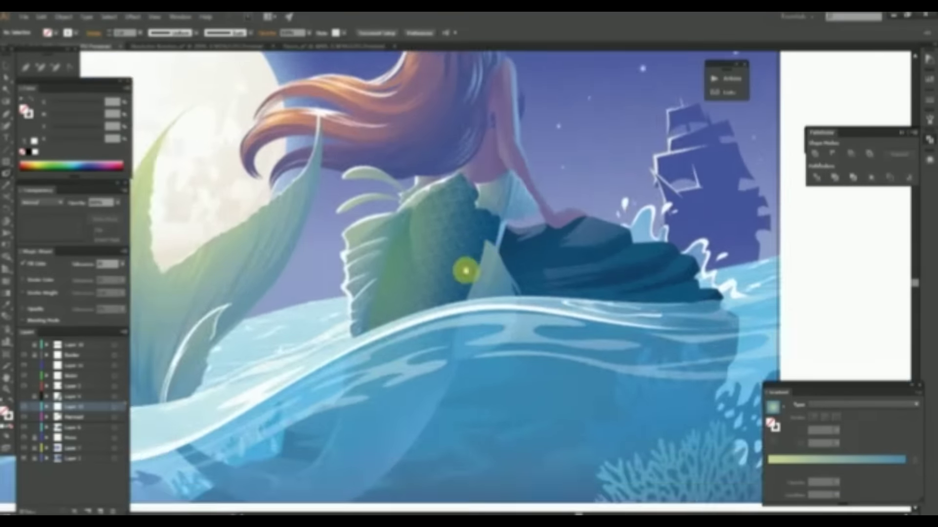
scroll(496, 268, up, 1)
mouse_move(447, 254)
mouse_down()
mouse_move(453, 280)
mouse_move(523, 335)
mouse_move(492, 378)
mouse_move(544, 377)
mouse_move(486, 450)
mouse_up()
Recolour the gradient stops: grey-blue on the left, pink on the right.
scroll(486, 451, down, 3)
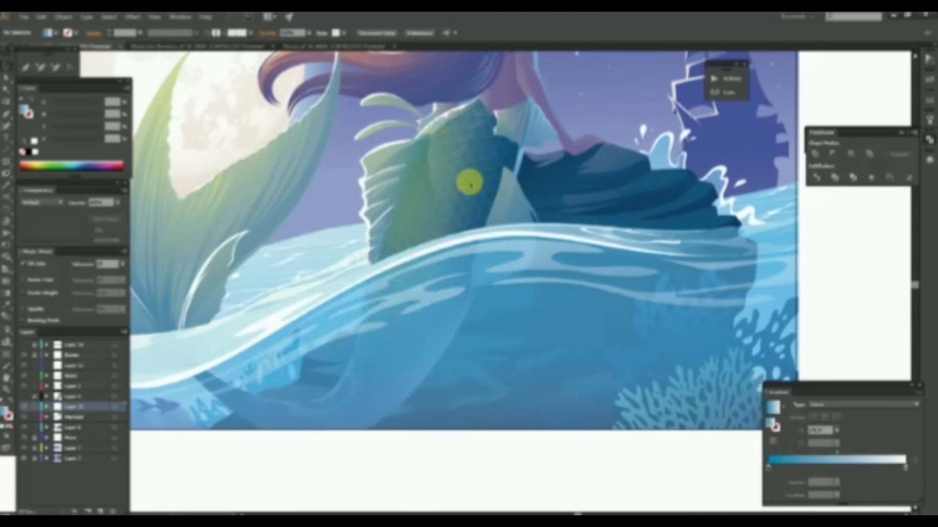
scroll(452, 284, down, 2)
click(768, 467)
drag(122, 75, 61, 113)
click(905, 467)
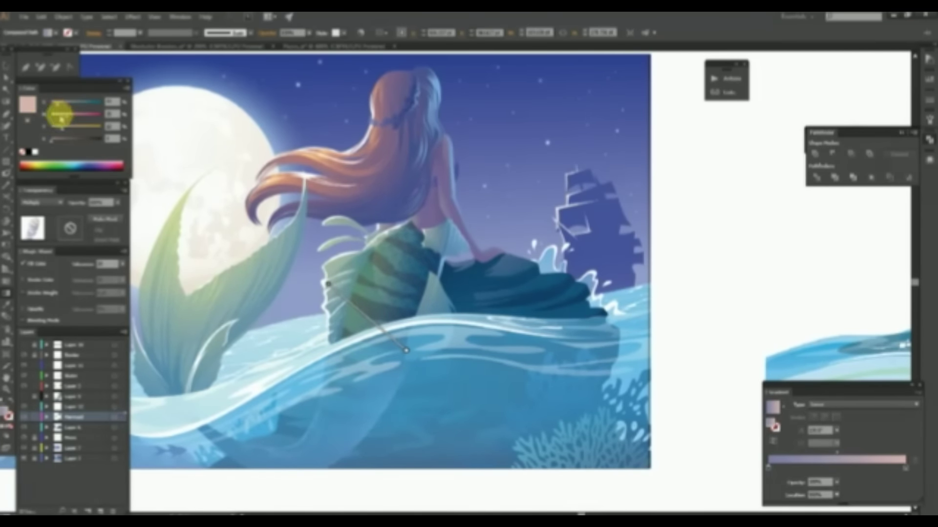
Try blend modes for the shape and settle on a final one.
click(42, 203)
click(37, 314)
click(41, 202)
click(52, 247)
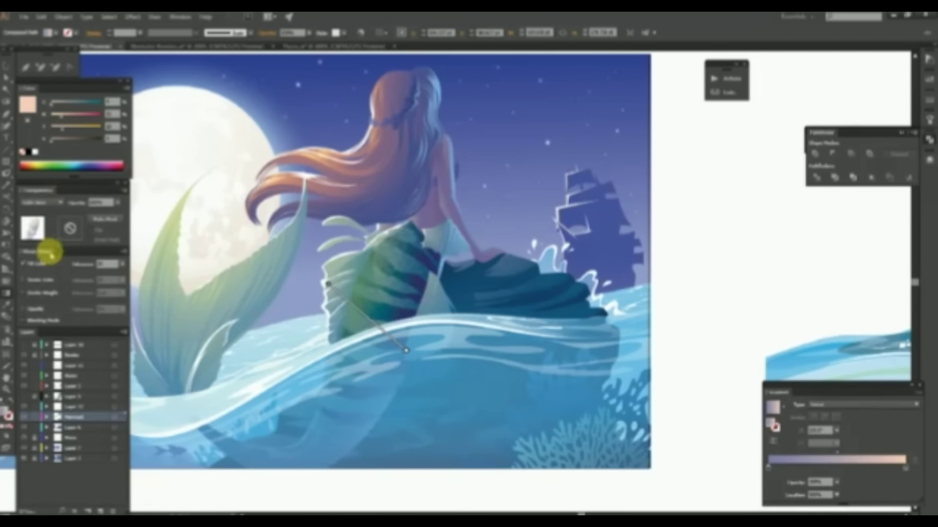
scroll(776, 179, down, 2)
scroll(523, 269, up, 4)
Select the mermaid's hair, then clear the selection.
click(523, 268)
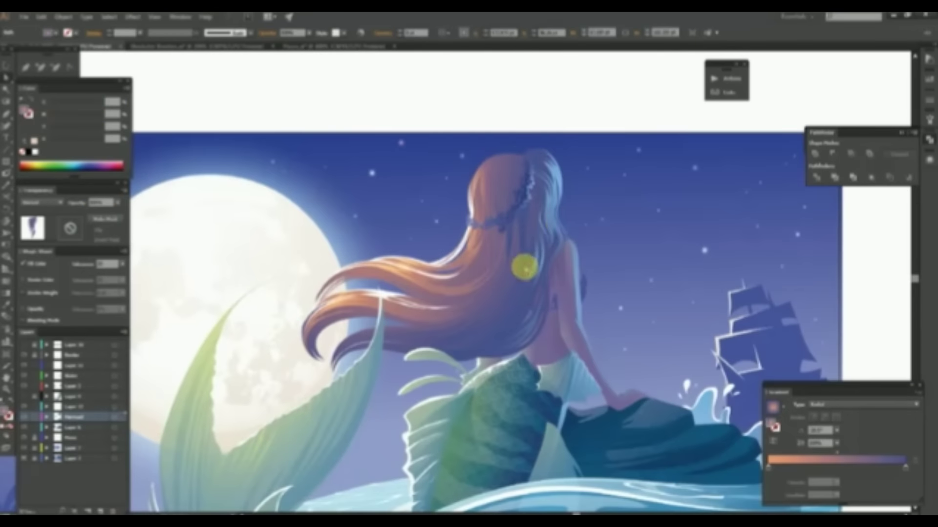
key(ctrl+shift+a)
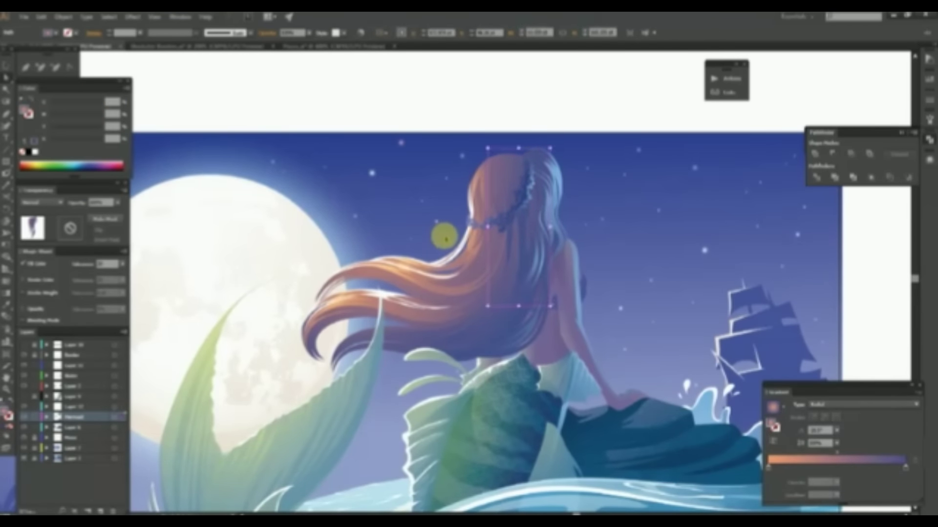
scroll(439, 229, down, 2)
scroll(456, 320, up, 2)
scroll(472, 310, down, 2)
scroll(472, 311, down, 2)
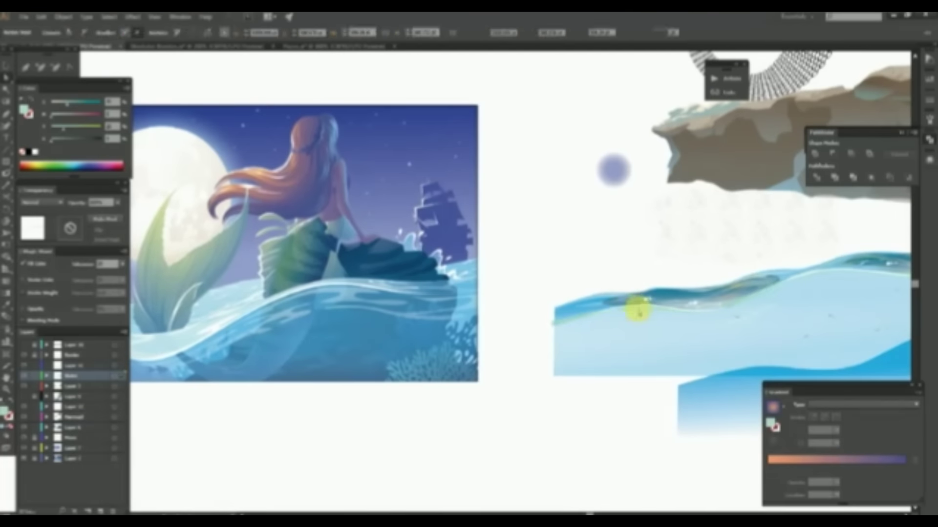
scroll(502, 376, up, 1)
scroll(502, 376, up, 3)
Select the white stroked wave line and pan along it into close view.
click(387, 306)
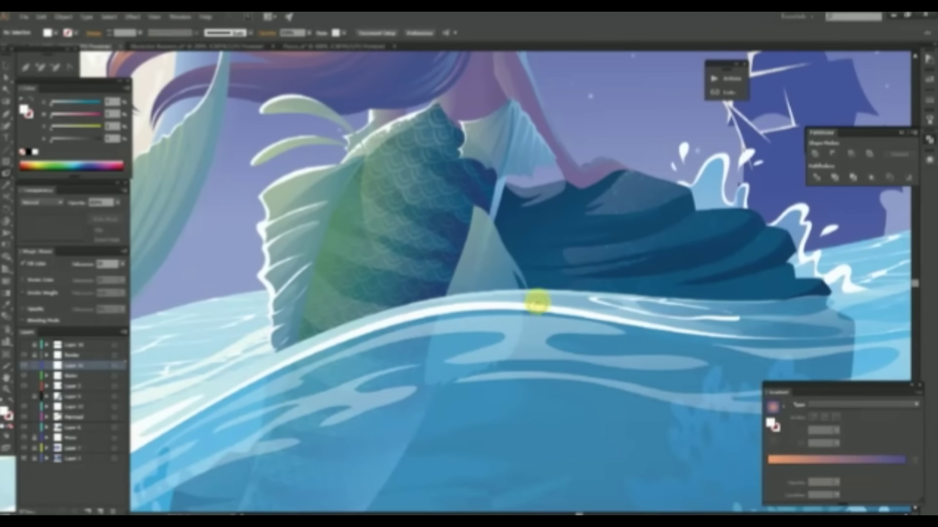
click(587, 300)
drag(771, 317, 656, 290)
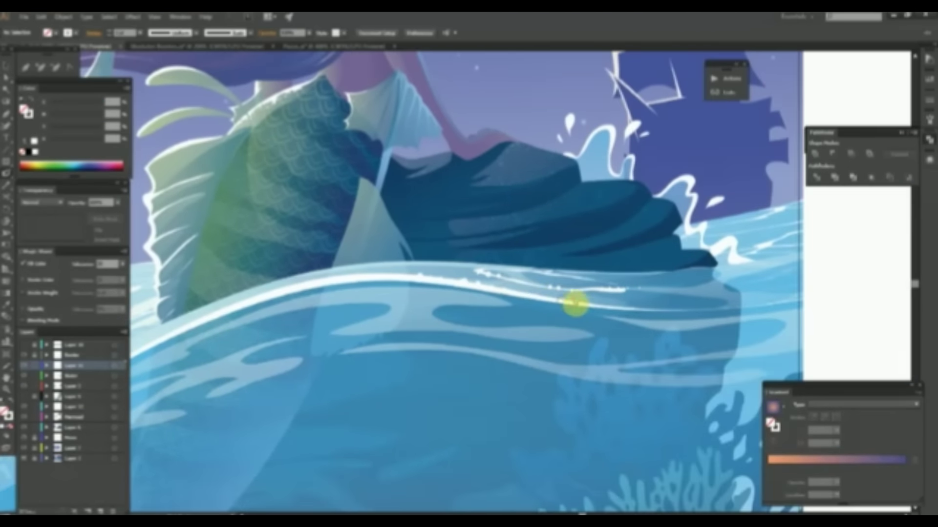
scroll(405, 251, up, 2)
scroll(407, 288, down, 2)
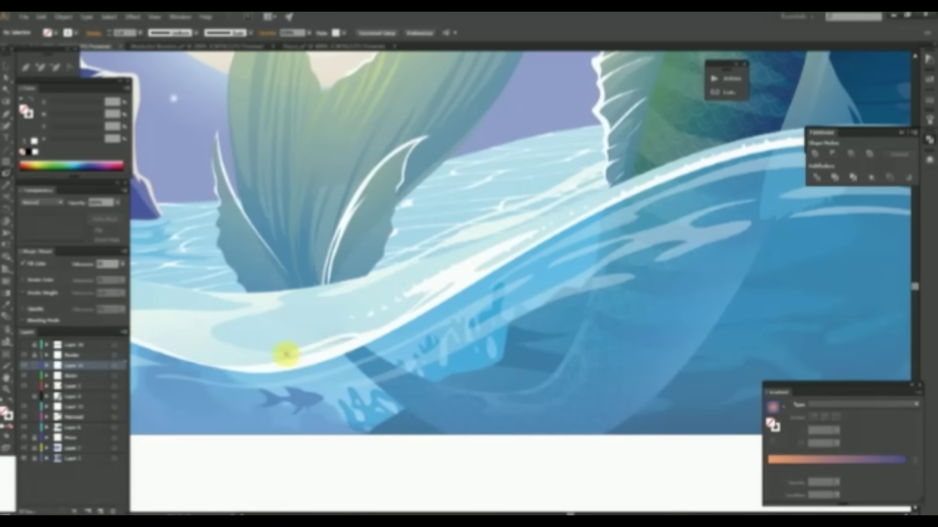
Draw a small bubble circle and give it a radial gradient fill.
scroll(377, 326, down, 3)
scroll(632, 270, up, 2)
scroll(408, 274, up, 2)
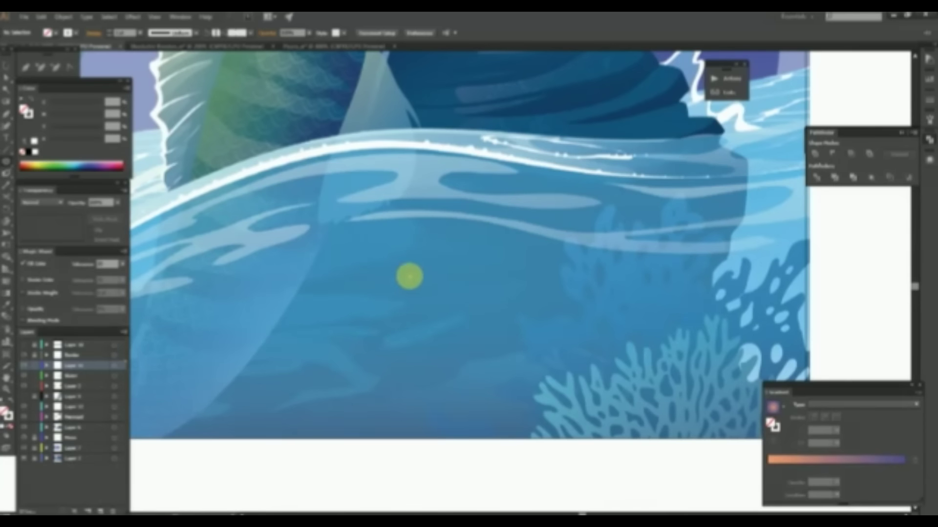
click(405, 283)
click(861, 465)
click(840, 404)
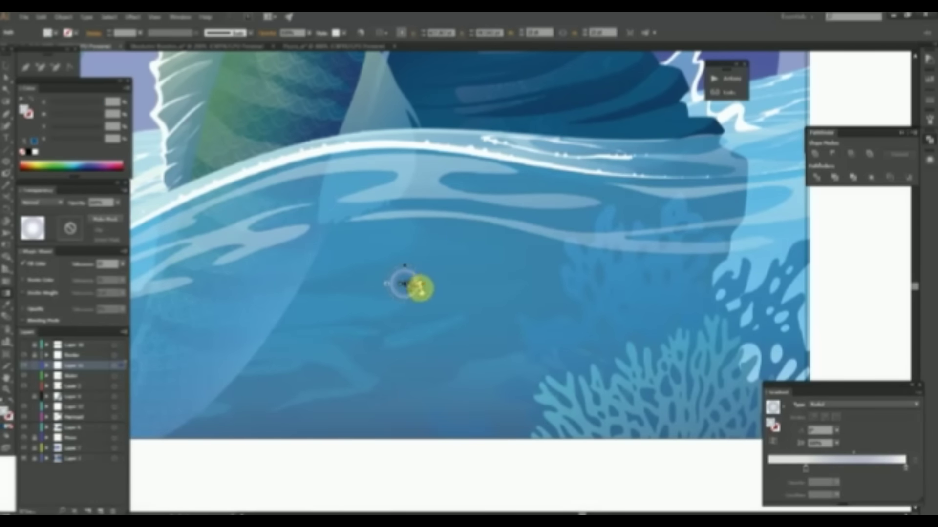
click(805, 469)
Set the bubble gradient to a white centre and blue outer stop.
drag(419, 282, 427, 308)
key(ctrl+plus)
click(68, 105)
click(88, 152)
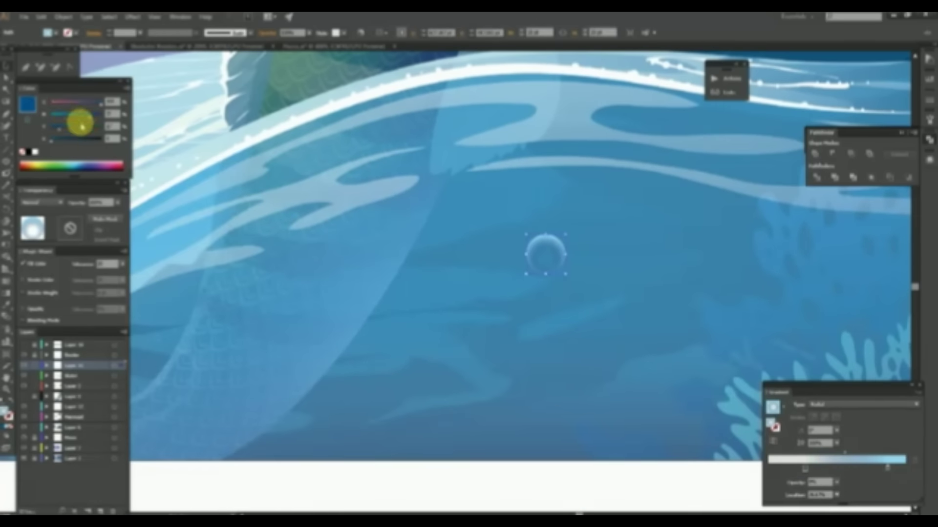
key(ctrl+0)
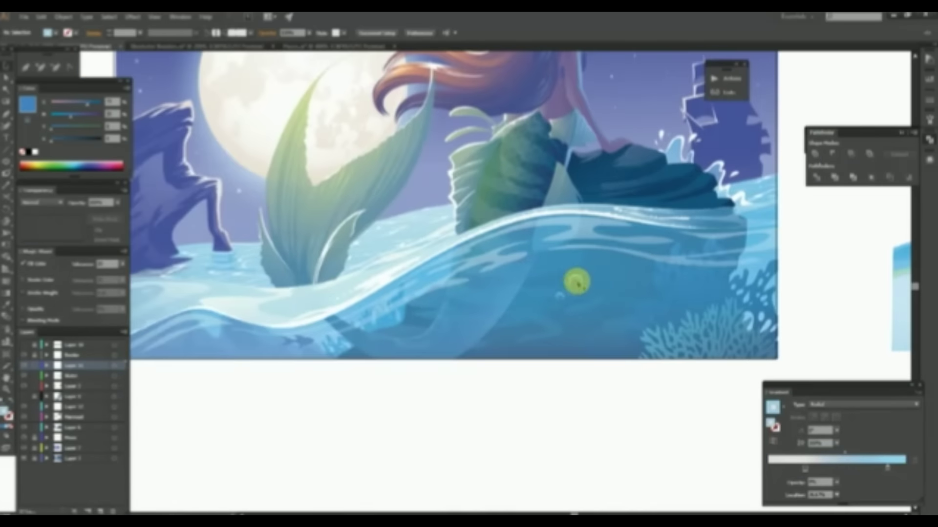
key(ctrl+plus)
key(ctrl+plus)
key(ctrl+plus)
key(ctrl+y)
key(ctrl+y)
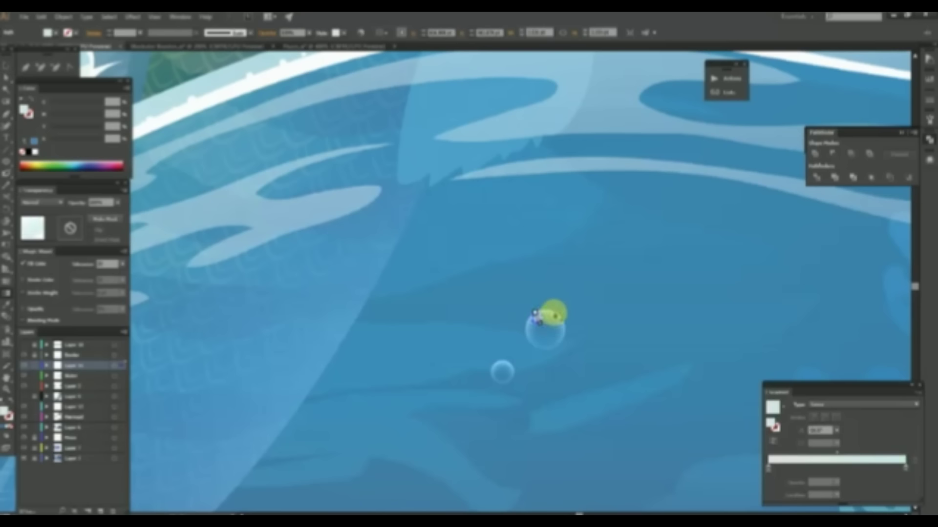
key(ctrl+minus)
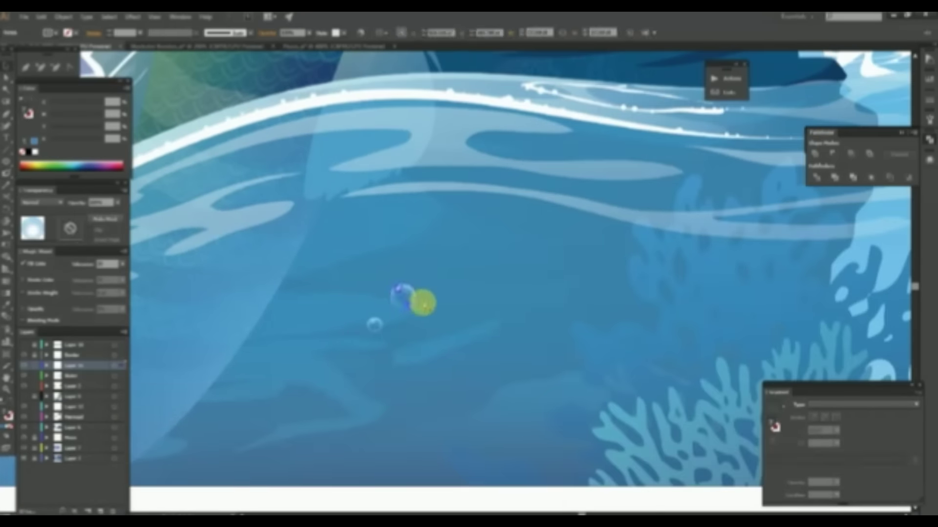
key(ctrl+minus)
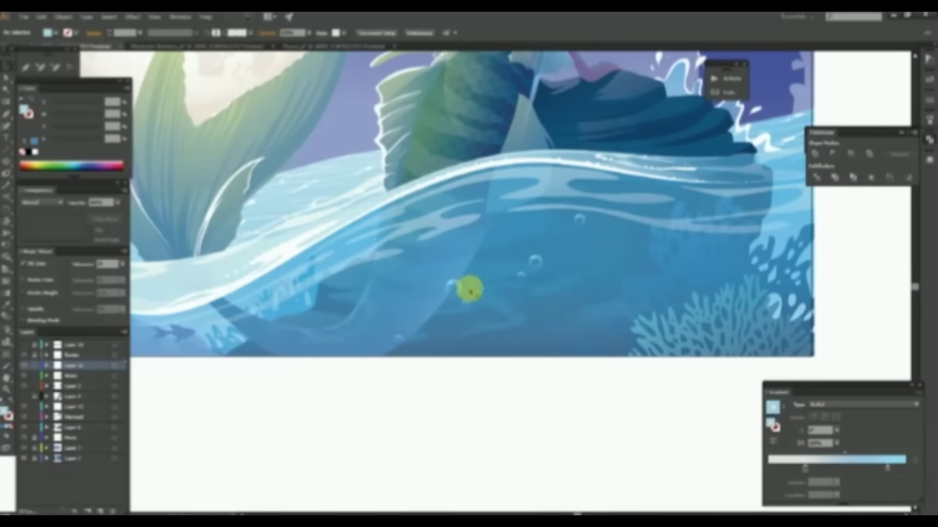
key(ctrl+minus)
Draw a new freehand white wave line across the left wave.
key(ctrl+plus)
drag(214, 280, 351, 257)
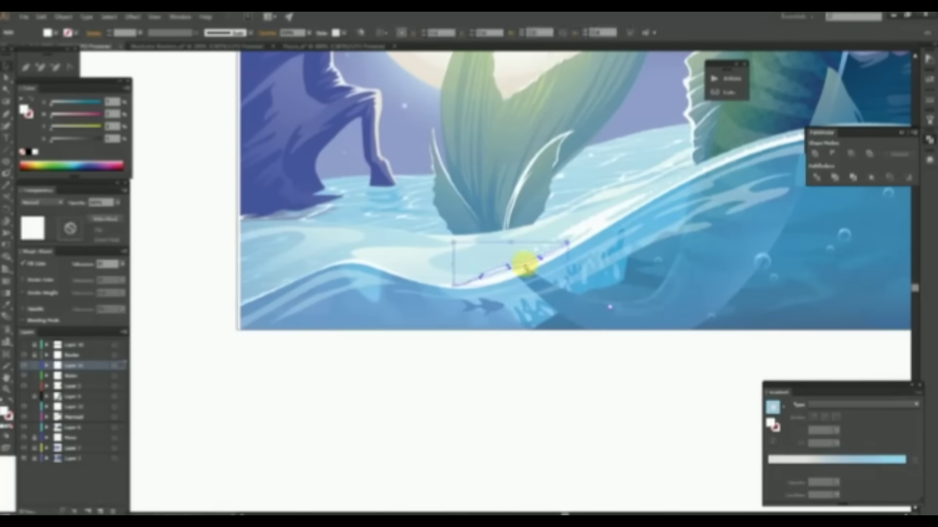
key(ctrl+shift+a)
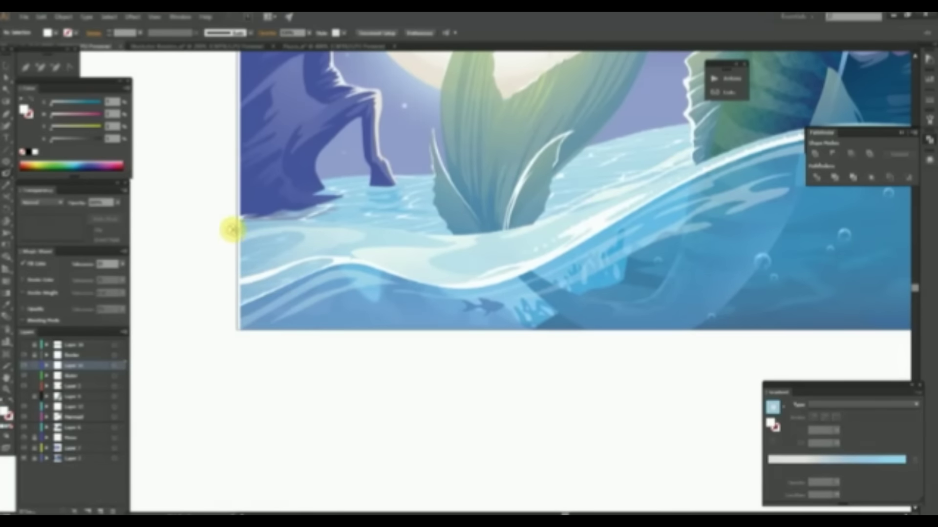
key(ctrl+minus)
key(ctrl+plus)
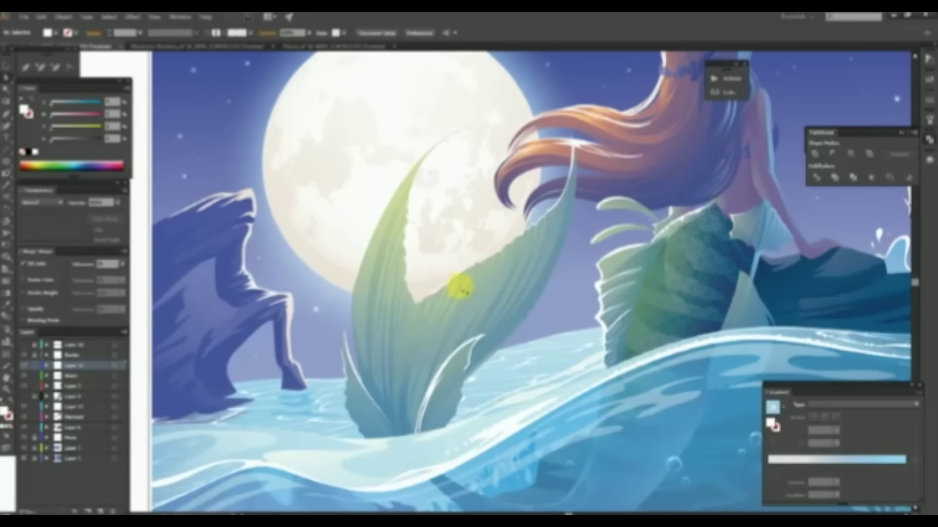
key(ctrl+plus)
Fill the tail fin with a gradient running upward from the fin base.
click(385, 368)
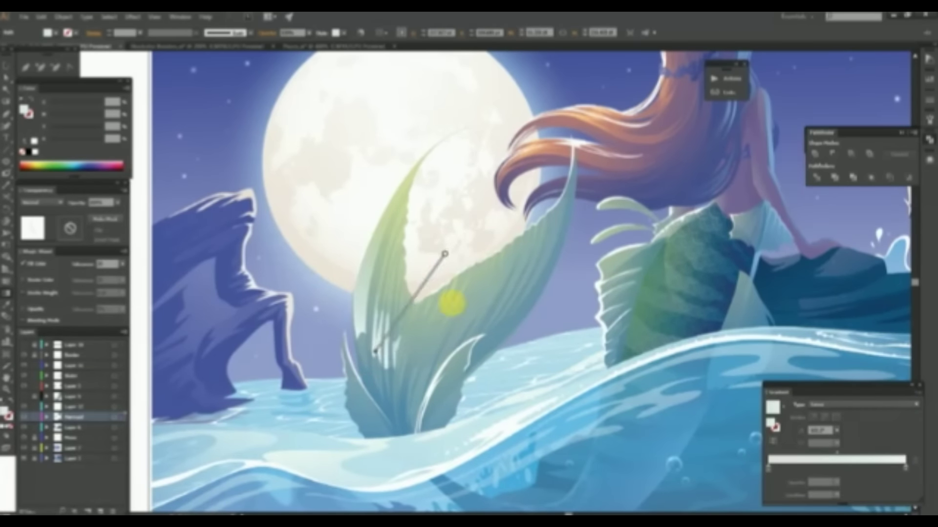
drag(347, 290, 450, 360)
click(864, 464)
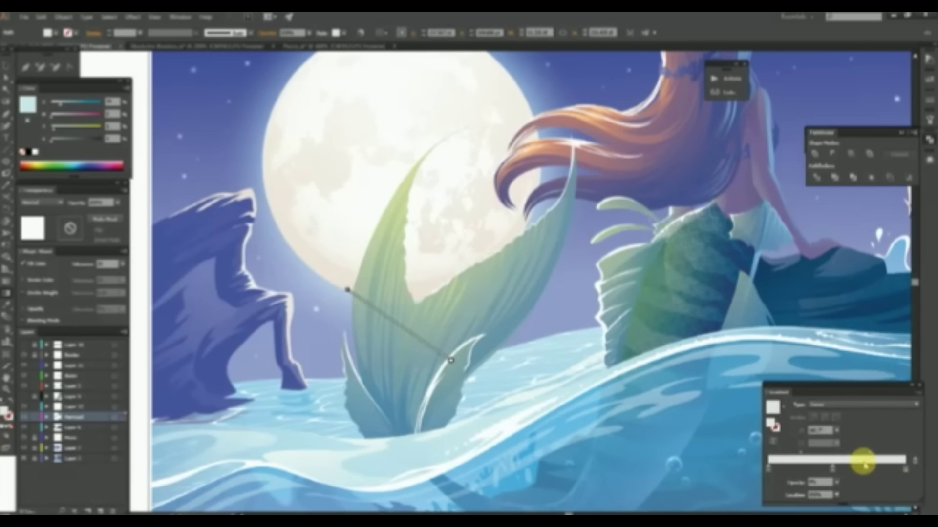
drag(368, 366, 430, 269)
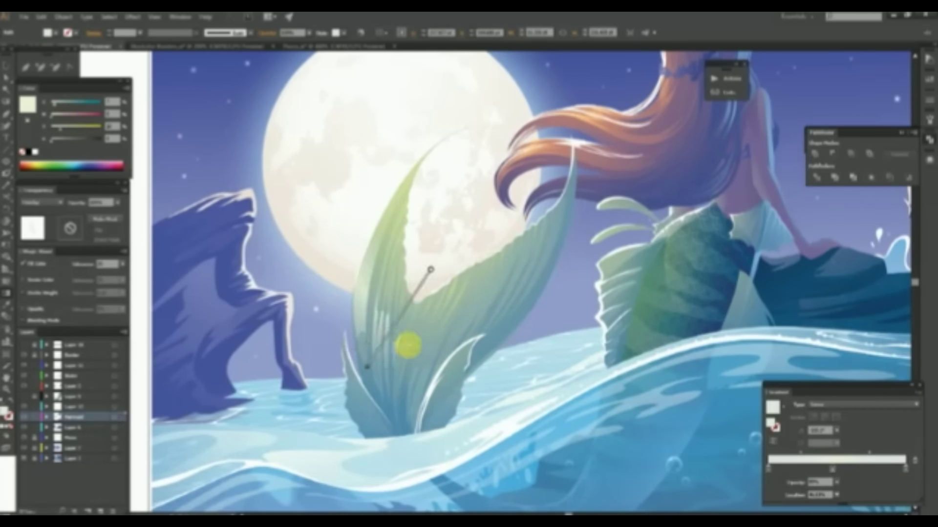
key(ctrl+shift+a)
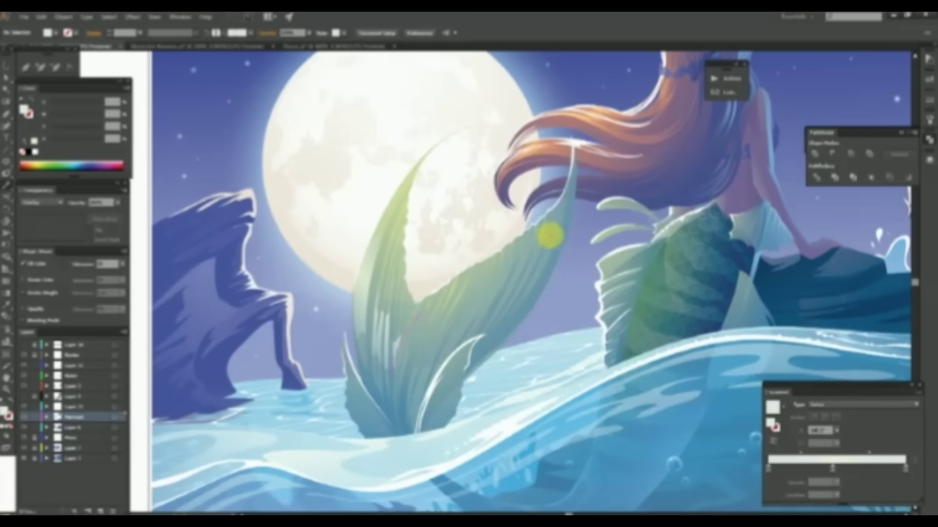
Redraw the fin gradient with a pale yellow stop, Normal blend mode, shorter span.
click(403, 372)
key(ctrl+0)
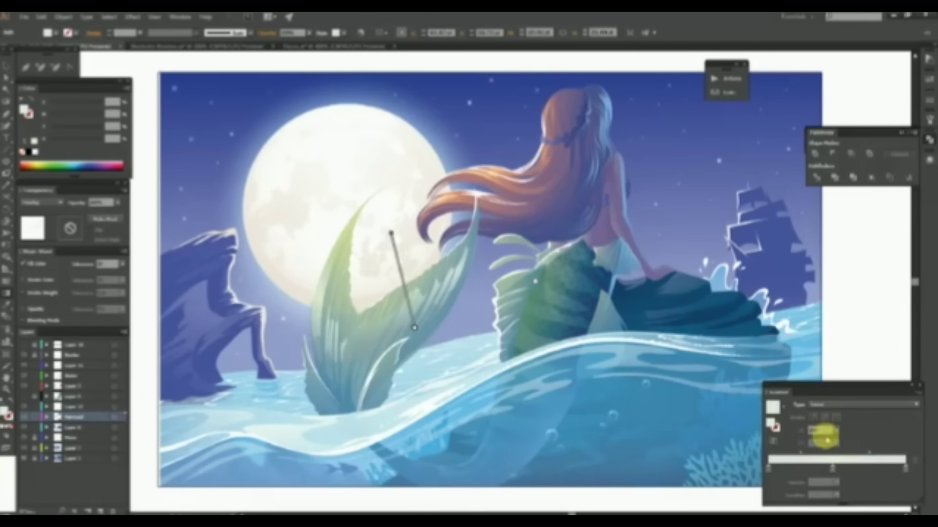
drag(332, 262, 488, 270)
click(63, 165)
click(59, 202)
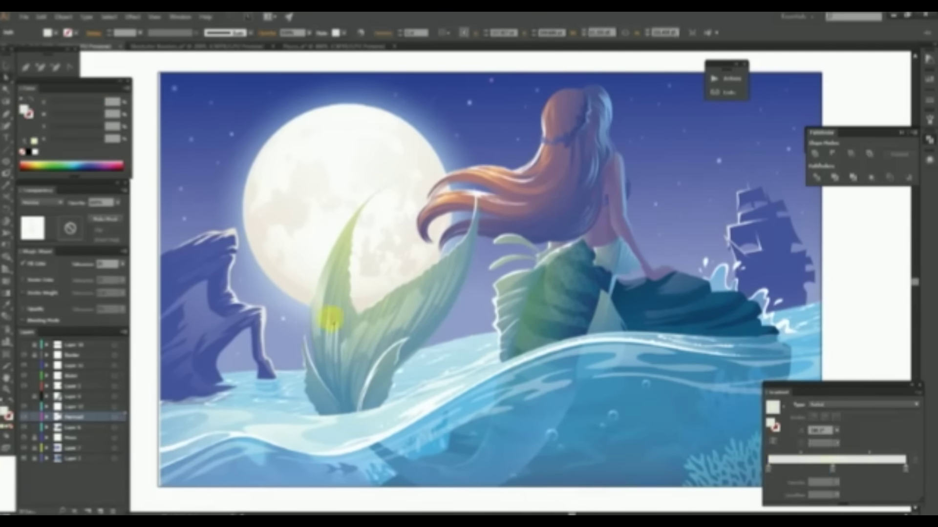
drag(331, 330, 392, 330)
Move the tail highlight gradient up the scaled body.
scroll(444, 297, up, 3)
scroll(446, 305, up, 2)
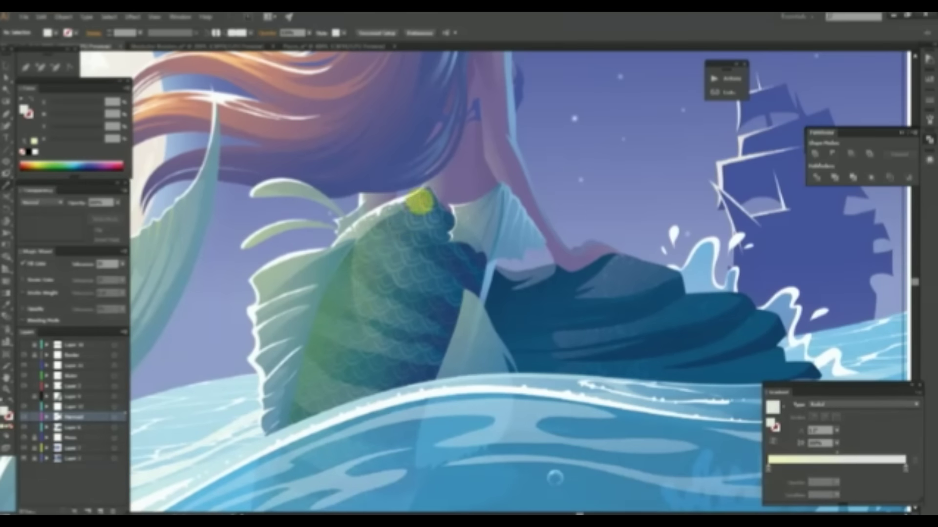
drag(364, 251, 385, 226)
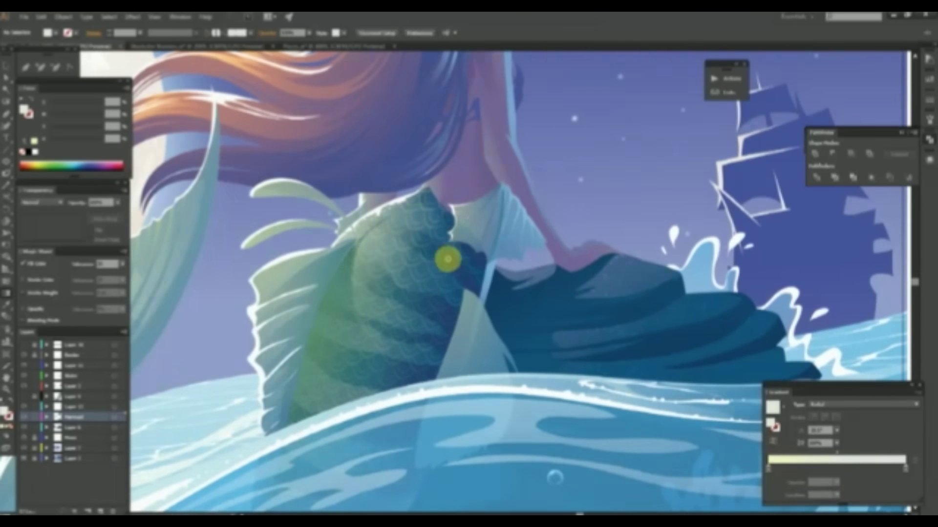
scroll(445, 209, down, 3)
scroll(456, 295, up, 2)
scroll(457, 308, up, 2)
Select the top and another part of the rock for a close look.
click(421, 301)
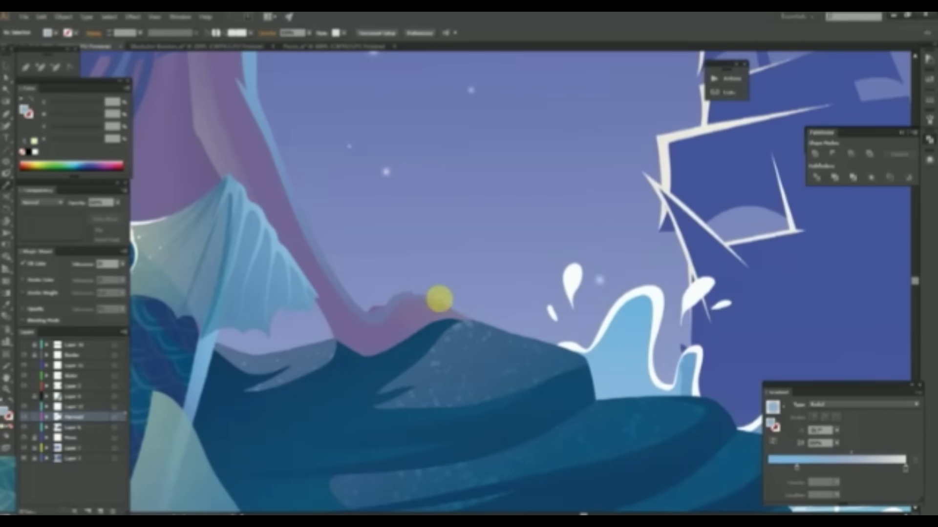
click(456, 317)
scroll(464, 232, down, 3)
scroll(465, 232, down, 3)
scroll(480, 268, up, 3)
scroll(444, 210, up, 2)
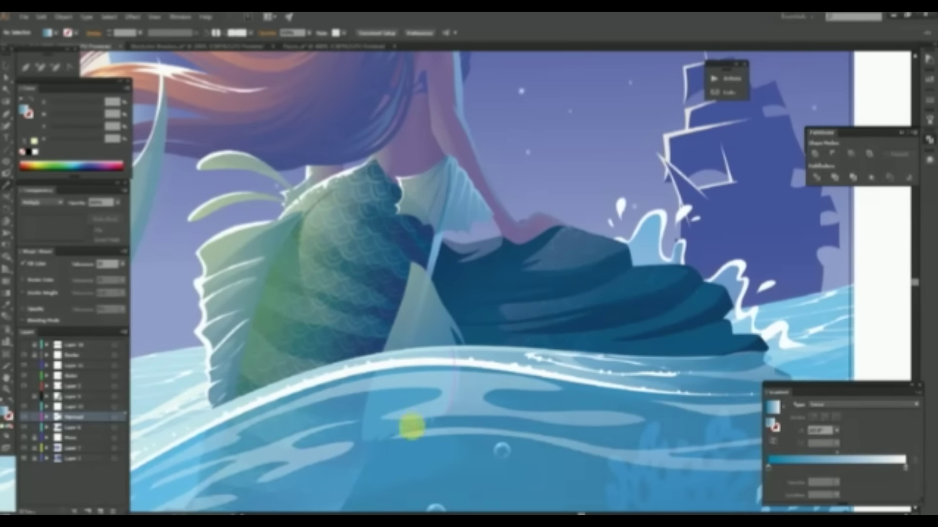